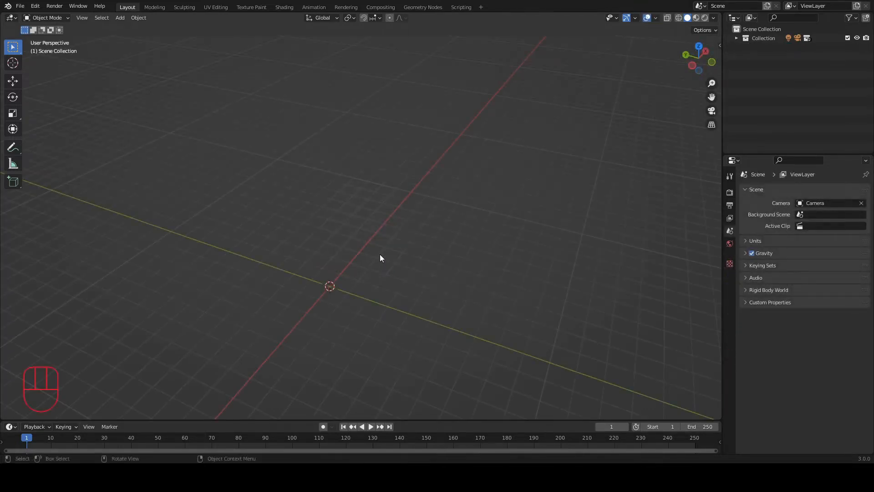
- Add a Bezier circle with a 1 m radius and a 2 m cube at the world origin
key(shift+a)
mouse_move(380, 254)
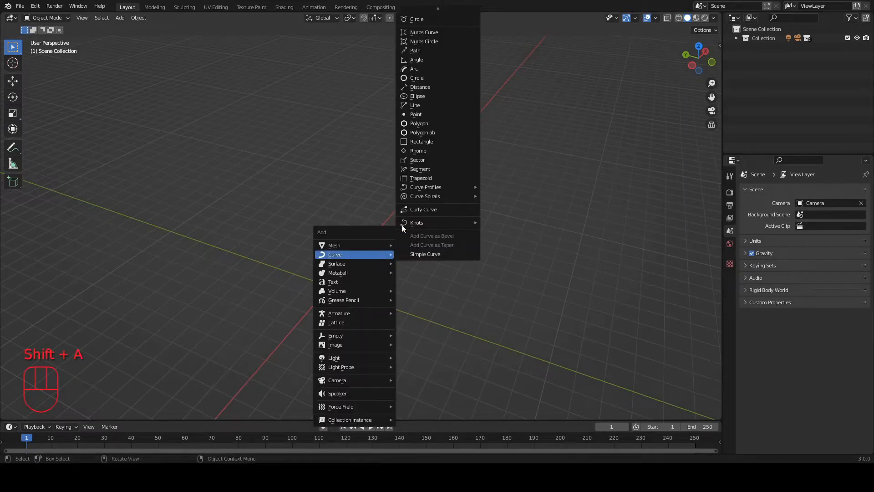
click(431, 18)
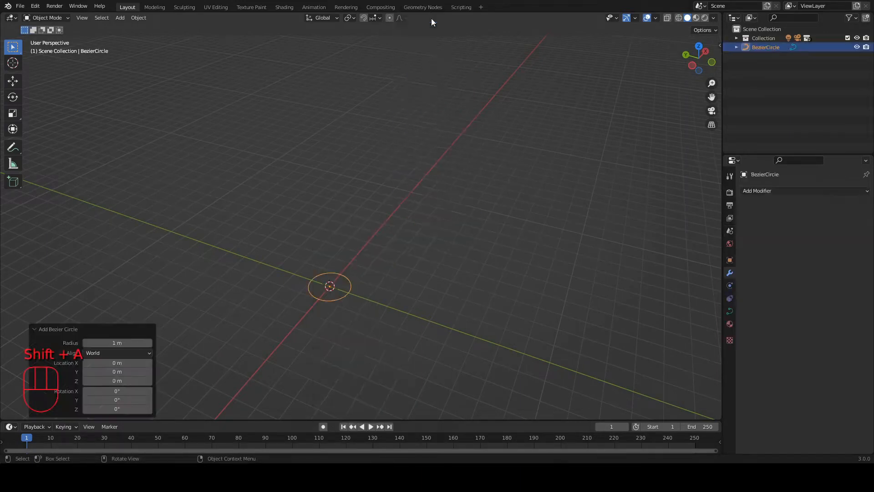
key(shift+a)
mouse_move(409, 213)
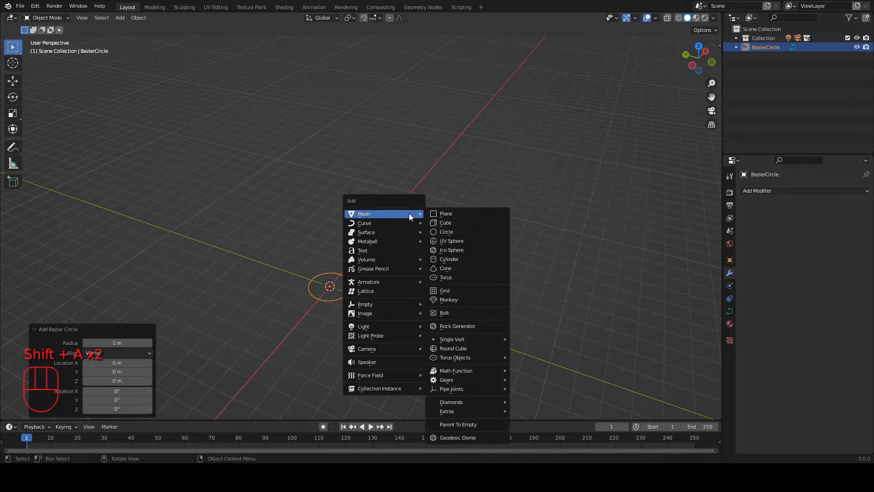
click(447, 223)
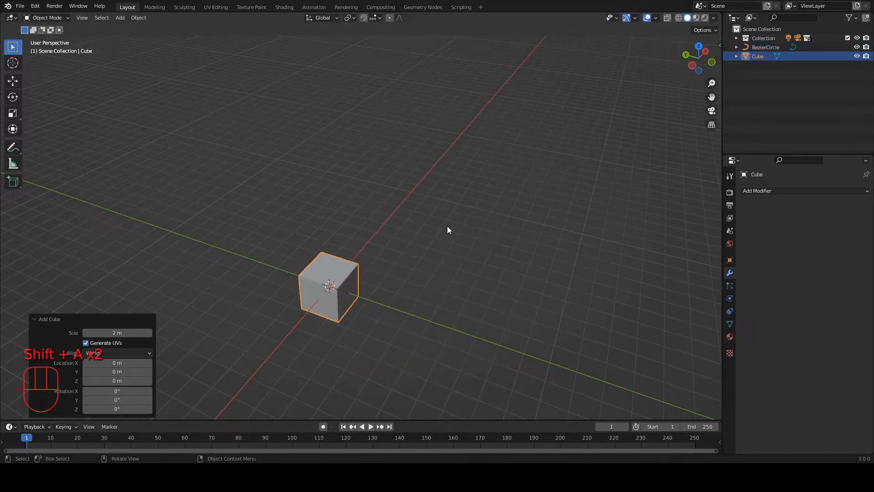
- Scale the Bezier circle up so it forms a wide ring around the cube
click(774, 46)
key(s)
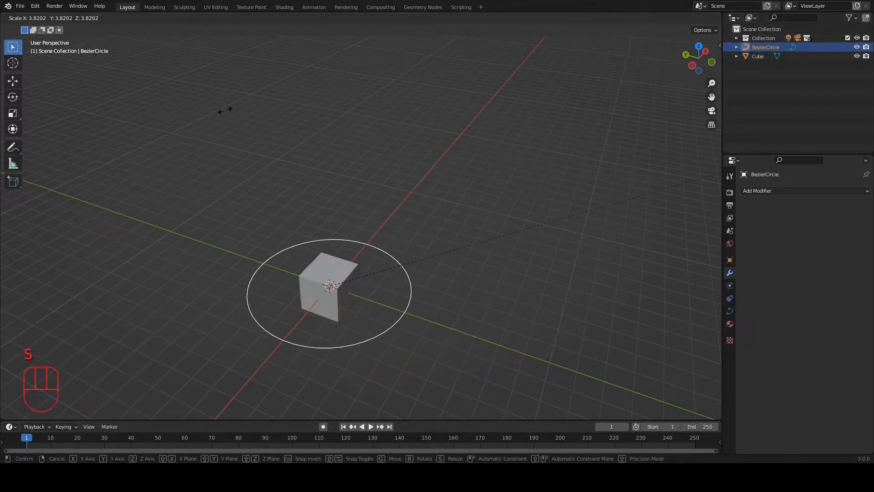
click(523, 118)
- Enter Edit Mode on the cube and scale its mesh by 5 along Z into a tall column
click(335, 285)
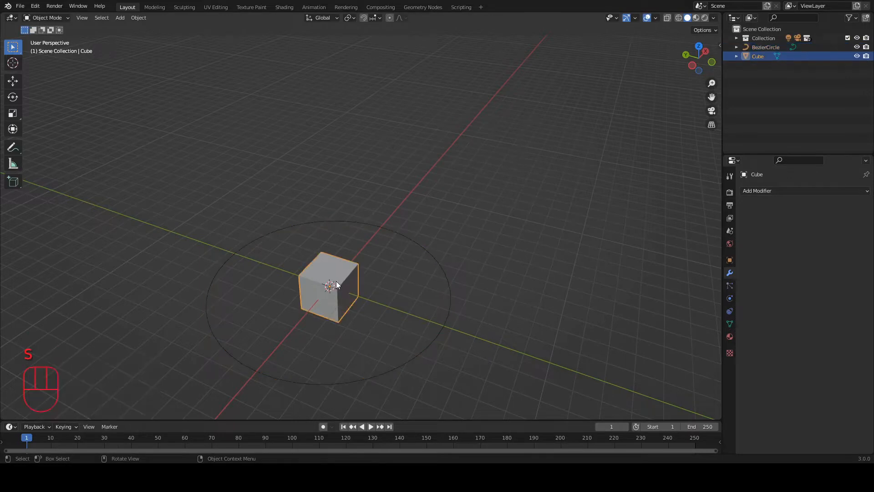
key(Tab)
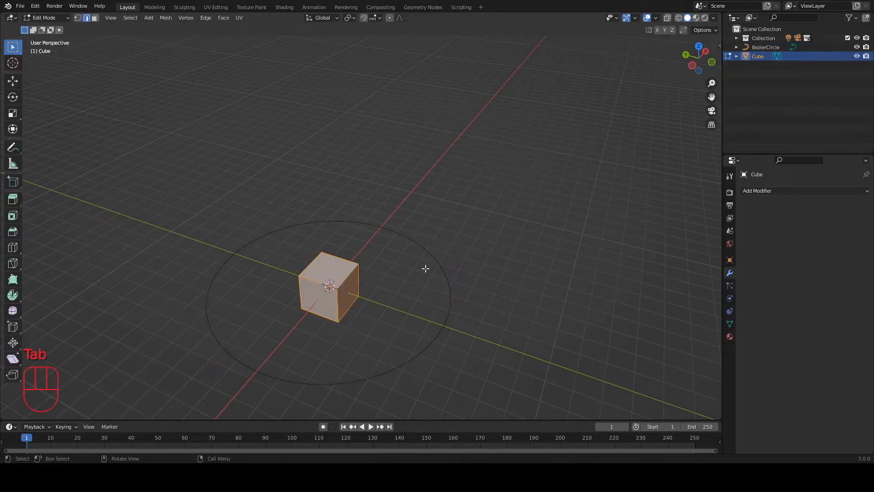
text(sz)
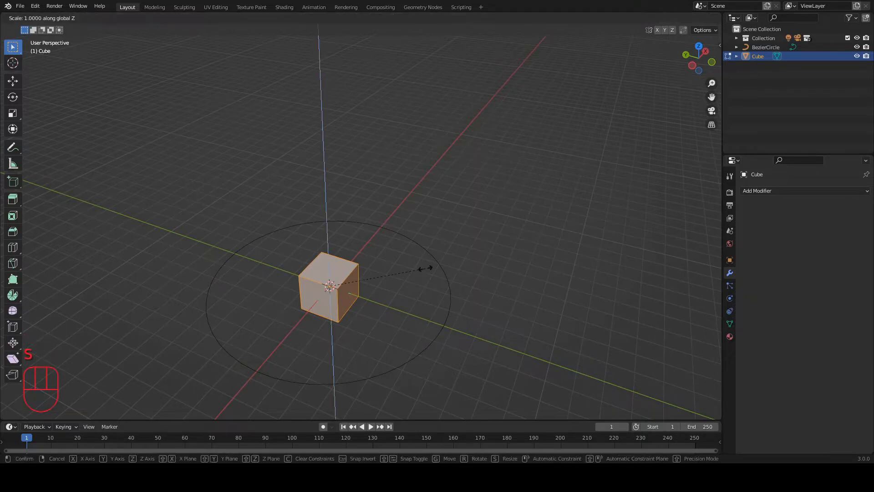
text(5)
click(425, 268)
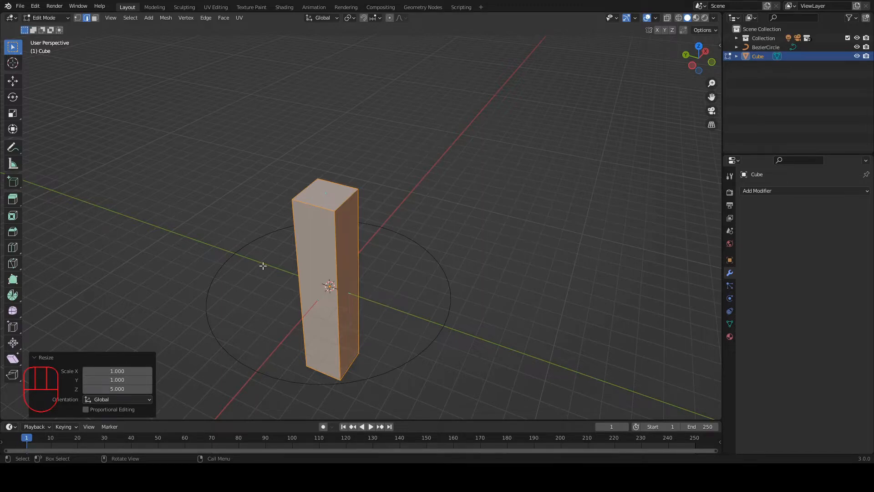
- Scale the column's mesh by 0.5 along Y to thin it into a plank
key(s)
text(y)
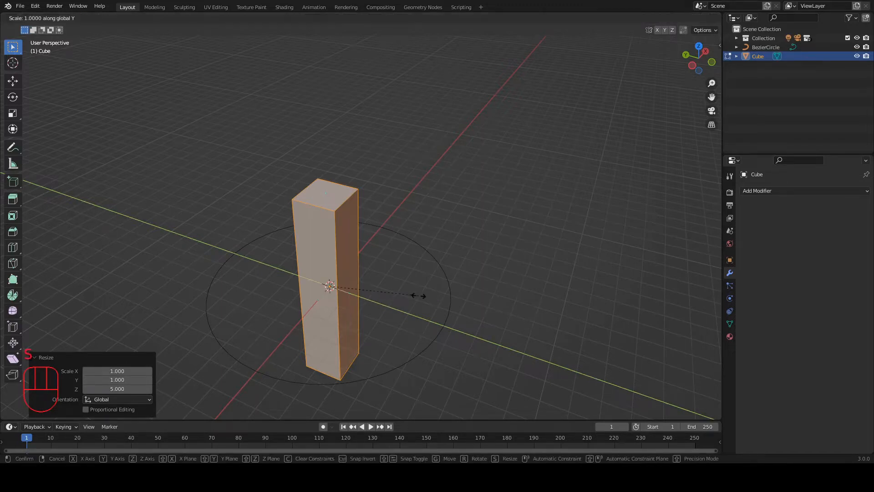
text(.5)
key(Return)
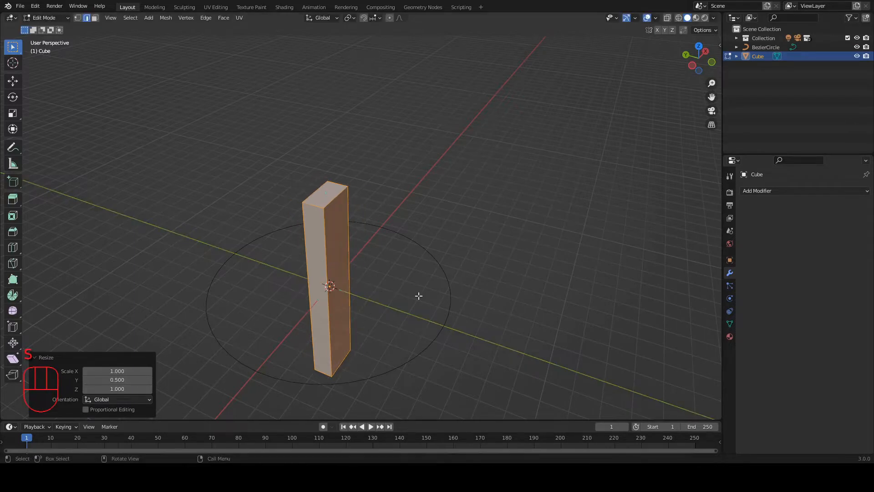
- Add one centred horizontal loop cut across the middle of the plank
key(ctrl+r)
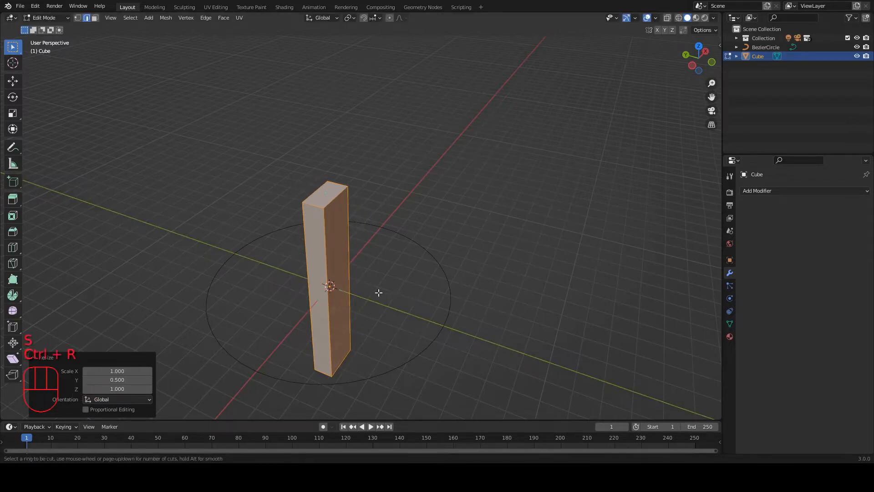
click(320, 289)
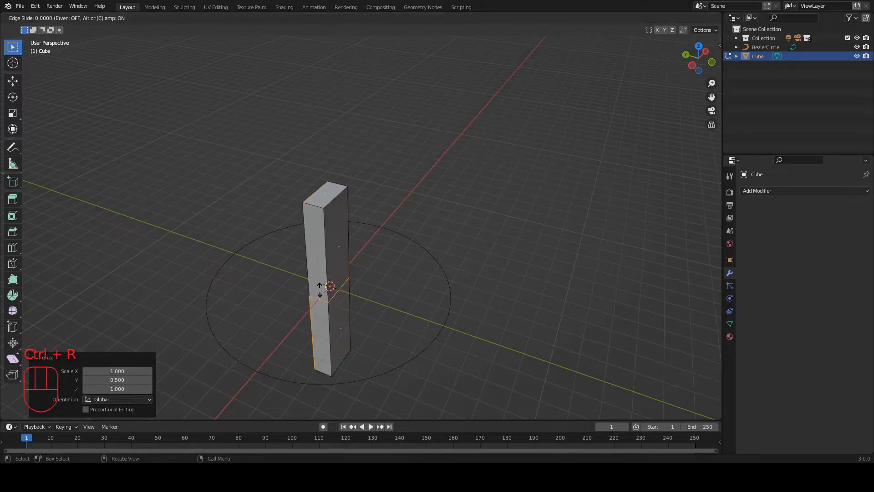
right_click(320, 290)
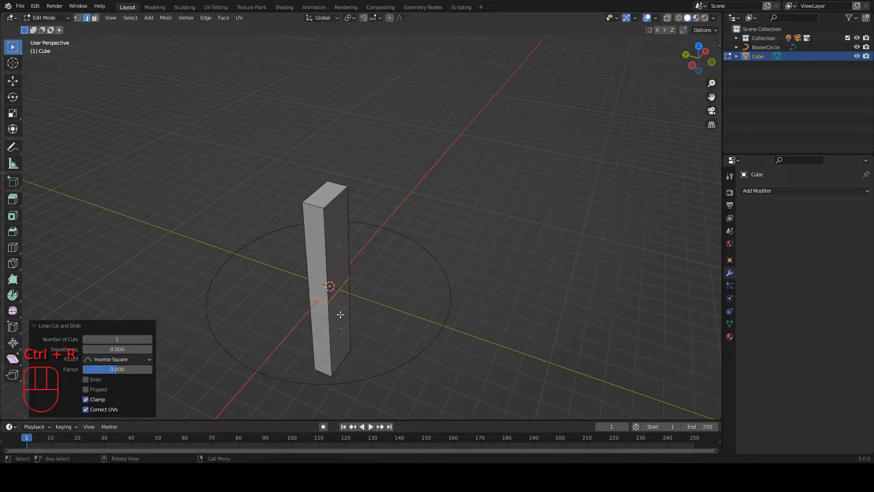
- Add a Simple Deform modifier to the plank in Bend mode with an angle of -45°
click(782, 191)
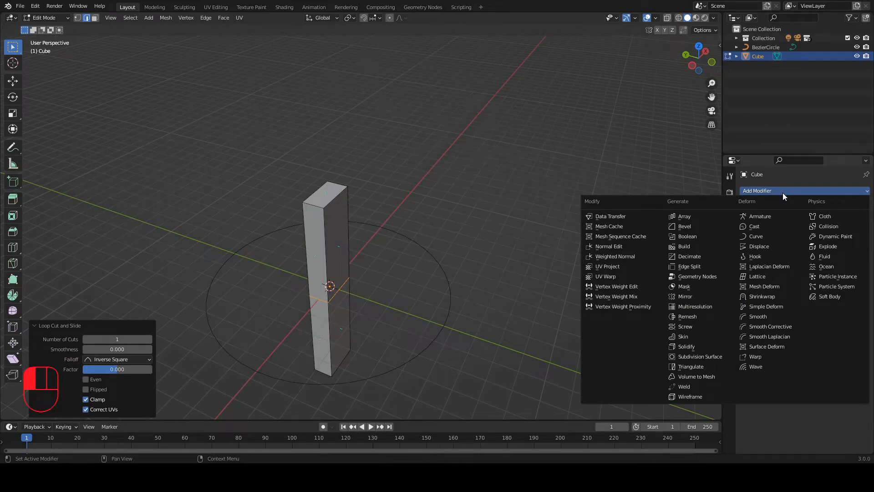
click(770, 307)
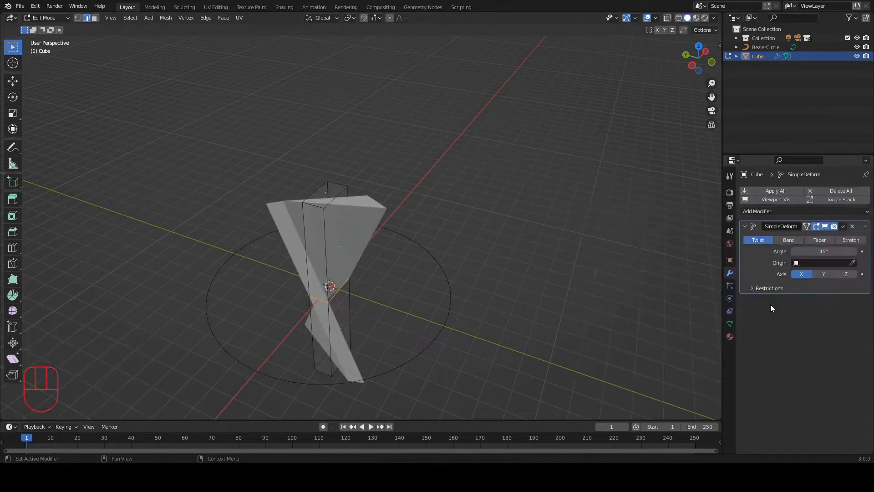
click(789, 240)
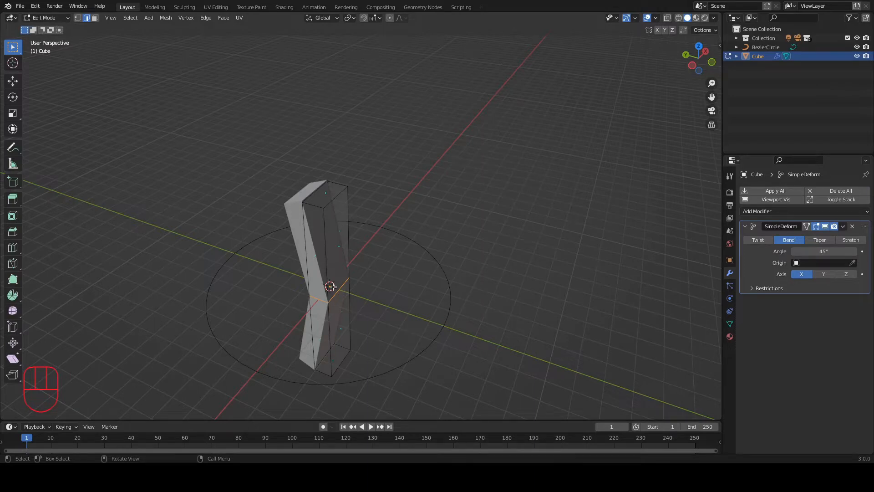
click(806, 252)
key(Home)
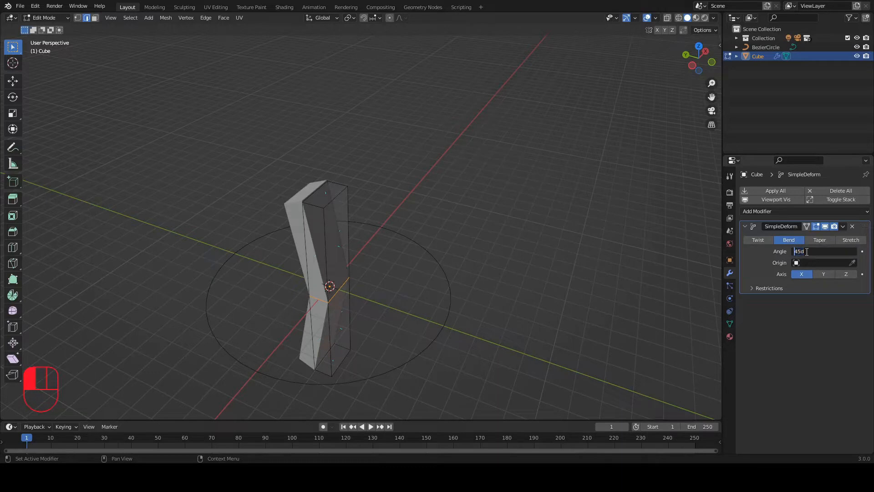
text(-)
key(Return)
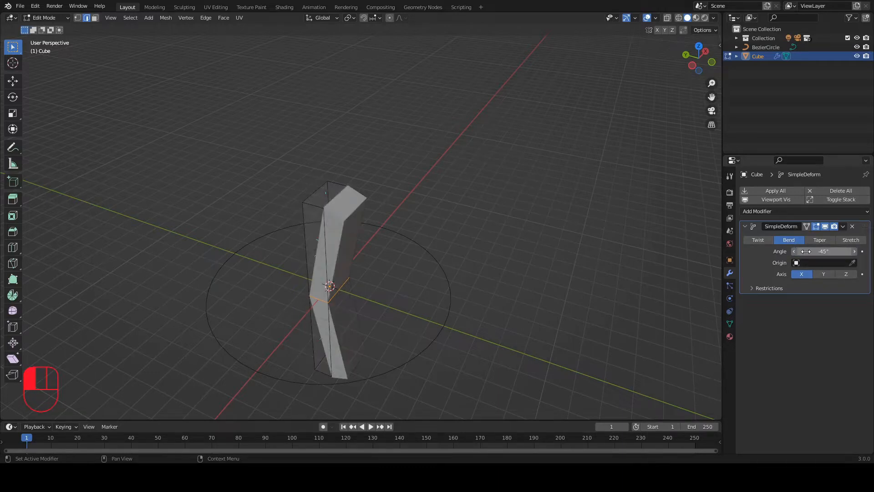
- Scale the plank's top and bottom edges on the side it bends towards by about 1.056 along Z, and return to Object Mode
alt+middle_drag(402, 206, 326, 225)
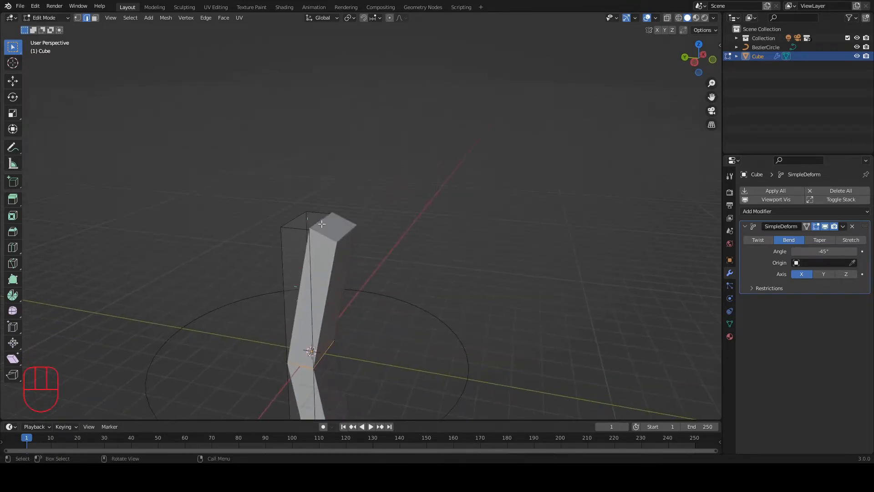
alt+shift+middle_drag(359, 262, 400, 193)
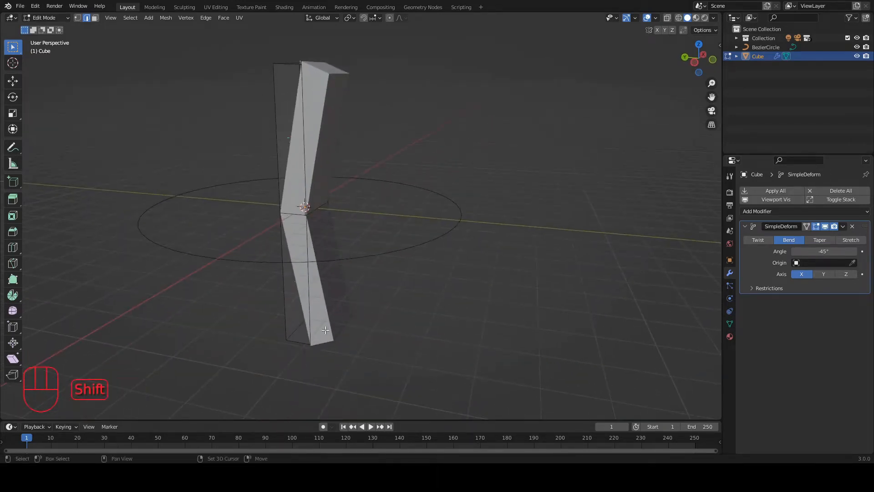
key(shift+z)
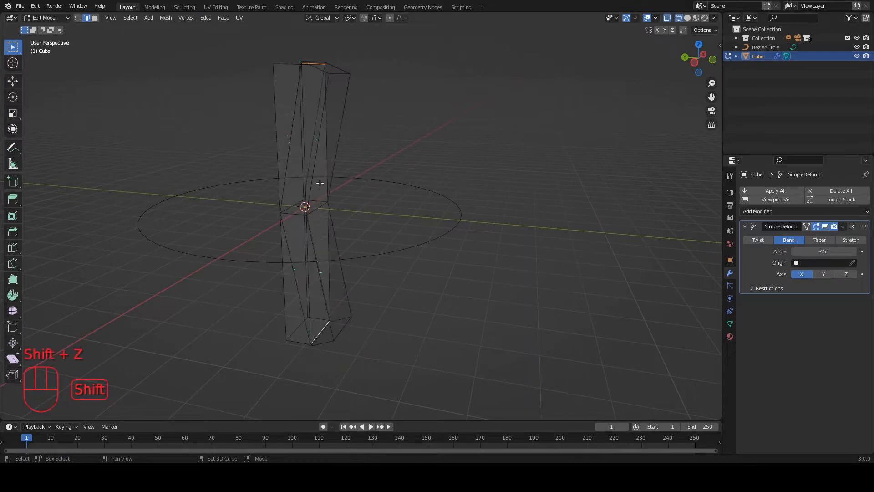
key(shift+z)
key(s)
key(z)
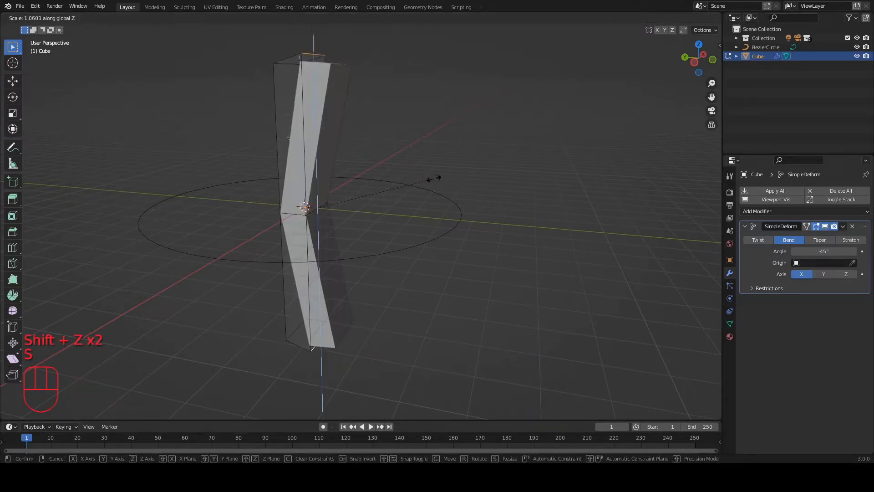
click(430, 176)
mouse_move(427, 172)
alt+mouse_down()
mouse_move(415, 144)
mouse_move(410, 151)
mouse_move(431, 203)
mouse_move(421, 180)
alt+mouse_up()
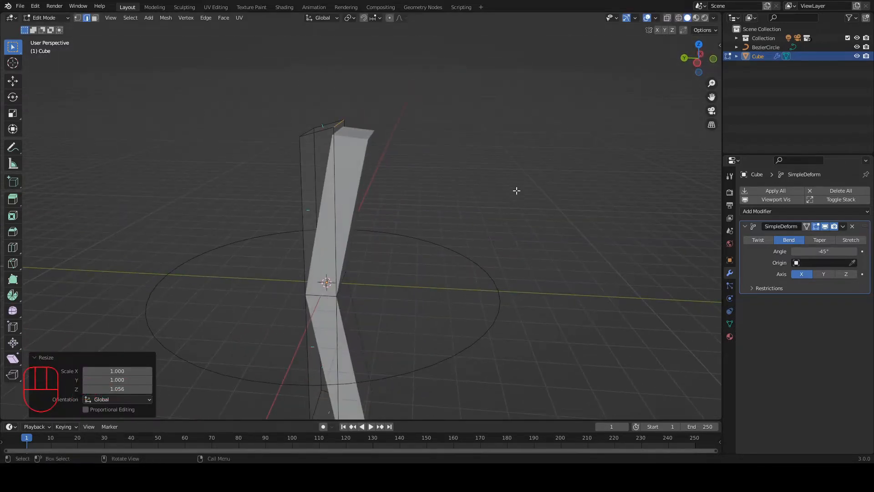
key(Tab)
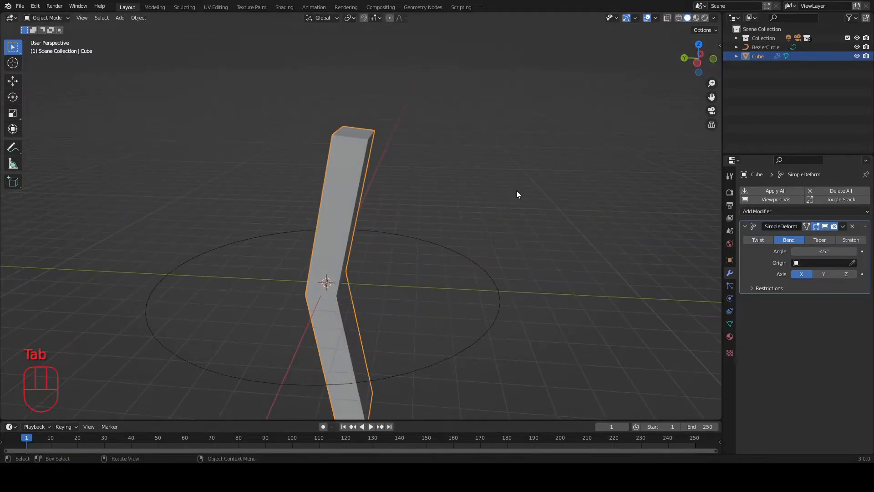
- Add an Array modifier to the plank with a count of 12 and a relative X offset factor of 1.05
click(789, 212)
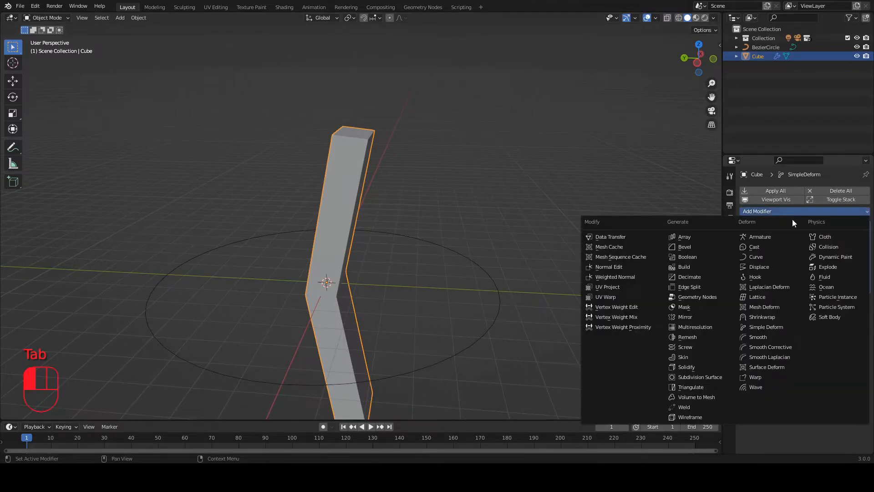
click(705, 235)
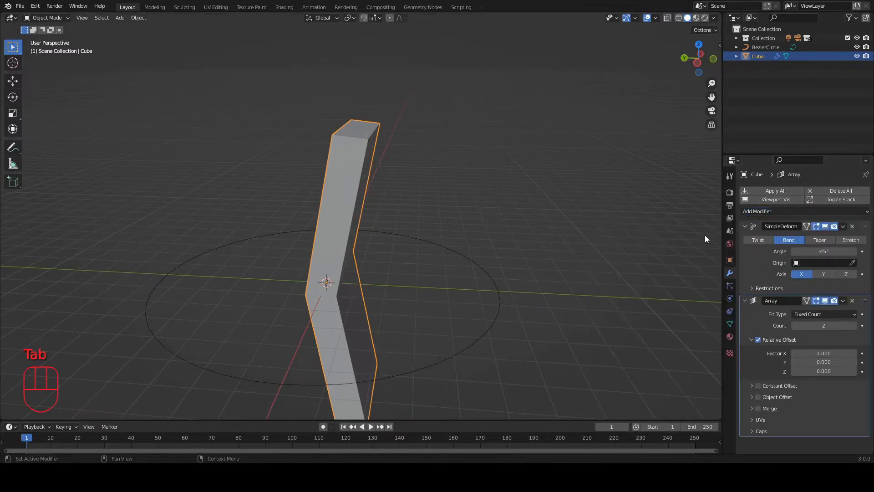
click(813, 324)
text(12)
click(814, 340)
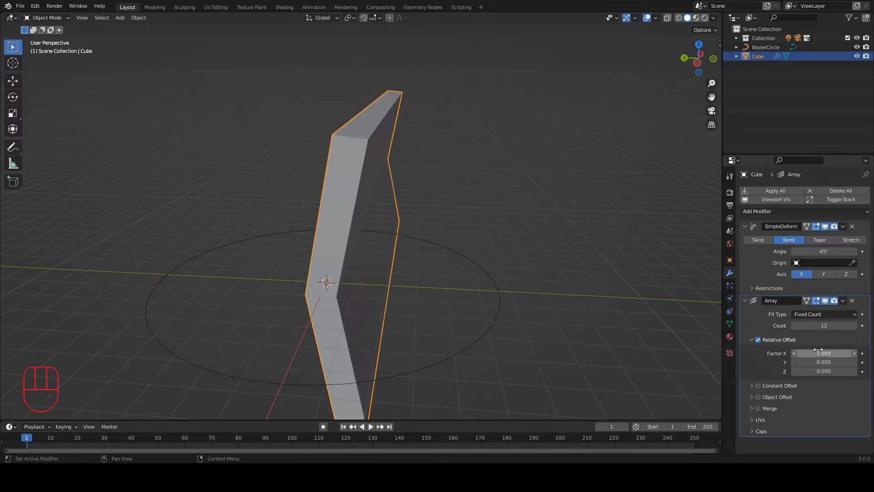
click(818, 351)
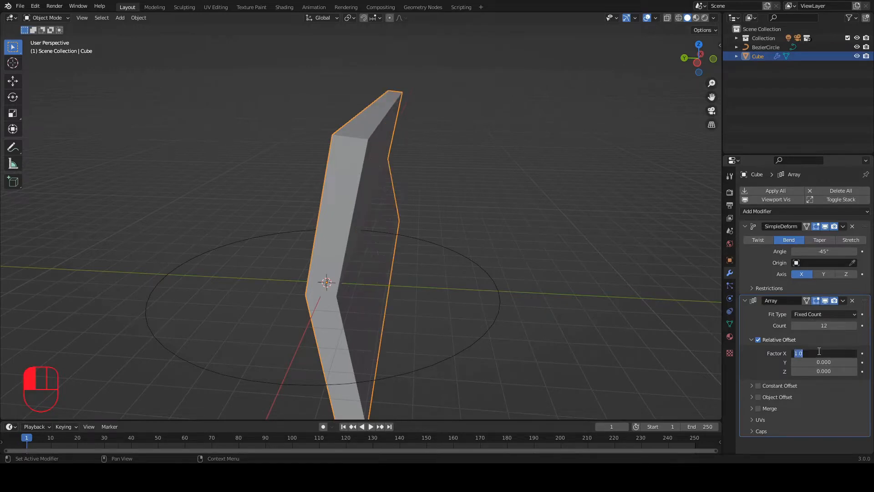
text(1.05)
key(Return)
alt+drag(517, 271, 507, 234)
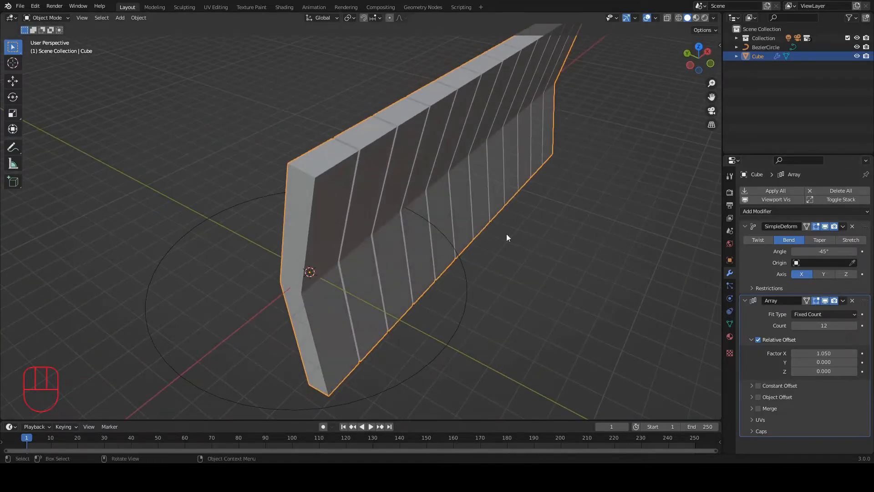
- Add a Curve modifier to the plank array with BezierCircle as its curve object
click(787, 210)
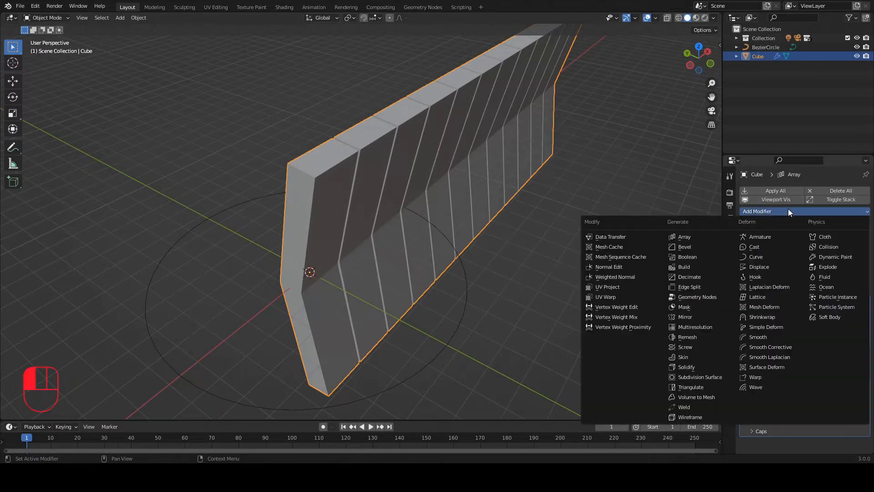
click(768, 258)
scroll(793, 350, down, 2)
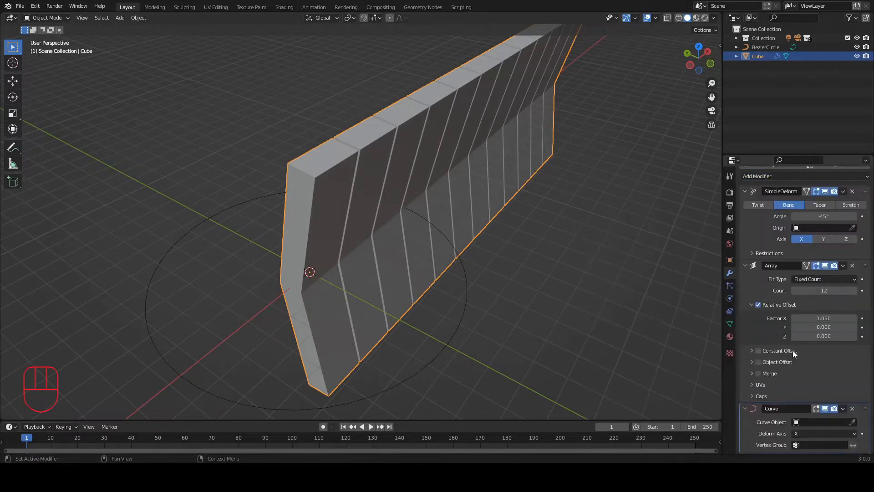
click(815, 423)
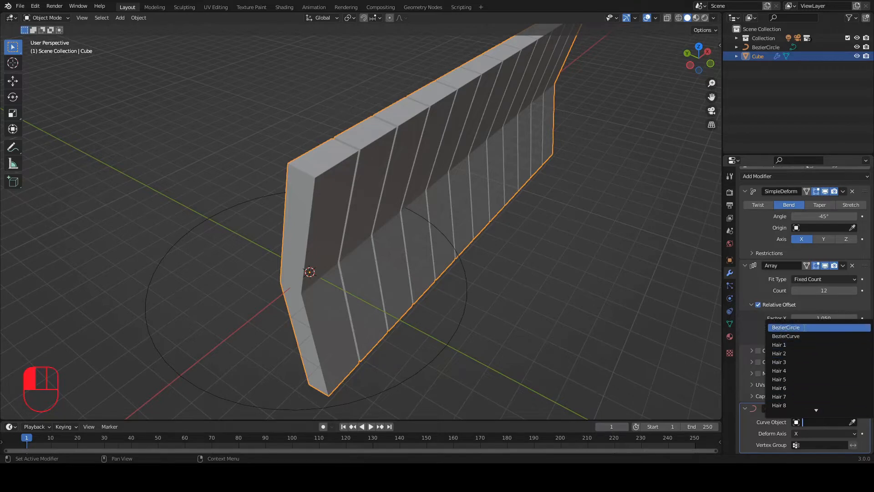
click(804, 328)
alt+middle_drag(512, 175, 405, 217)
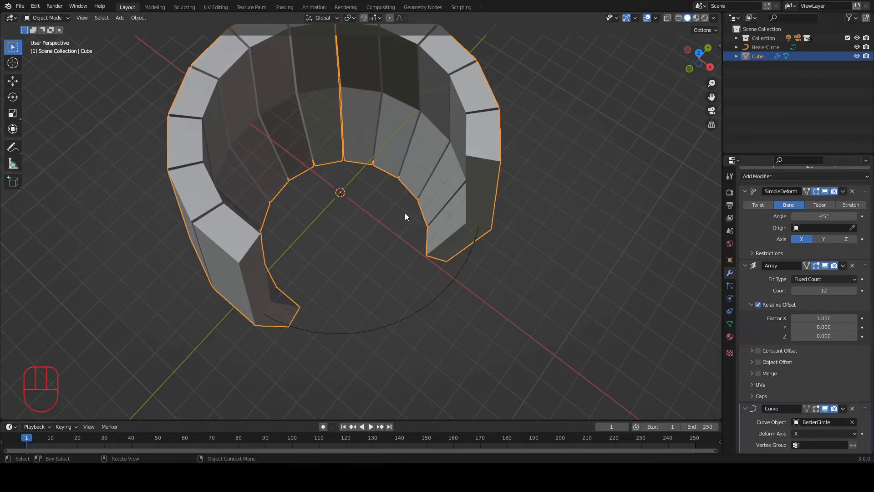
- Scale the Bezier circle down to about 0.712 in top view so the twelve planks close into a ring
click(464, 263)
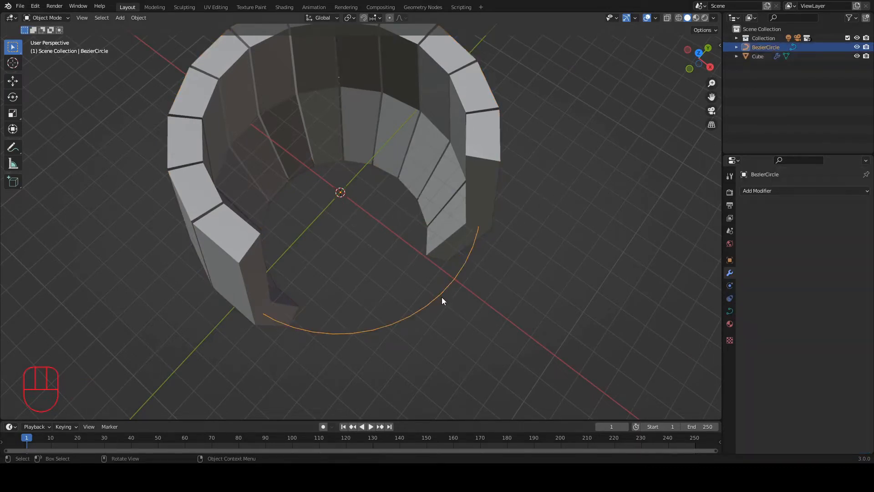
click(698, 54)
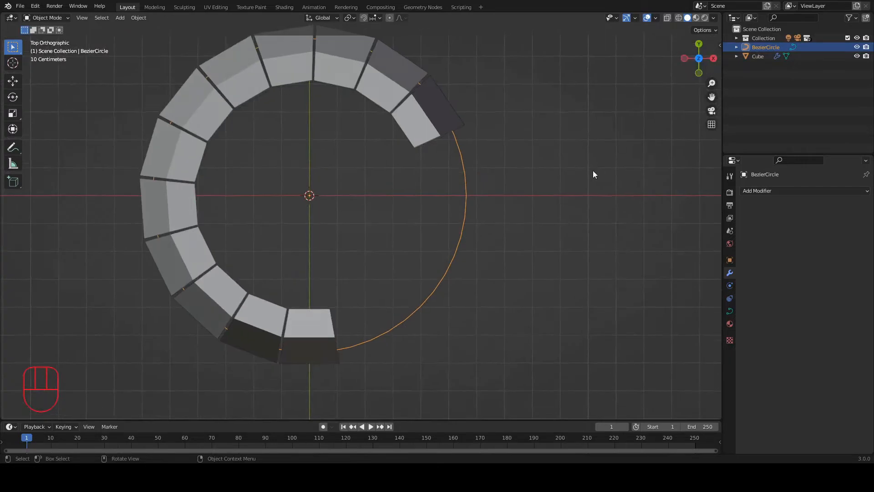
key(s)
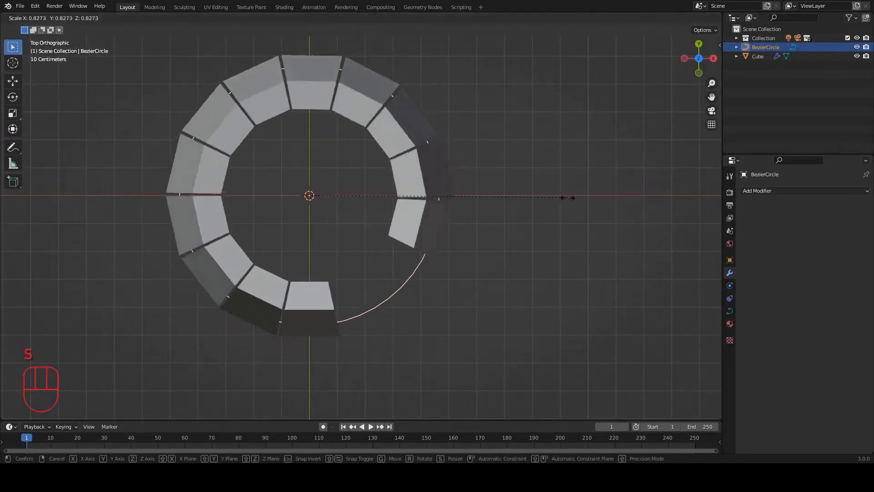
click(531, 207)
- Fine-tune the Bezier circle's scale by about 1.001 to even out the gap where the first and last planks meet
scroll(288, 335, up, 7)
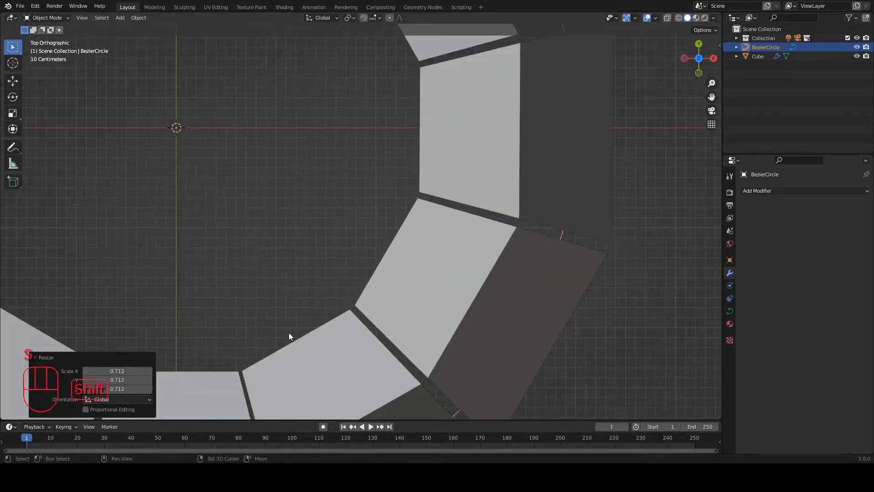
shift+middle_drag(288, 335, 431, 160)
key(s)
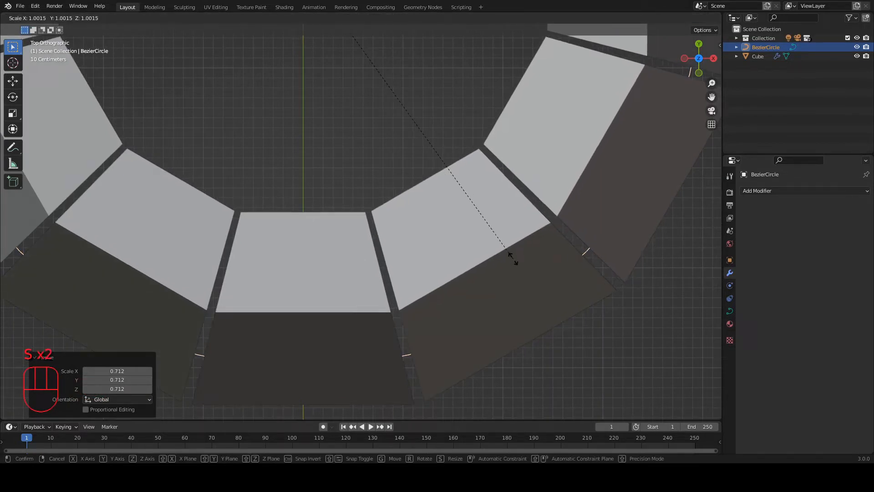
click(512, 258)
scroll(419, 166, down, 6)
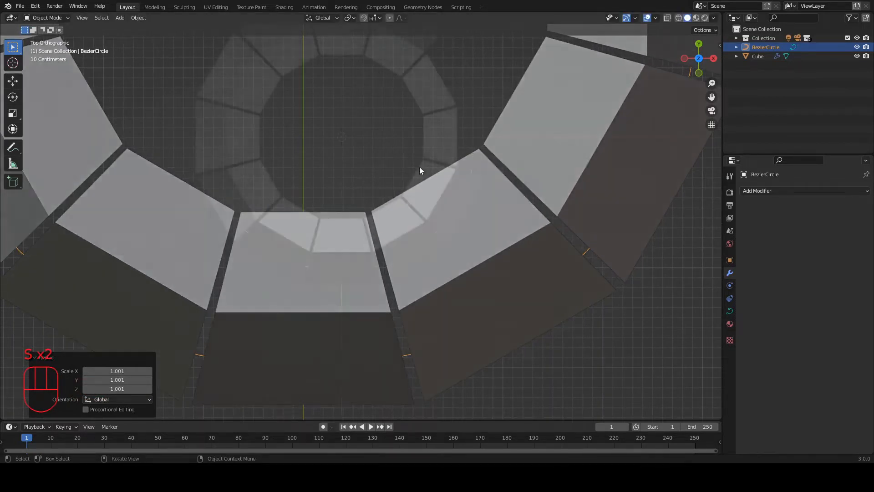
shift+middle_drag(419, 166, 394, 199)
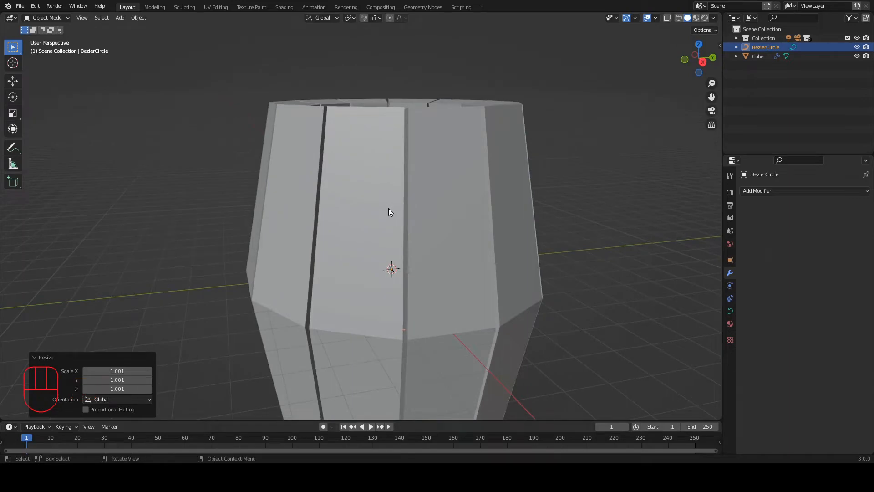
- Add 12 horizontal loop cuts across the upper half of the plank in Edit Mode
click(386, 191)
key(Tab)
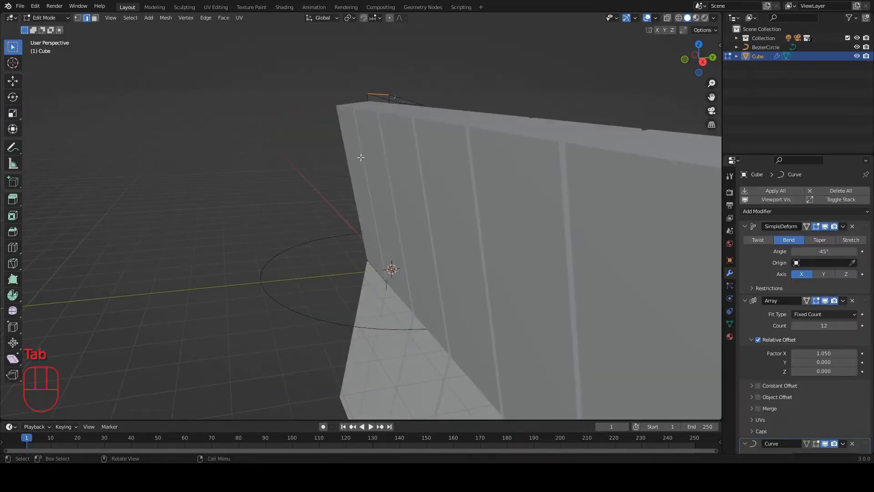
alt+middle_drag(359, 157, 552, 156)
key(ctrl+r)
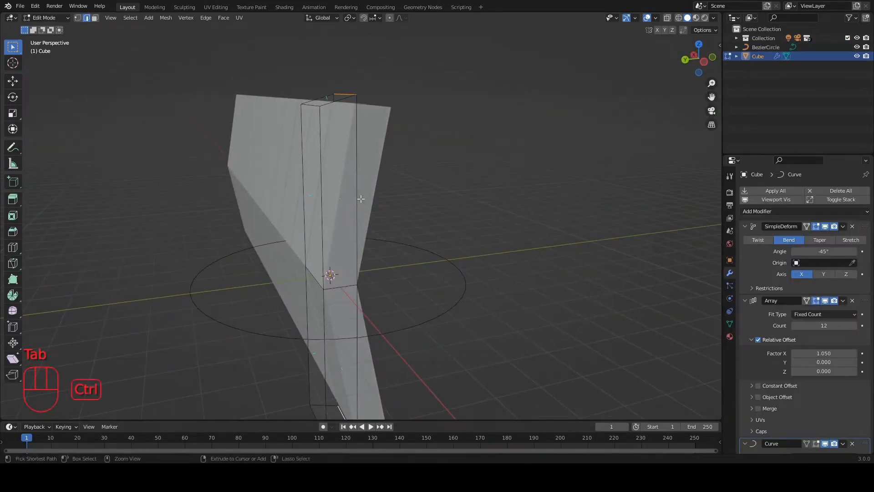
scroll(343, 193, up, 10)
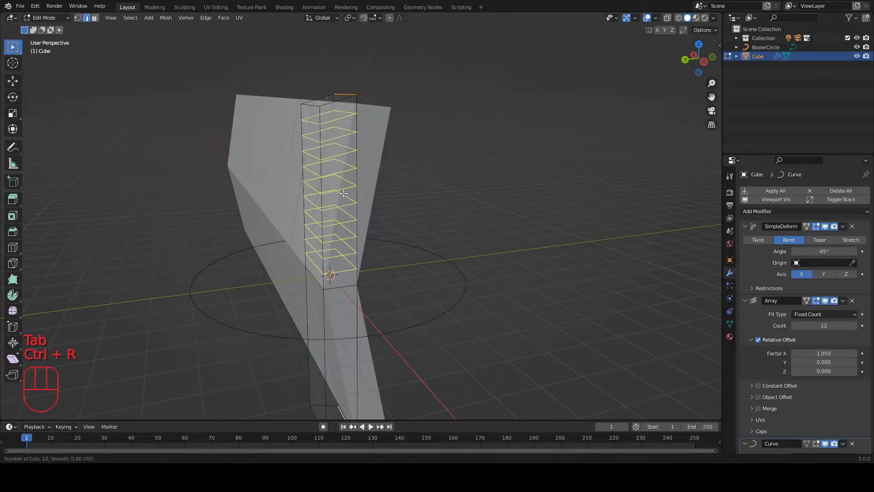
click(343, 194)
right_click(343, 194)
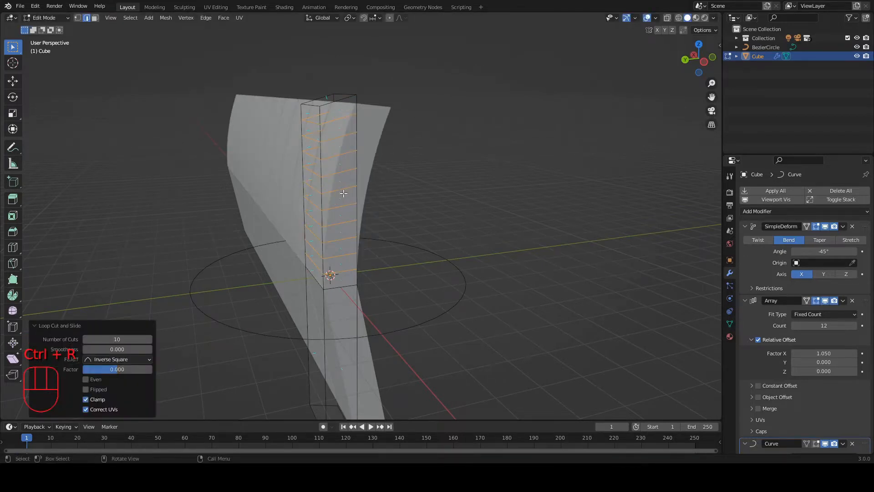
click(126, 338)
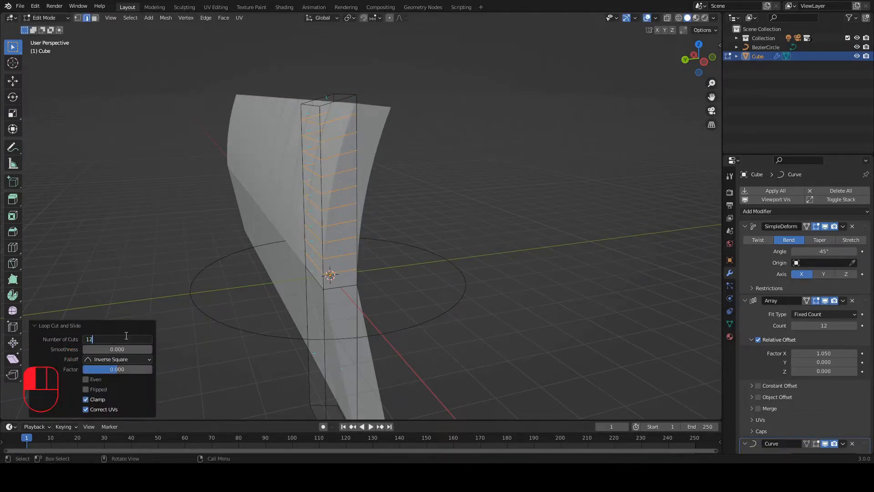
click(191, 281)
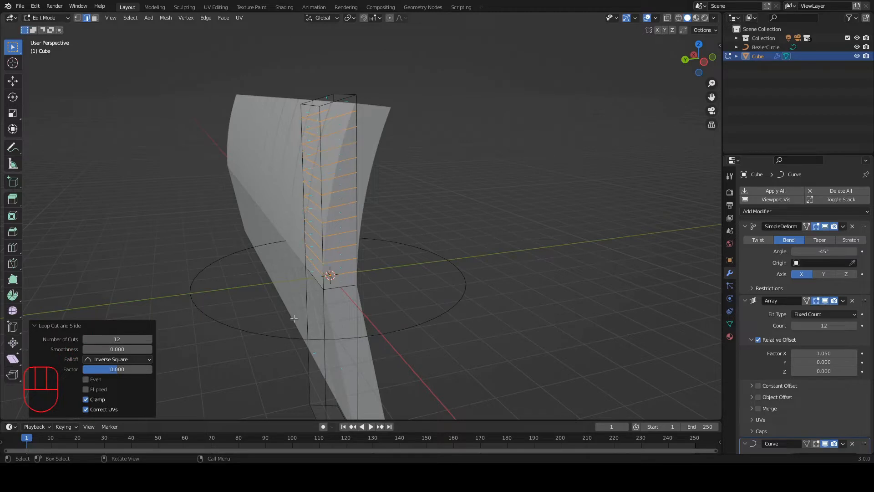
- Add 12 horizontal loop cuts across the lower half of the plank
key(ctrl+r)
click(325, 331)
right_click(326, 331)
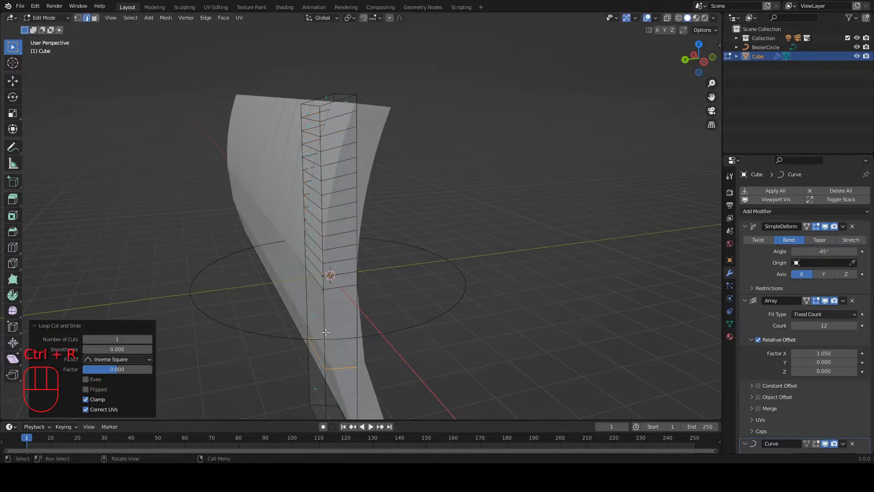
click(116, 339)
text(12)
key(Return)
- Add 6 lengthwise loop cuts across the plank's width, and return to Object Mode
alt+middle_drag(303, 182, 375, 175)
key(ctrl+r)
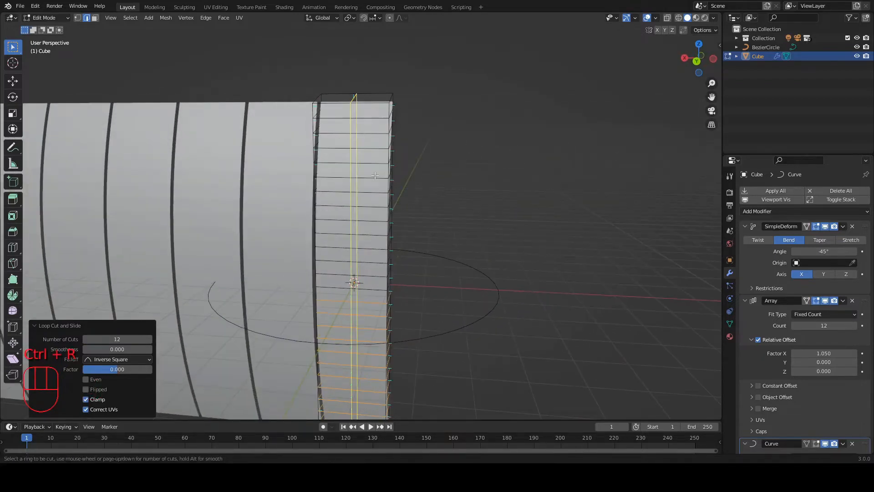
click(375, 176)
right_click(375, 176)
click(119, 340)
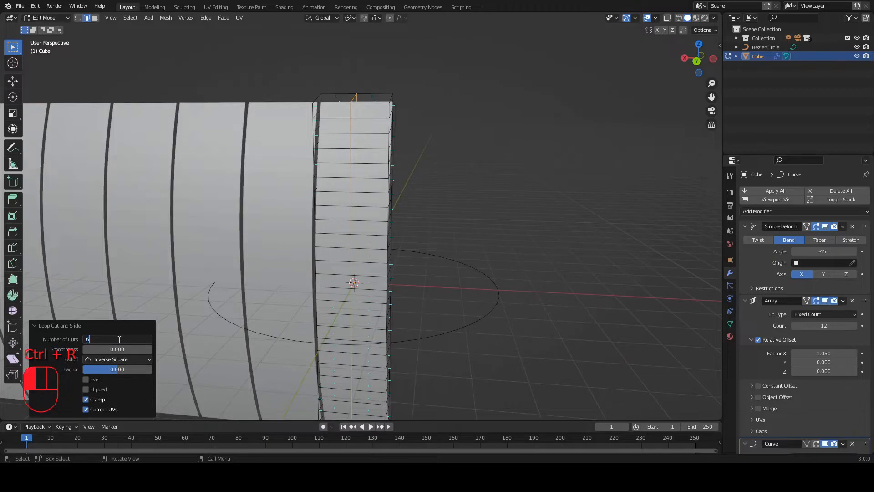
text(6)
key(Return)
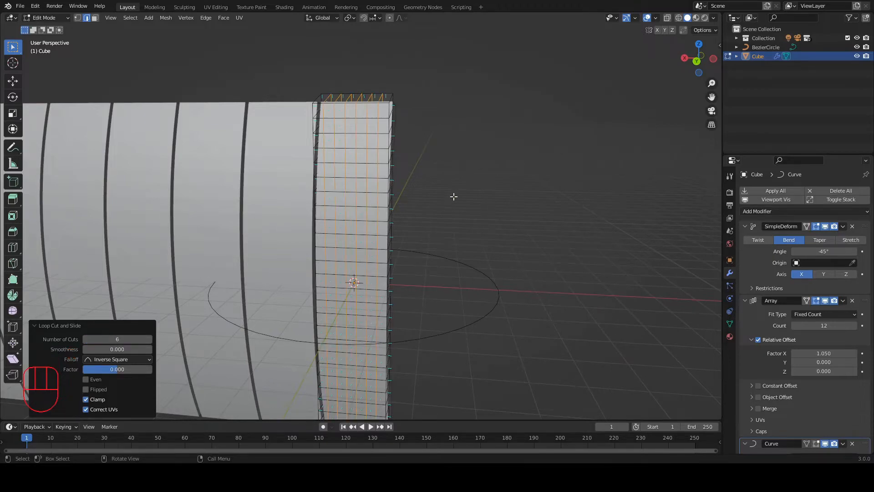
alt+middle_drag(452, 195, 312, 128)
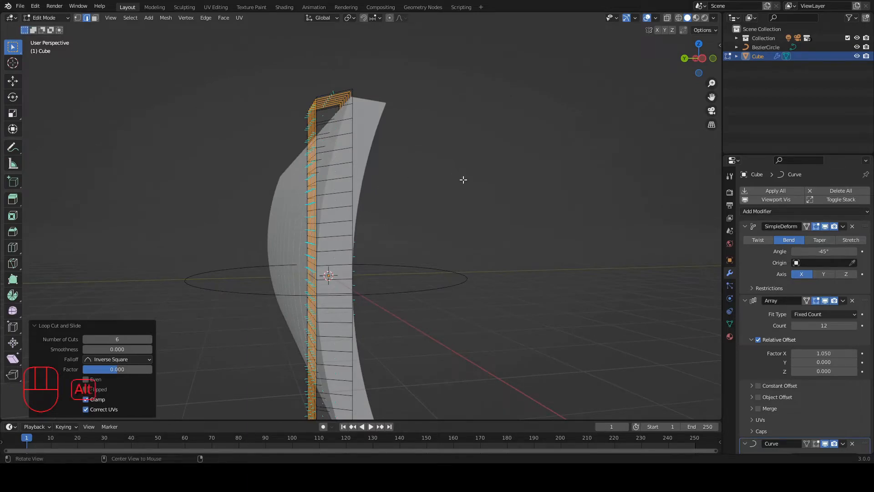
alt+middle_drag(462, 179, 500, 203)
key(Tab)
scroll(471, 192, down, 5)
alt+middle_drag(440, 195, 416, 240)
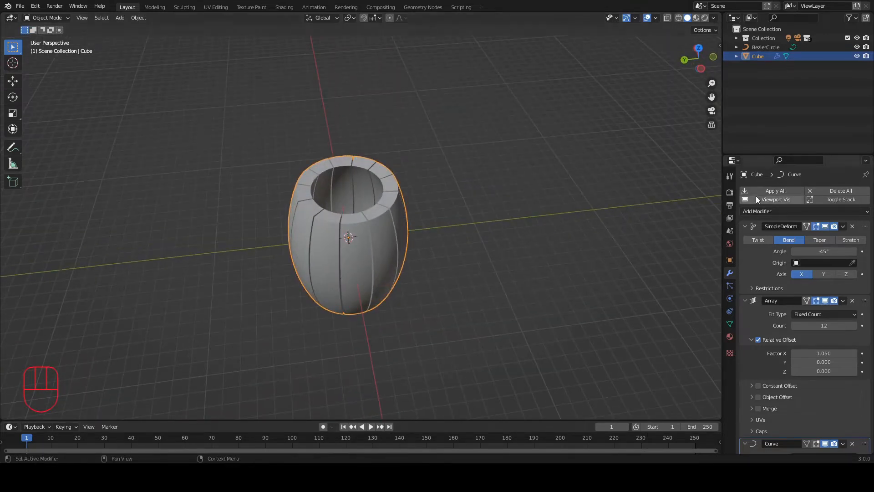
- Check the Simple Deform modifier's options and open the Preferences
click(842, 226)
click(35, 6)
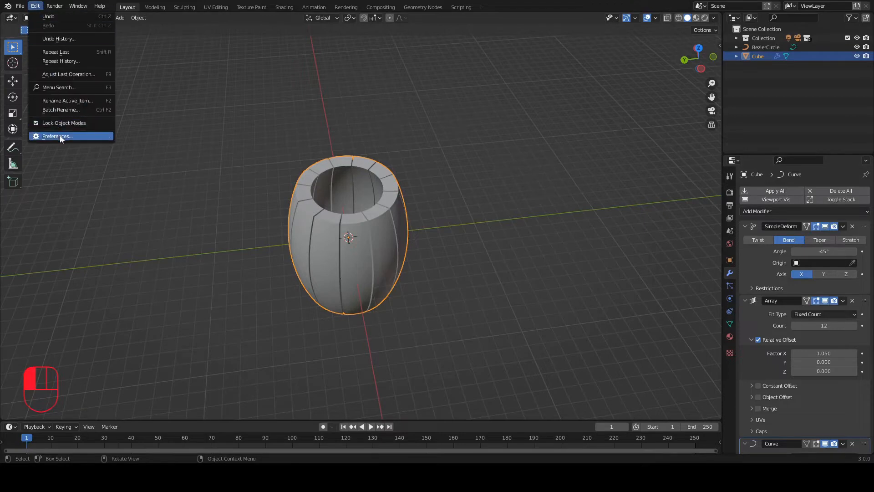
click(59, 135)
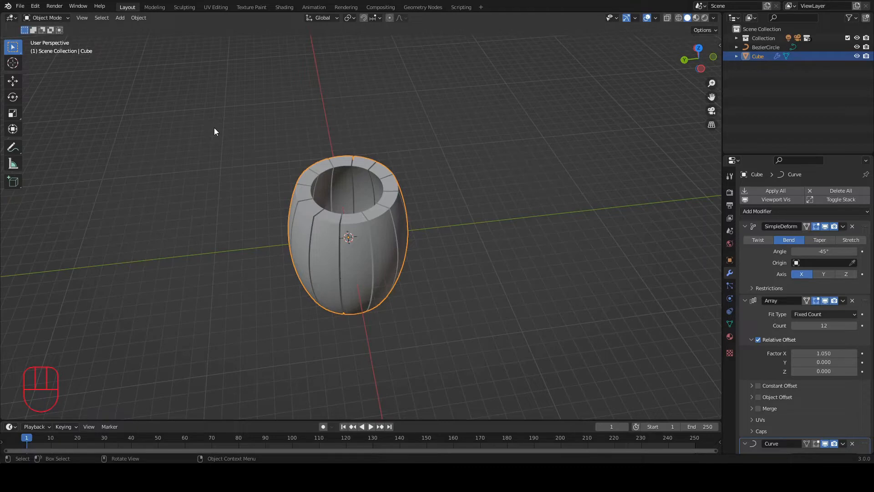
- Apply all of the barrel's modifiers and rotate its whole mesh by about -15.1° around Z in top view
click(773, 189)
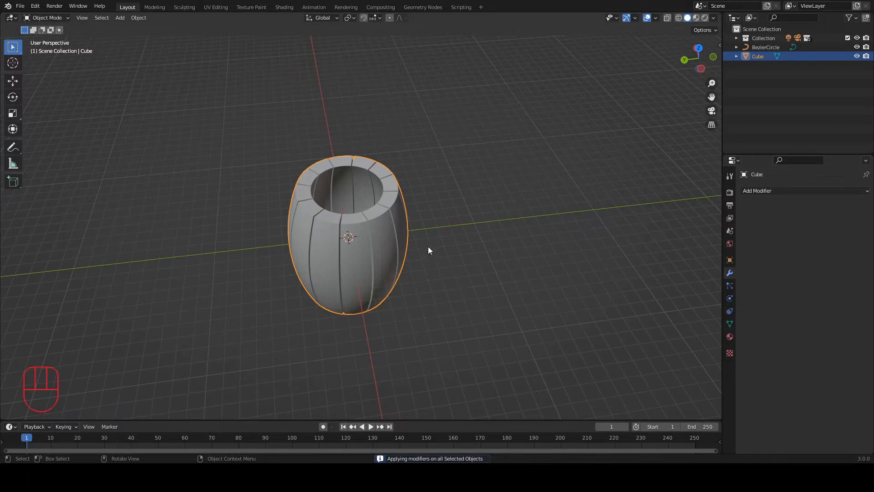
key(KP_7)
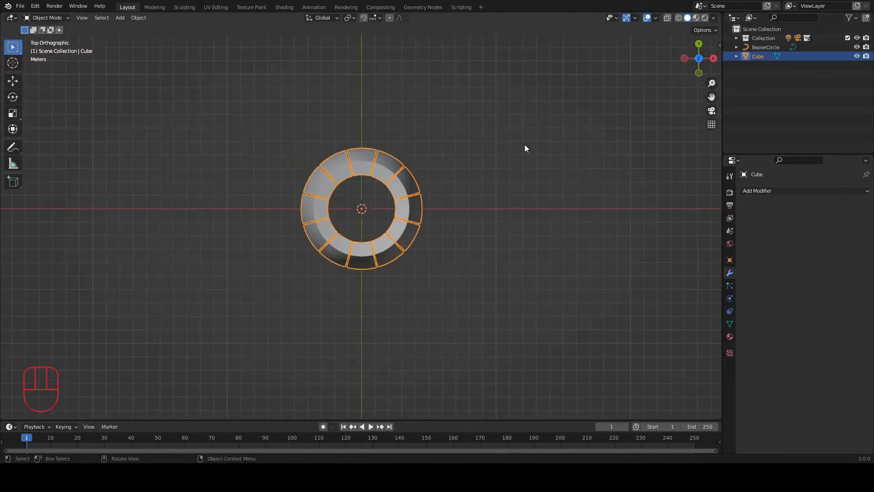
key(Tab)
key(a)
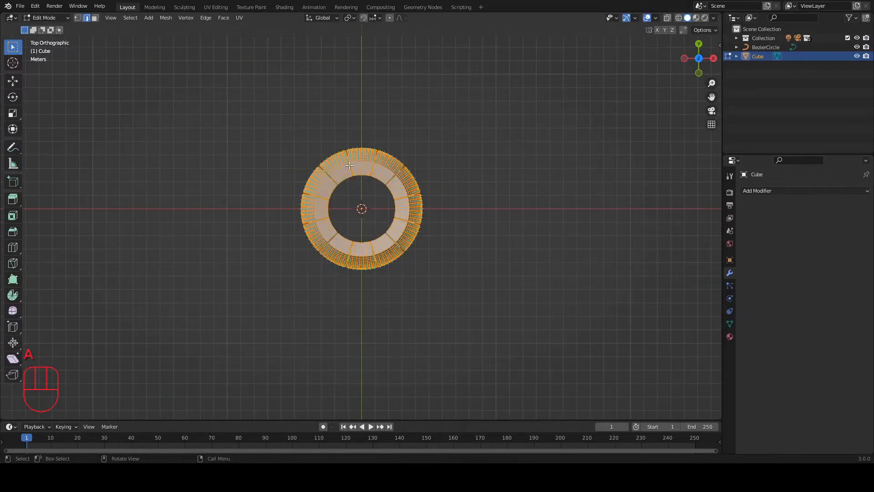
scroll(350, 165, up, 4)
key(r)
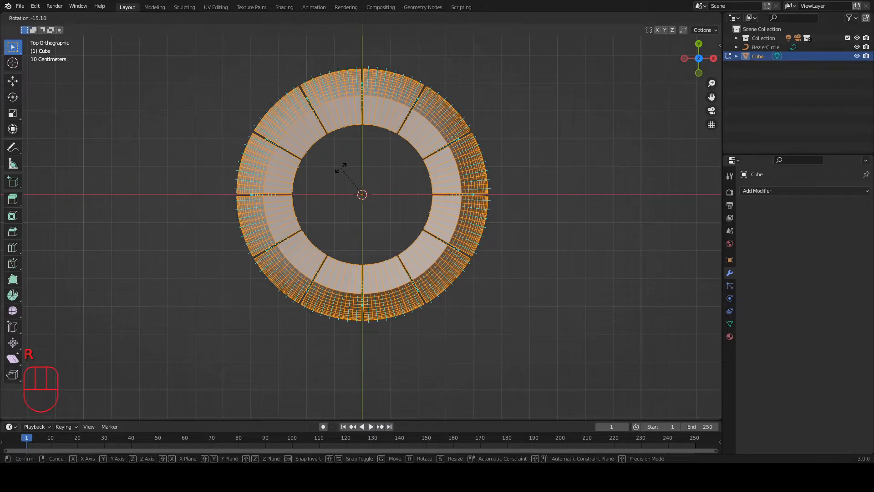
click(341, 168)
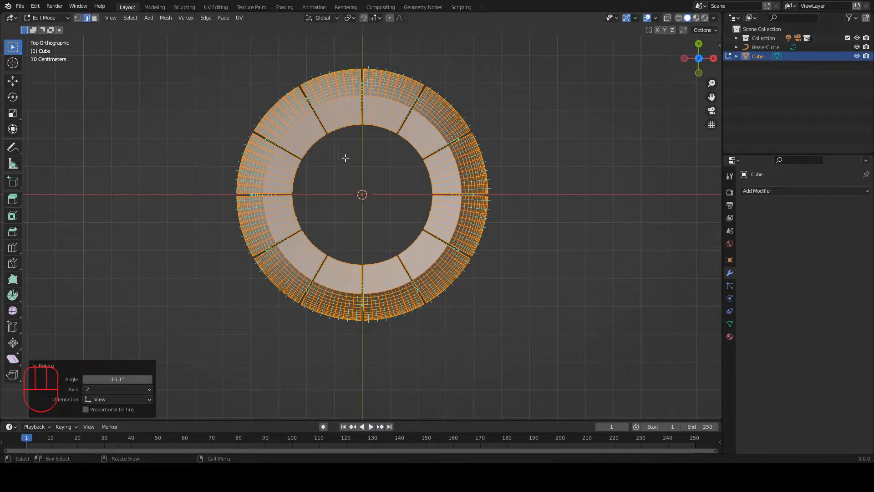
- Separate the barrel mesh by loose parts and delete the six planks on the positive Y side together with the Bezier circle
key(p)
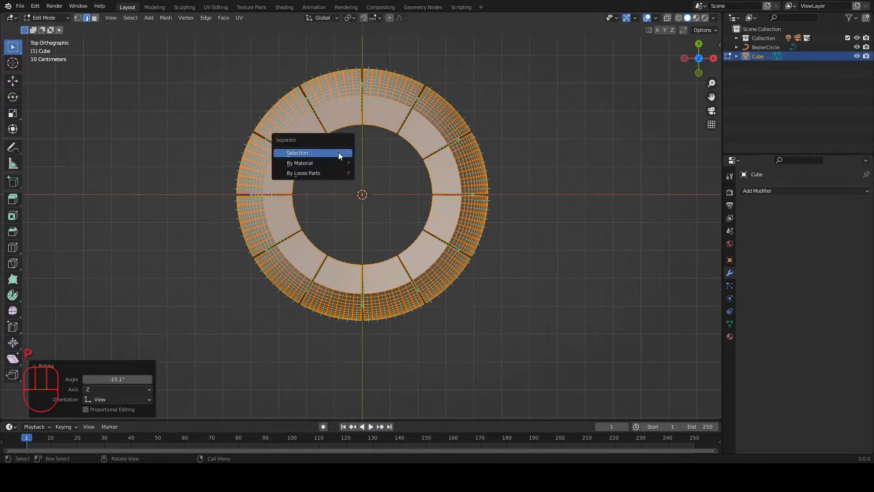
click(320, 172)
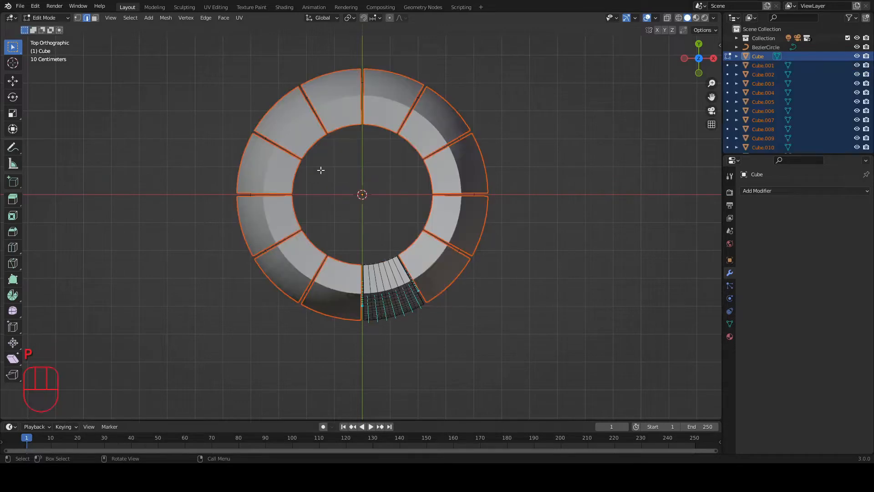
key(Tab)
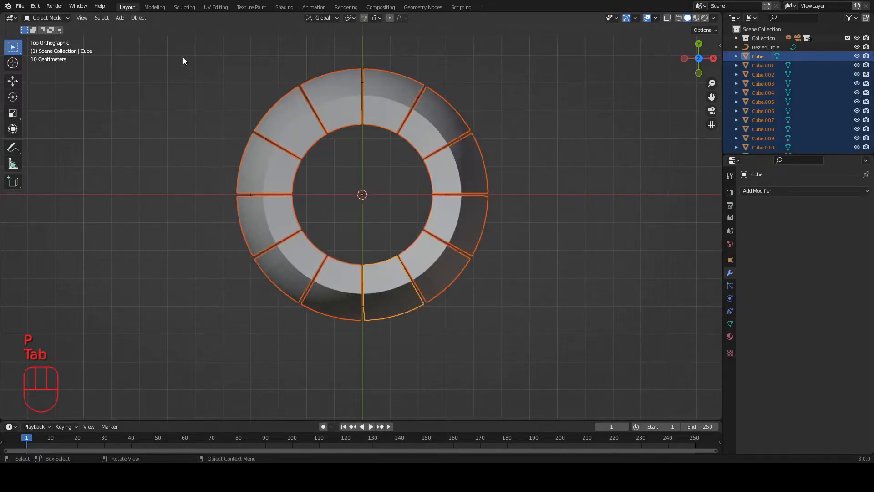
drag(183, 57, 510, 175)
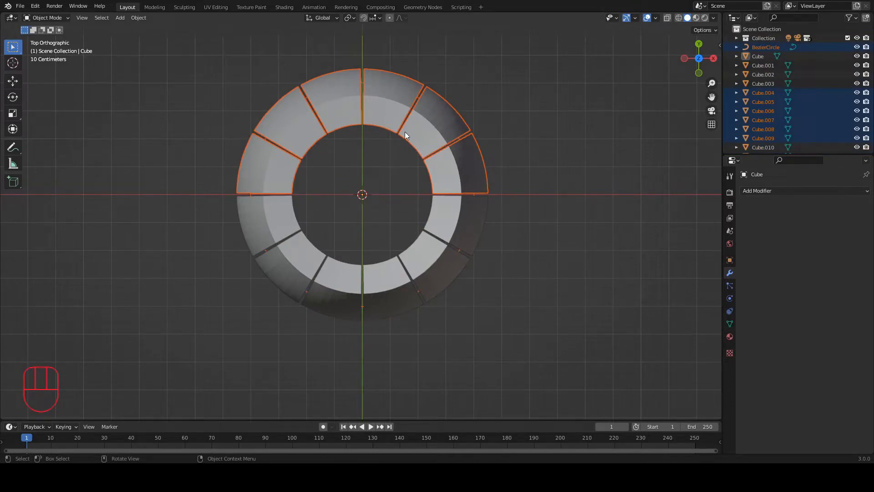
key(Delete)
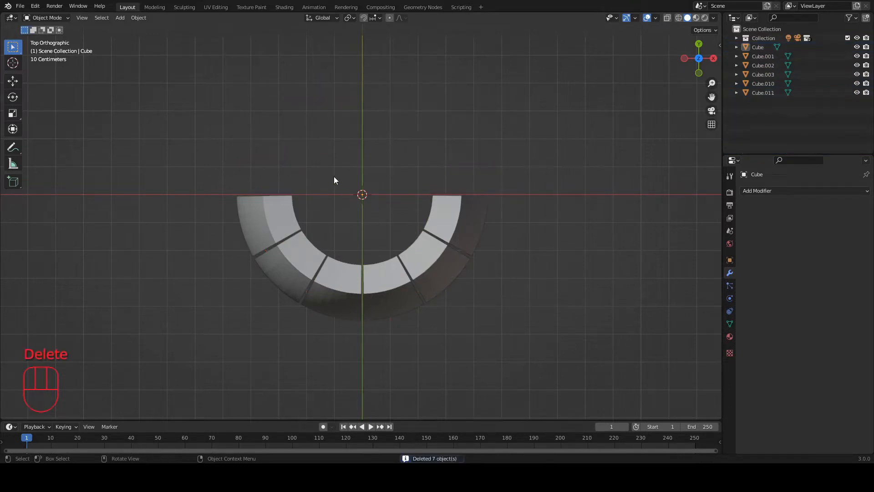
- Join the six remaining planks into a single object
alt+middle_drag(334, 176, 351, 123)
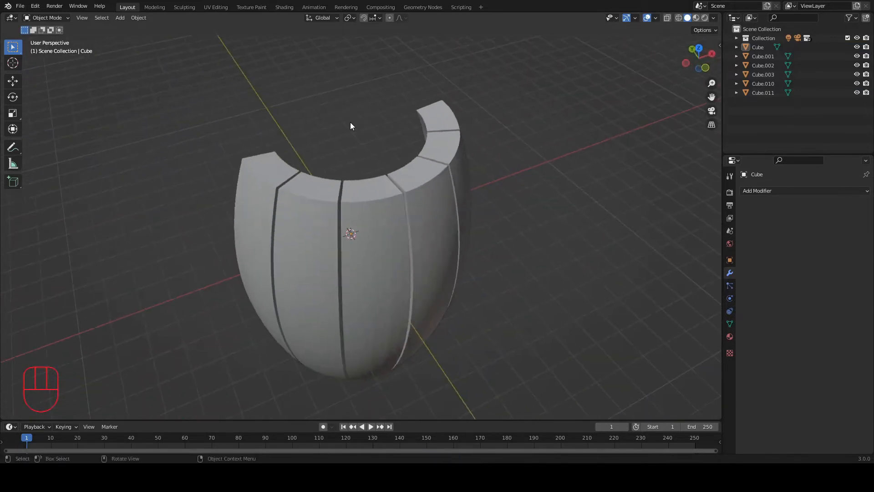
key(a)
right_click(484, 256)
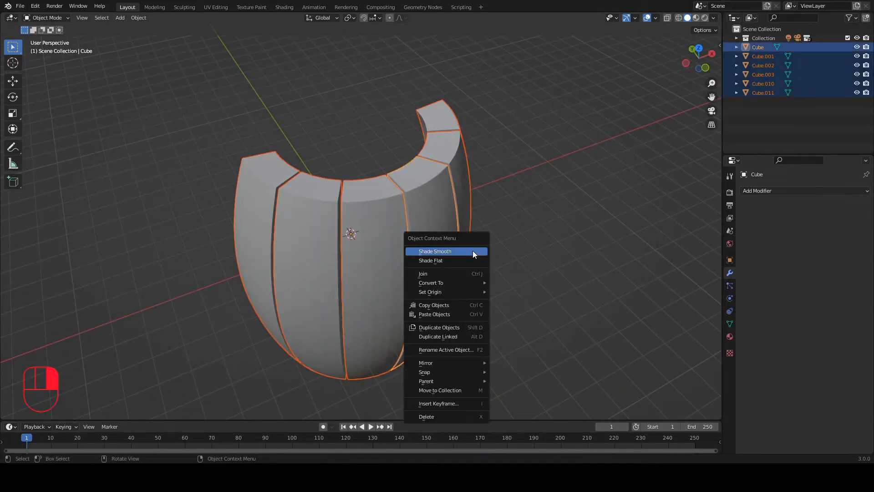
click(449, 276)
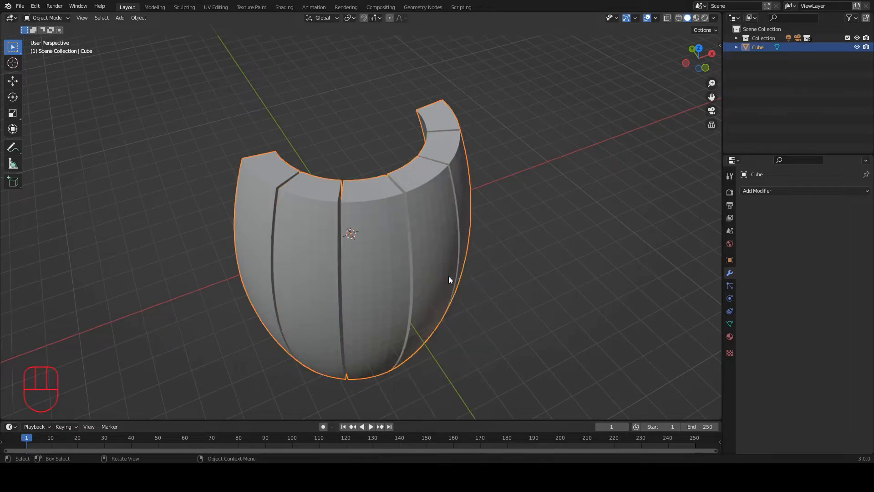
- Add a Subdivision Surface modifier to the joined half barrel and set its viewport levels to 5
click(775, 192)
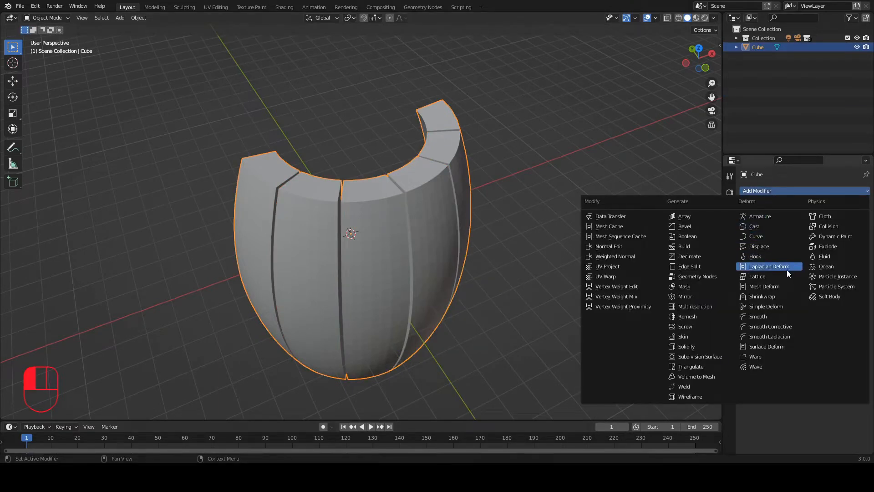
click(715, 356)
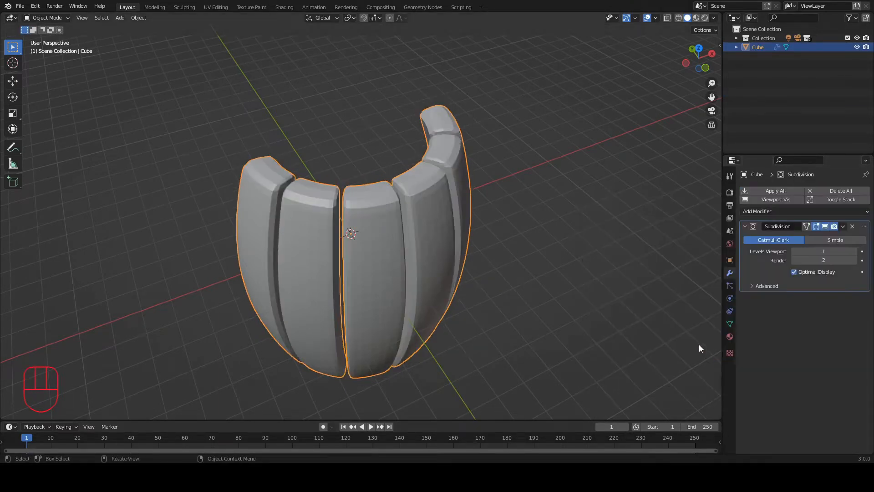
click(855, 252)
click(855, 252)
click(854, 252)
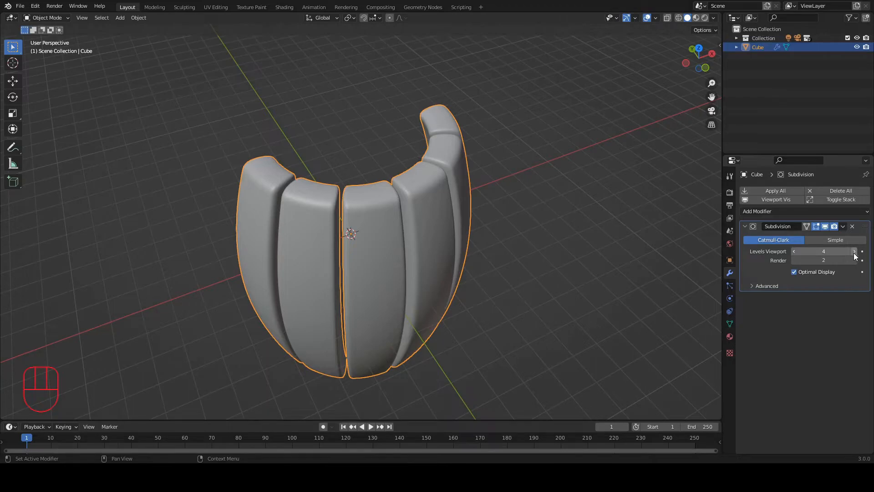
scroll(443, 265, up, 5)
scroll(441, 263, up, 3)
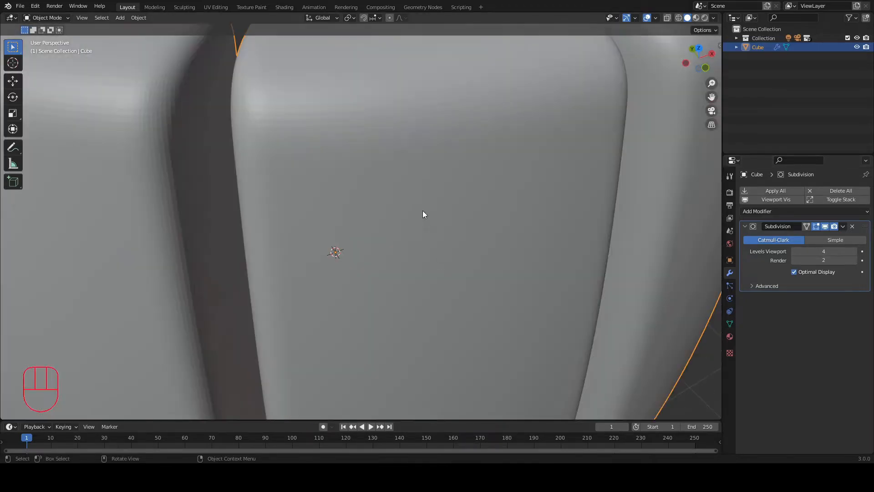
shift+middle_drag(422, 210, 405, 214)
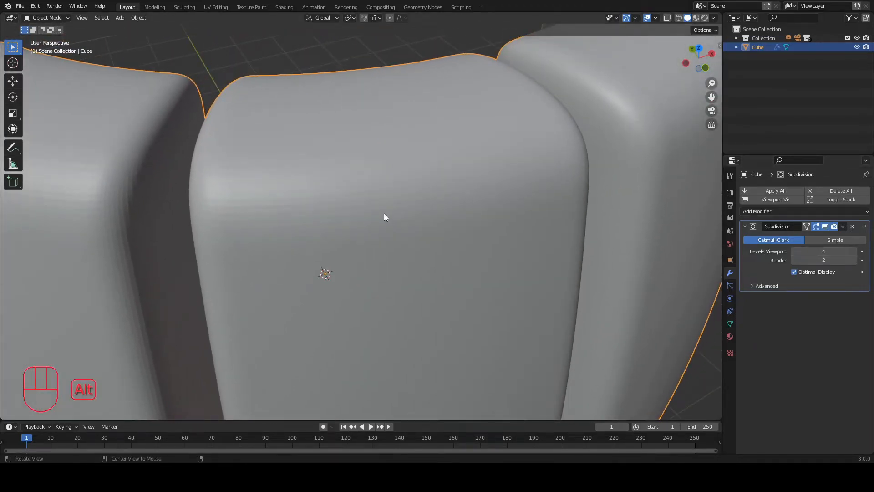
click(854, 254)
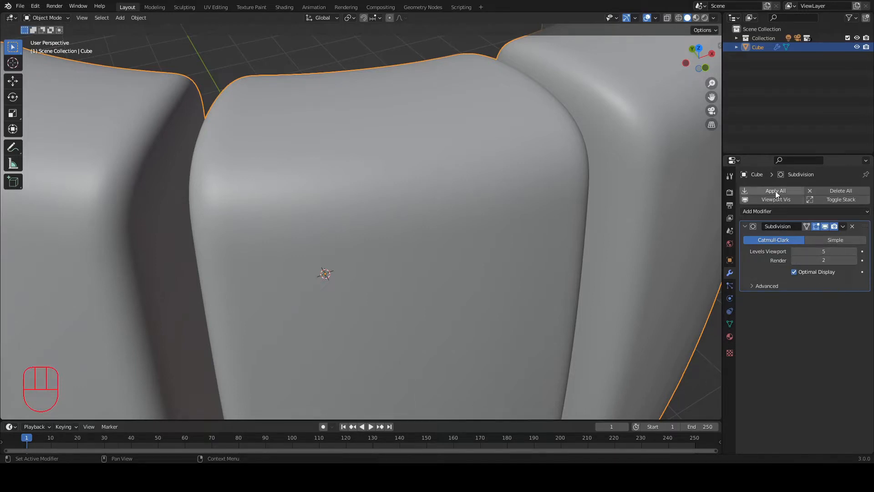
- Apply the Subdivision modifier and separate the half barrel's mesh into individual planks by loose parts
drag(775, 191, 664, 198)
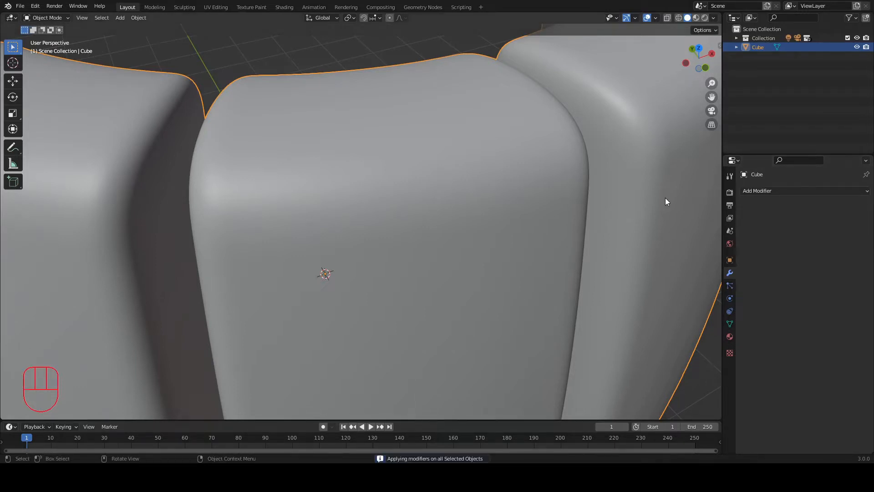
scroll(445, 182, down, 6)
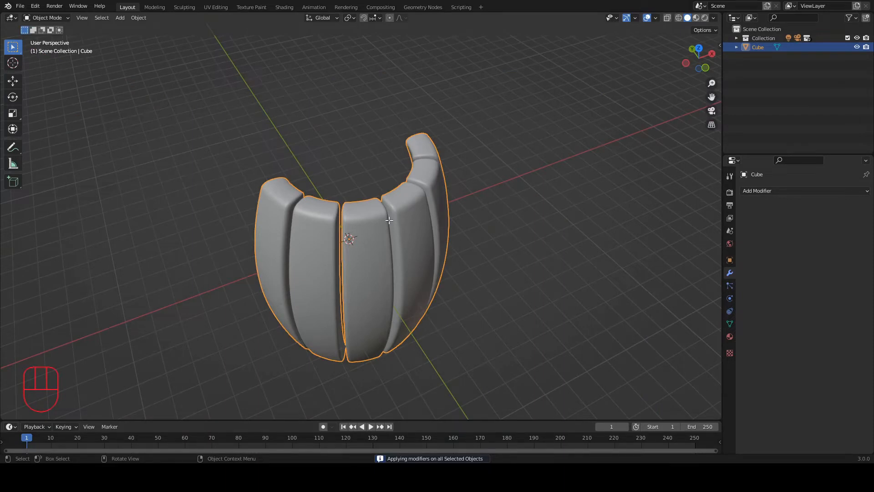
key(Tab)
key(p)
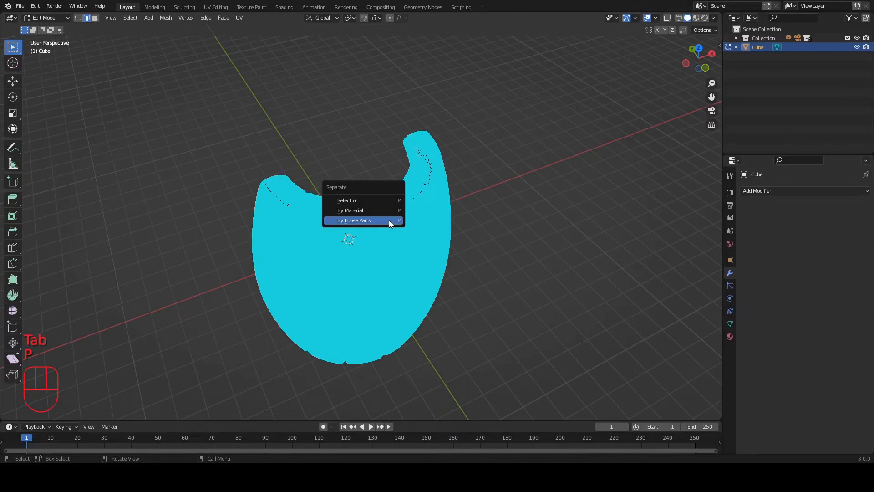
click(389, 219)
key(Tab)
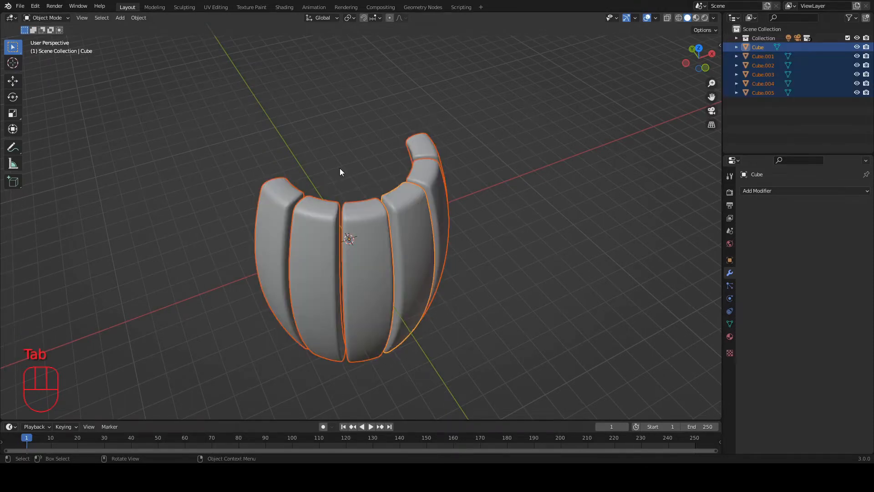
- Select only the end plank on the barrel's open side and switch it to Sculpt Mode
middle_drag(361, 212, 324, 217)
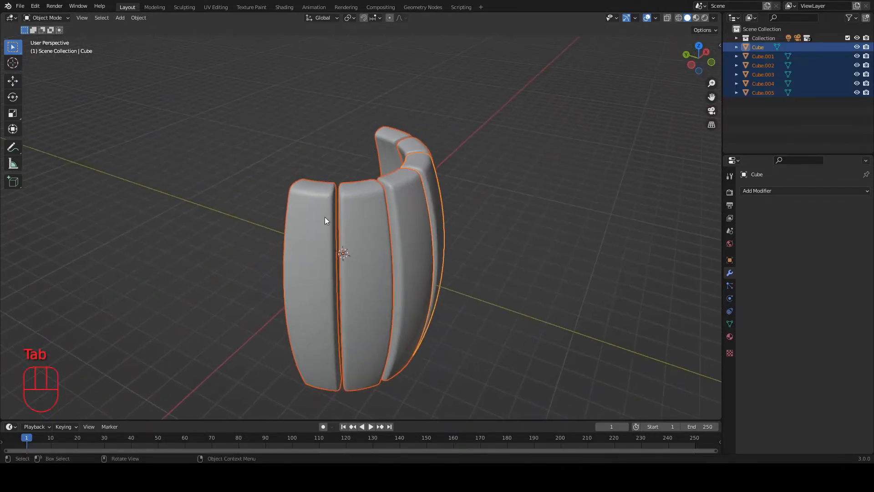
click(324, 217)
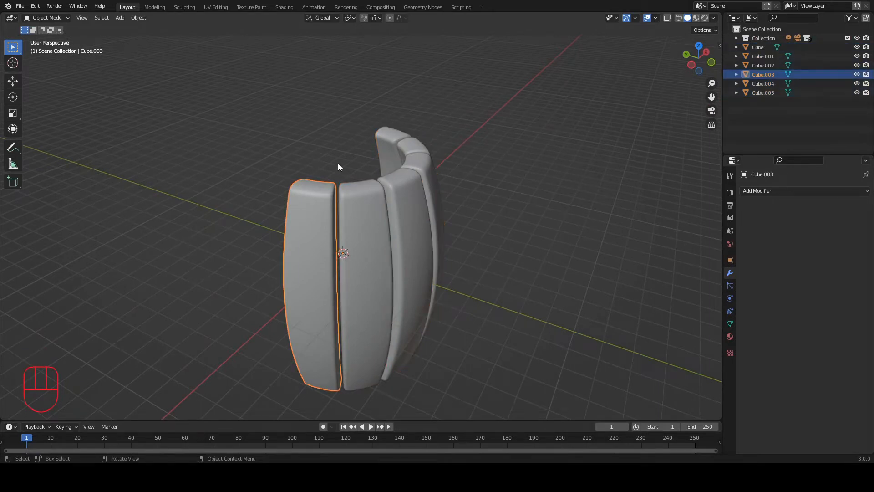
middle_drag(338, 164, 359, 176)
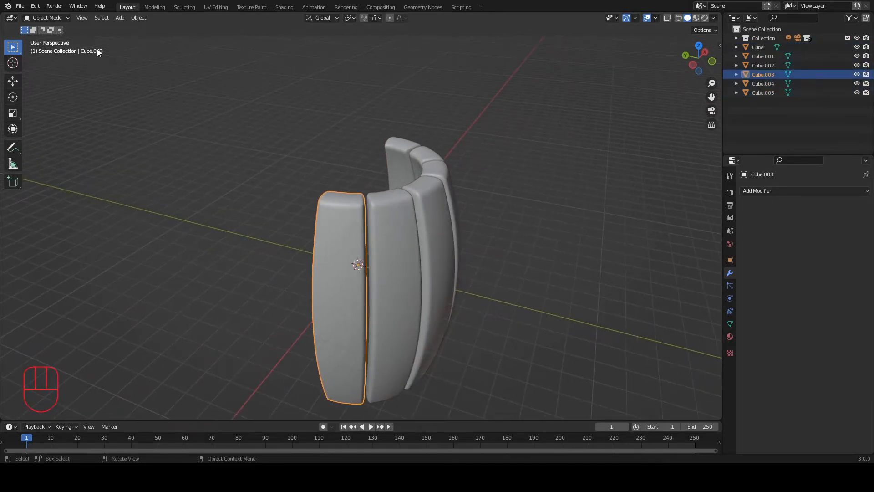
click(62, 18)
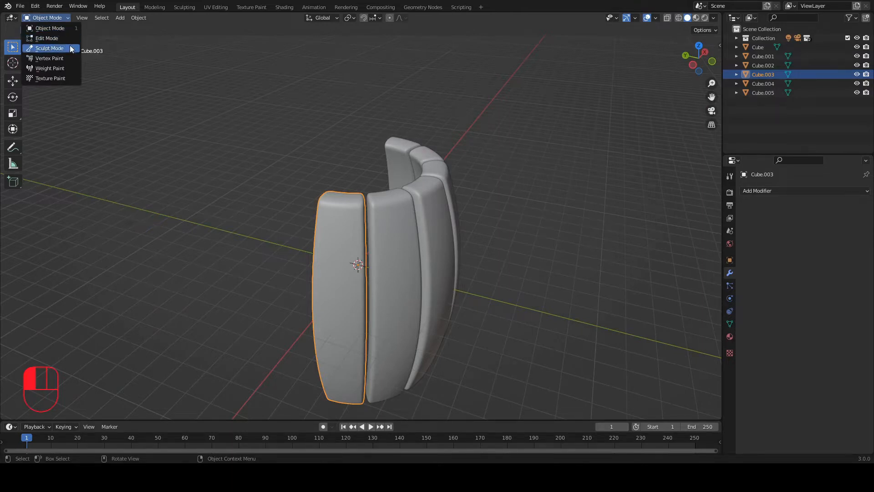
click(317, 246)
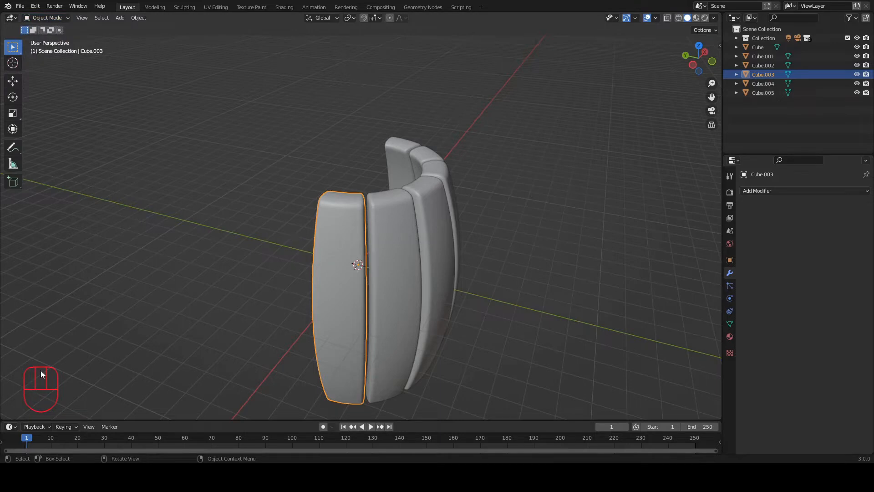
key(grave)
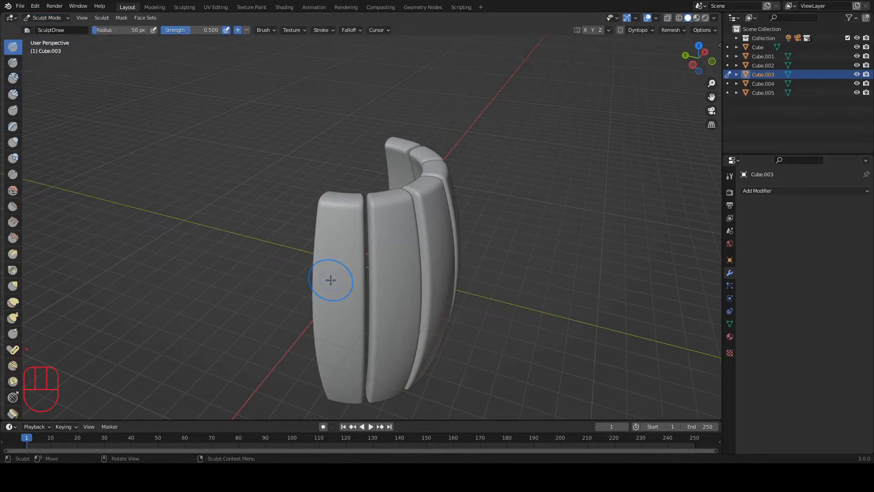
key(1)
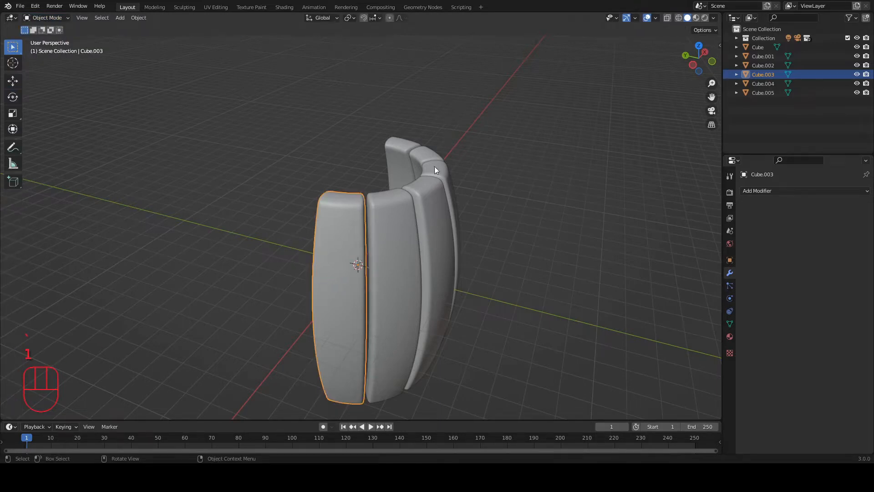
key(grave)
key(1)
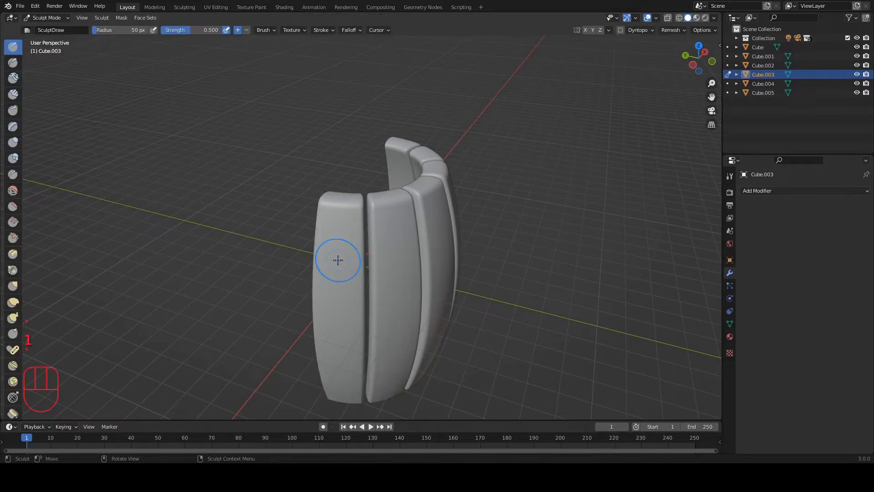
- Choose the Mask brush and set its radius to 14 px and its strength to 1.000
scroll(16, 285, down, 5)
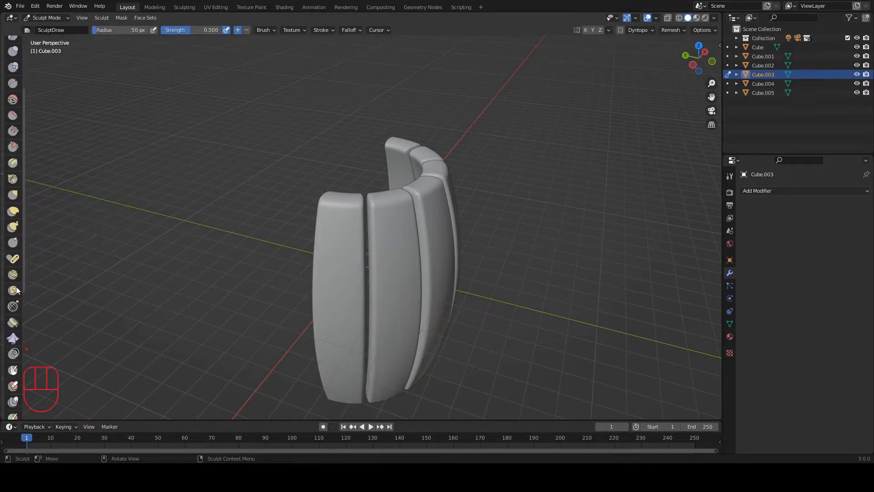
scroll(15, 309, down, 3)
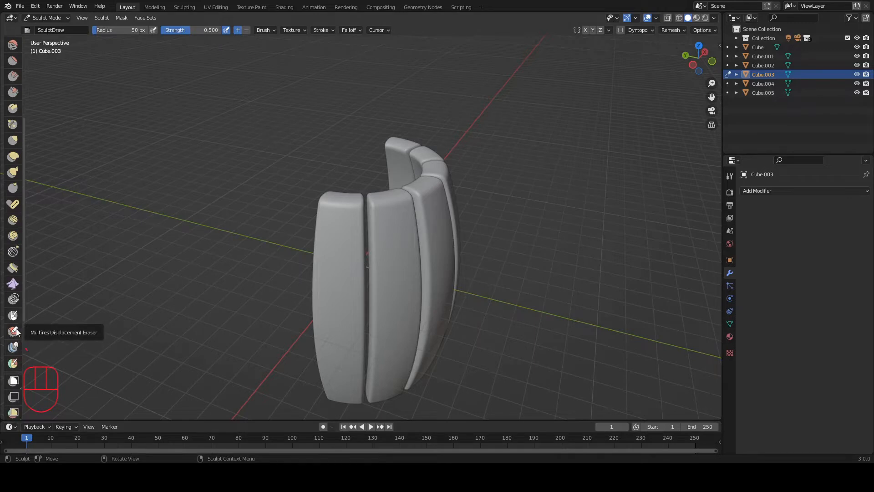
key(m)
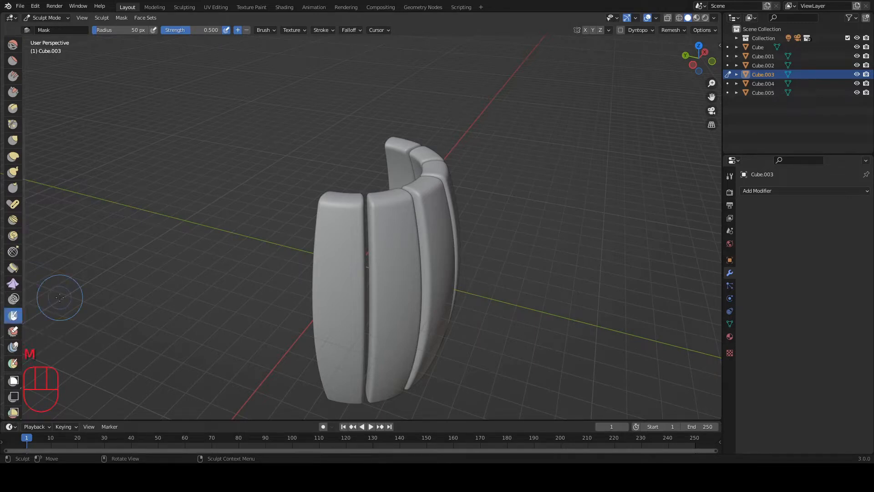
mouse_move(436, 226)
middle_down()
mouse_move(418, 228)
mouse_move(414, 214)
middle_up()
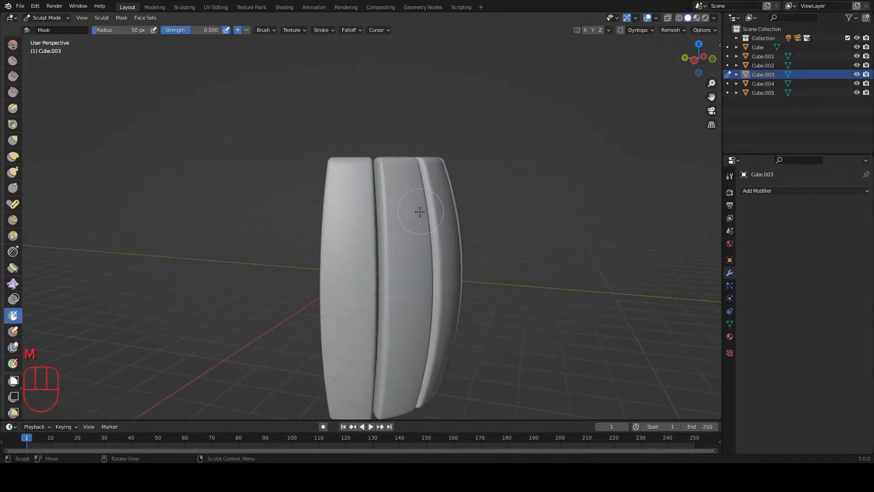
key(f)
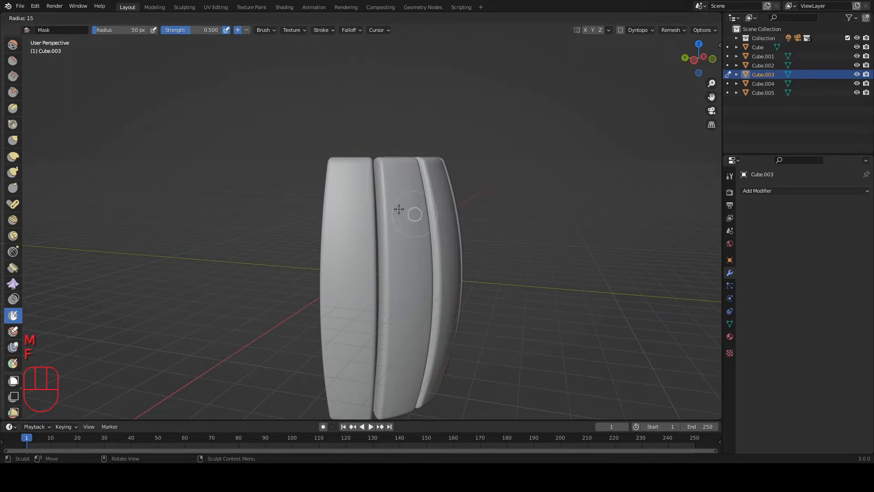
click(398, 209)
mouse_move(350, 183)
alt+shift+middle_down()
mouse_move(364, 182)
mouse_move(367, 171)
alt+shift+middle_up()
mouse_move(356, 124)
mouse_down()
mouse_move(363, 215)
mouse_move(346, 278)
mouse_move(353, 370)
mouse_move(353, 160)
mouse_move(366, 147)
mouse_up()
key(ctrl+z)
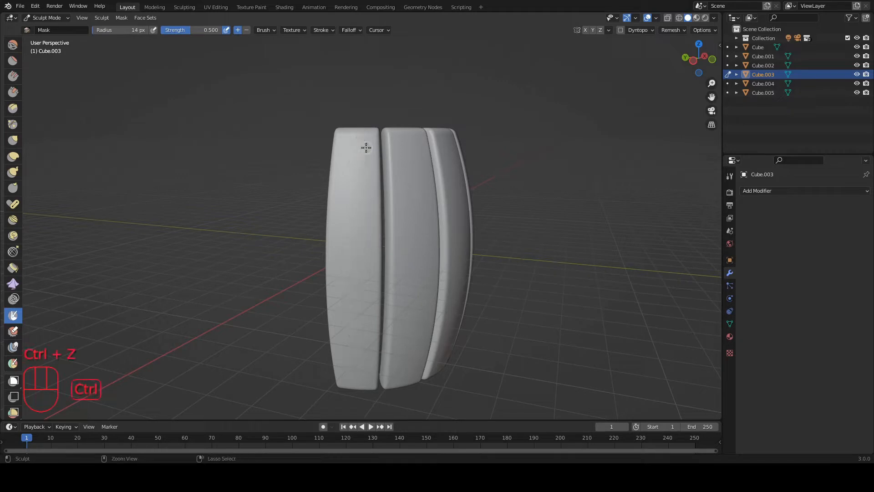
drag(195, 31, 226, 32)
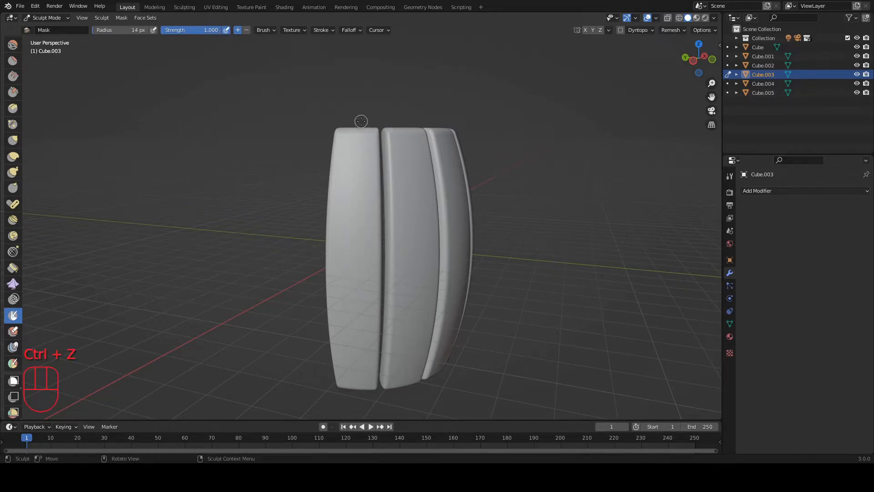
- Paint two wavy lengthwise mask stripes down the end plank's outer face and extend one across its top end
mouse_move(361, 121)
mouse_down()
mouse_move(369, 361)
mouse_move(357, 397)
mouse_move(345, 371)
mouse_move(339, 146)
mouse_move(341, 154)
mouse_up()
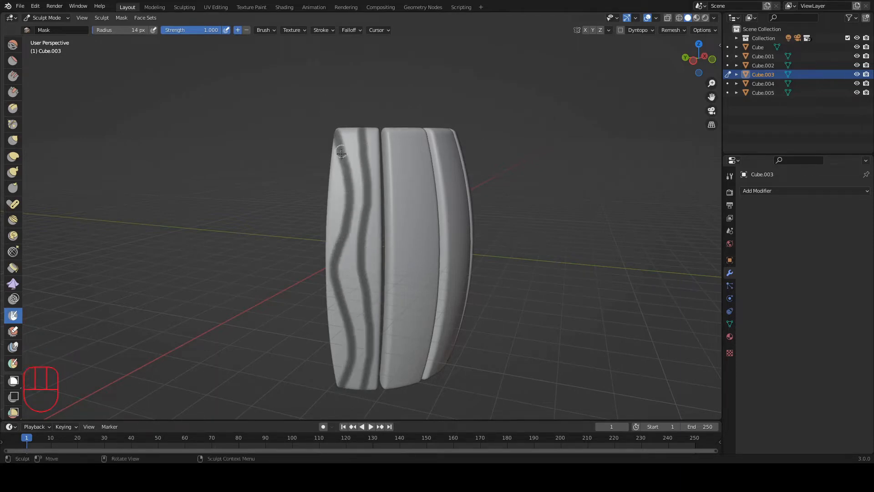
alt+middle_drag(330, 236, 348, 217)
mouse_move(405, 262)
alt+shift+middle_down()
mouse_move(343, 299)
mouse_move(308, 292)
alt+shift+middle_up()
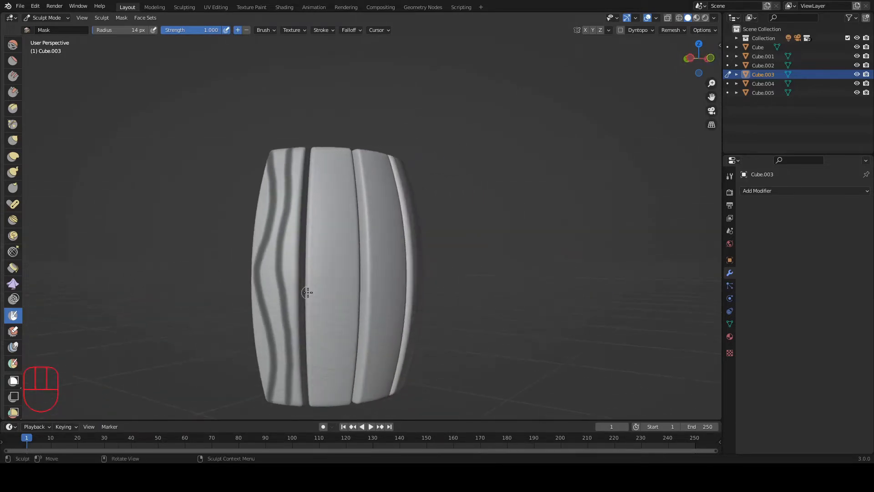
alt+middle_drag(311, 222, 387, 240)
scroll(387, 240, up, 4)
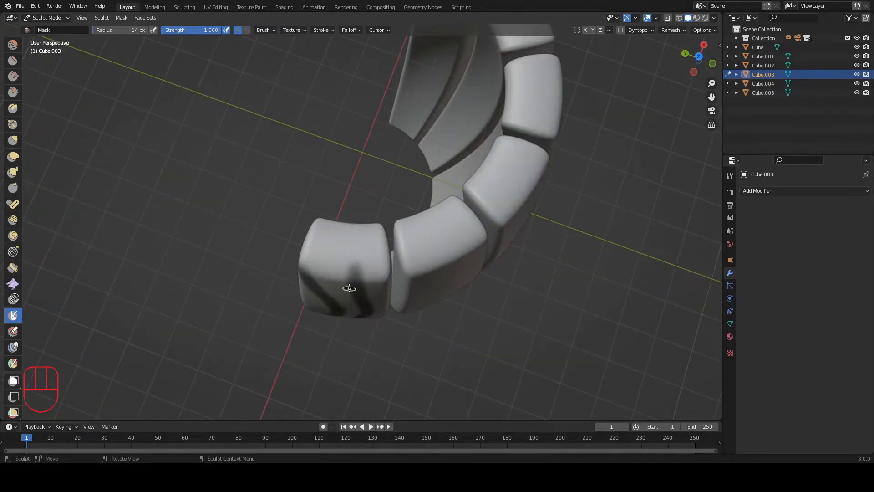
scroll(349, 288, down, 1)
drag(357, 265, 352, 225)
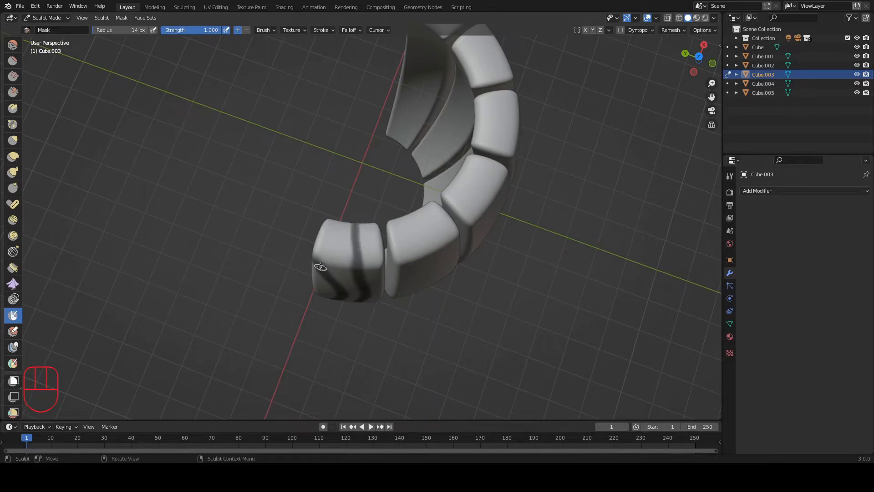
- Continue both mask stripes over the end plank's top end toward its inner face
alt+middle_drag(320, 196, 505, 150)
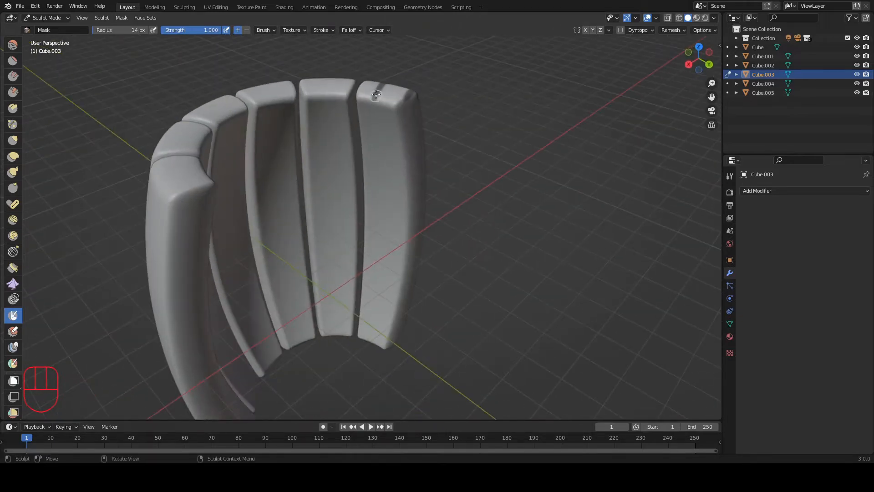
drag(375, 94, 372, 118)
drag(407, 94, 399, 128)
- Erase the excess mask at the end plank's upper side corner and touch up the stripe along that edge
alt+middle_drag(468, 121, 374, 216)
scroll(354, 182, up, 2)
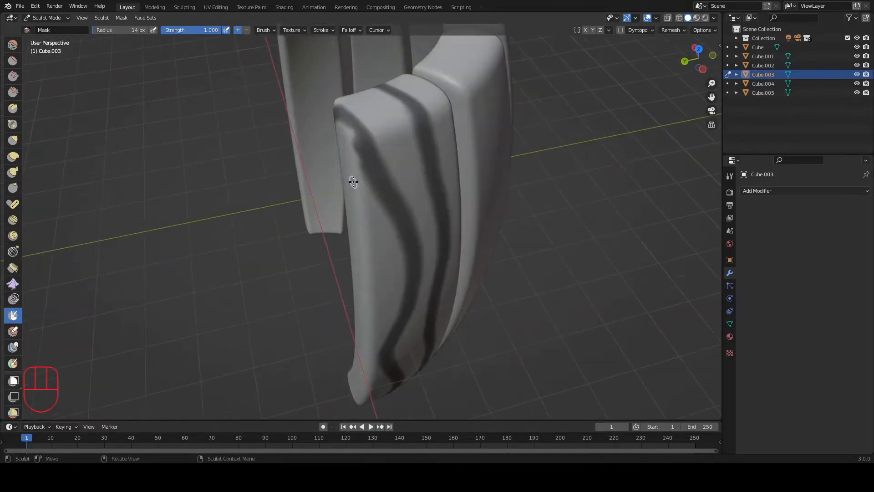
alt+shift+middle_drag(363, 164, 380, 183)
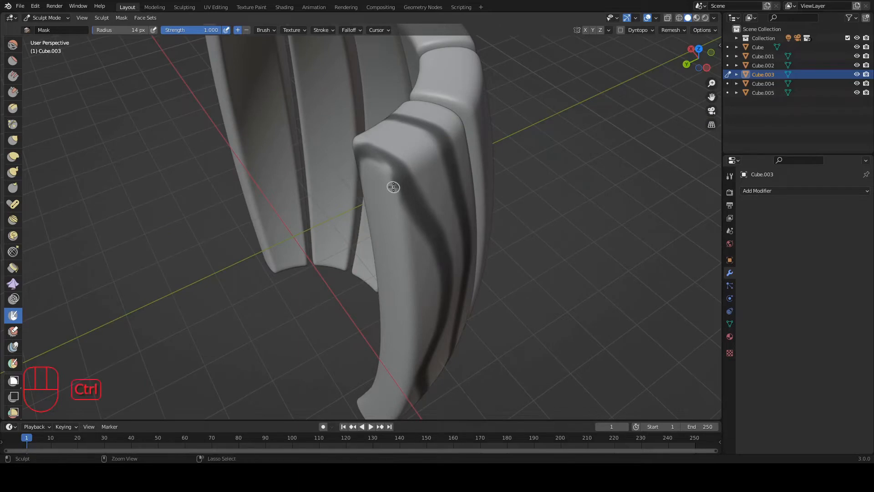
ctrl+drag(388, 177, 401, 208)
alt+middle_drag(392, 208, 377, 212)
scroll(376, 211, down, 3)
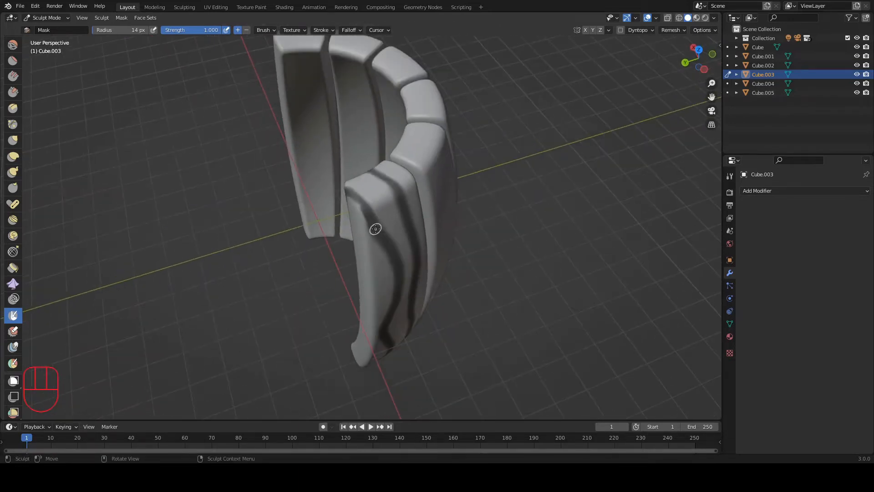
mouse_move(371, 229)
mouse_down()
mouse_move(371, 220)
mouse_move(378, 231)
mouse_up()
- Return to Object Mode, select the next unmasked plank and switch it to Sculpt Mode
mouse_move(378, 232)
alt+middle_down()
mouse_move(364, 236)
mouse_move(402, 209)
mouse_move(363, 205)
alt+middle_up()
key(1)
click(387, 170)
key(grave)
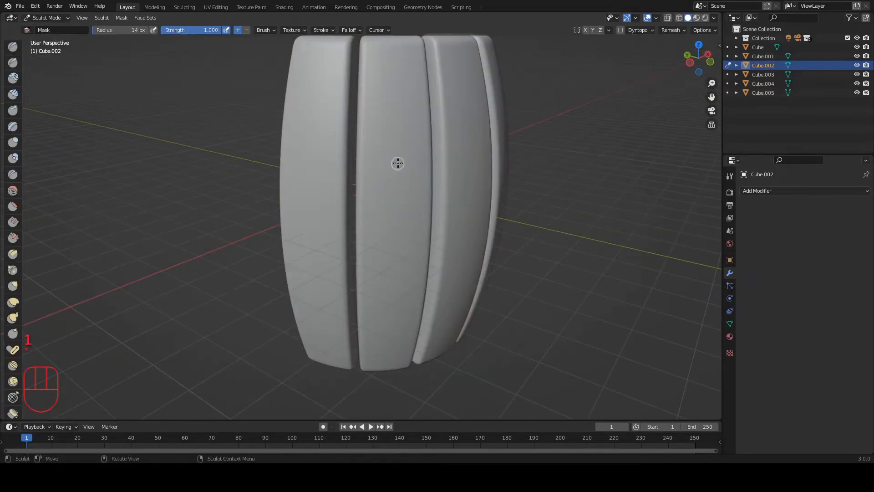
alt+shift+middle_drag(400, 92, 389, 130)
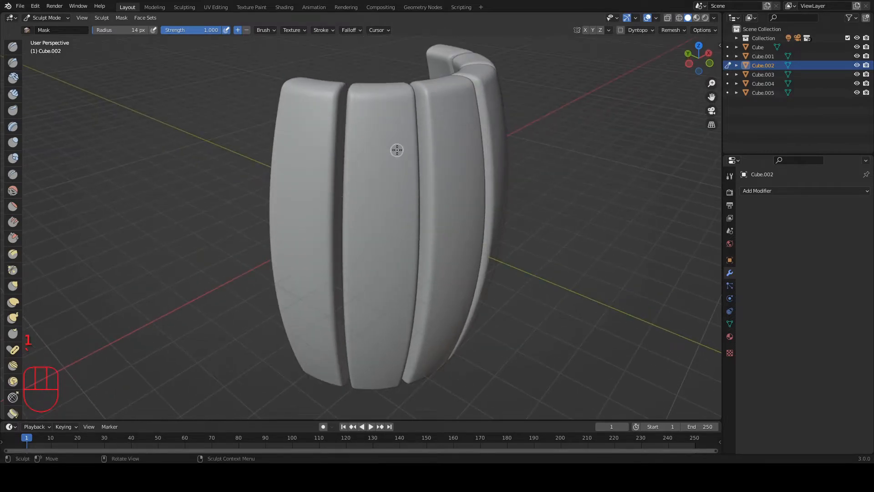
- Mask a knot at the side edge and two wavy lengthwise stripes on the outer face of plank Cube.002
alt+middle_drag(384, 197, 374, 176)
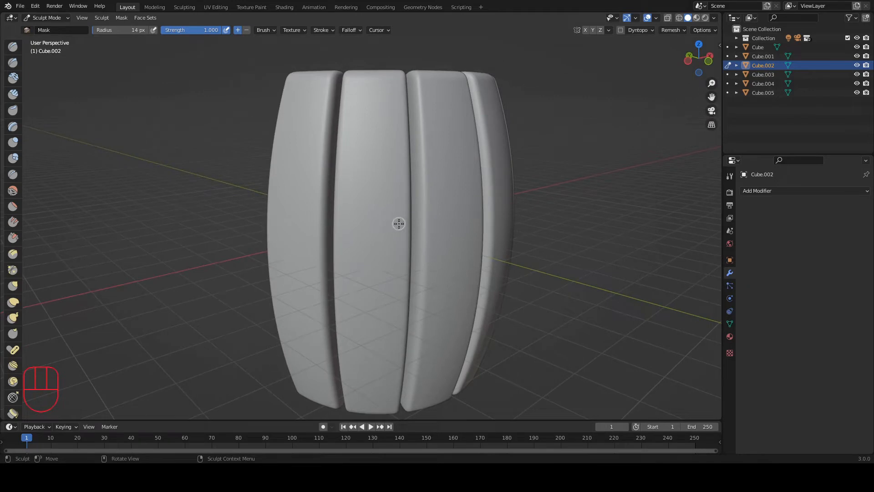
mouse_move(401, 222)
mouse_down()
mouse_move(394, 199)
mouse_move(381, 223)
mouse_move(410, 281)
mouse_up()
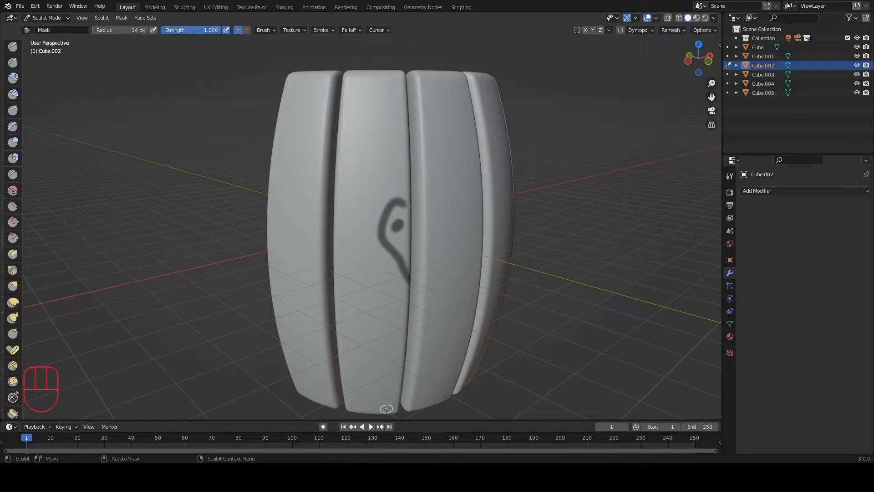
mouse_move(387, 408)
mouse_down()
mouse_move(362, 218)
mouse_move(398, 138)
mouse_move(403, 74)
mouse_move(376, 97)
mouse_move(353, 160)
mouse_move(342, 241)
mouse_move(368, 412)
mouse_up()
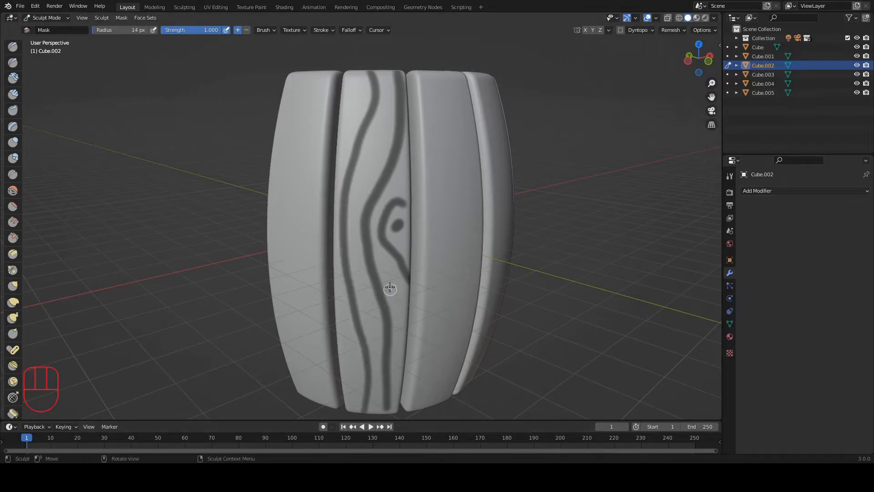
drag(395, 201, 413, 218)
- Extend the mask stripes of plank Cube.002 across both its lower and upper ends
mouse_move(412, 218)
alt+middle_down()
mouse_move(432, 282)
mouse_move(415, 257)
mouse_move(428, 222)
alt+middle_up()
alt+middle_drag(396, 329, 397, 283)
drag(399, 229, 398, 289)
drag(368, 240, 366, 286)
mouse_move(359, 303)
alt+middle_down()
mouse_move(377, 244)
mouse_move(380, 126)
mouse_move(390, 209)
alt+middle_up()
drag(379, 285, 363, 232)
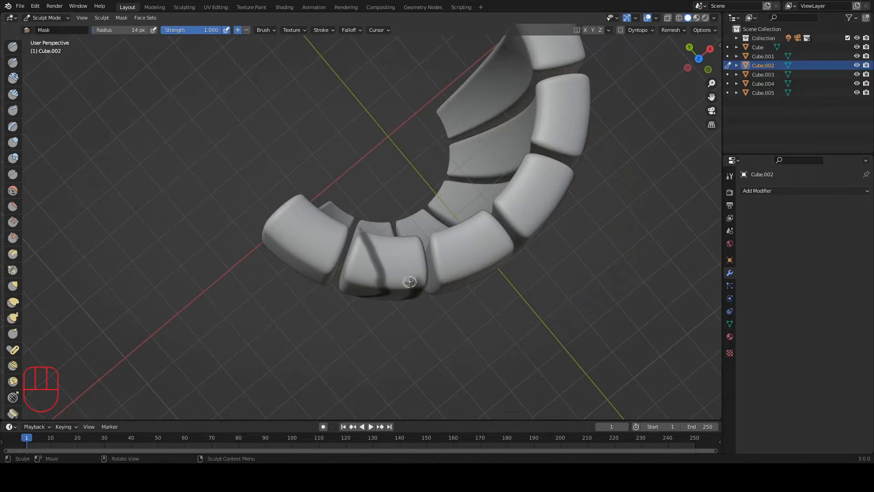
drag(415, 288, 403, 207)
- Switch sculpting to the next unmasked plank and paint wavy mask stripes down its outer face and over its ends
mouse_move(435, 275)
alt+shift+middle_down()
mouse_move(433, 175)
mouse_move(361, 234)
mouse_move(326, 185)
mouse_move(375, 184)
mouse_move(377, 265)
alt+shift+middle_up()
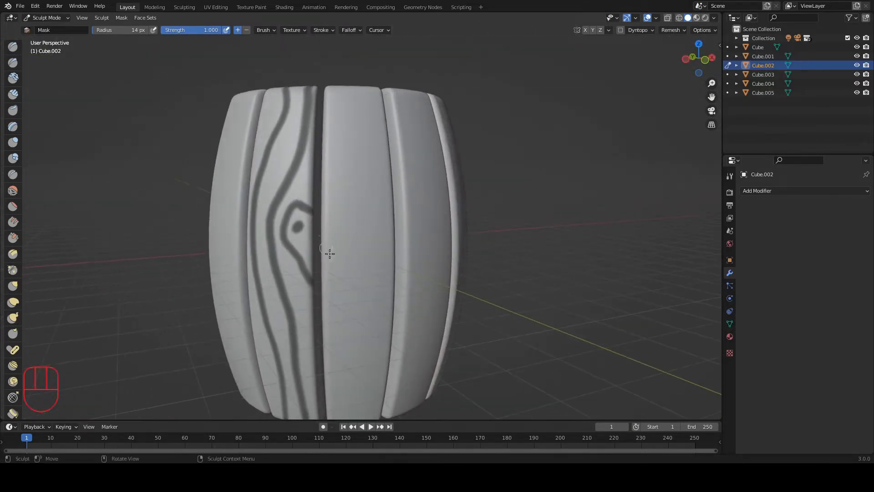
key(alt+q)
mouse_move(333, 88)
mouse_down()
mouse_move(351, 190)
mouse_move(355, 414)
mouse_up()
alt+middle_drag(355, 364, 364, 273)
drag(369, 51, 375, 392)
alt+middle_drag(364, 121, 353, 218)
alt+middle_drag(354, 282, 359, 136)
drag(358, 255, 363, 211)
- Paint wavy lengthwise mask stripes with a knot at the side edge on plank Cube, continuing them over its ends
mouse_move(401, 41)
mouse_down()
mouse_move(390, 79)
mouse_move(387, 380)
mouse_up()
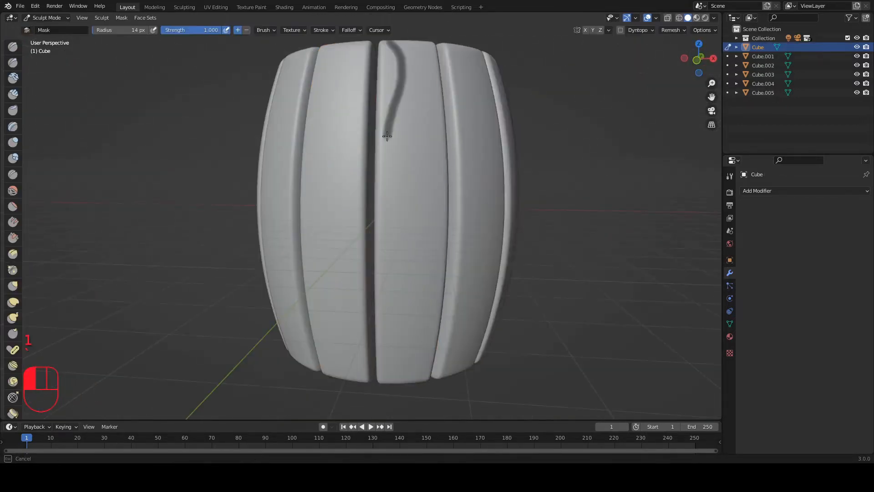
drag(421, 41, 400, 380)
drag(430, 123, 425, 150)
mouse_move(465, 173)
alt+middle_down()
mouse_move(408, 232)
mouse_move(419, 328)
alt+middle_up()
drag(410, 214, 428, 250)
alt+middle_drag(419, 255, 408, 114)
- Switch sculpting to plank Cube.005 and paint wavy mask stripes along its outer face and over its ends
key(alt+q)
drag(380, 87, 405, 410)
mouse_move(423, 205)
alt+middle_down()
mouse_move(383, 195)
mouse_move(395, 191)
alt+middle_up()
drag(381, 91, 392, 380)
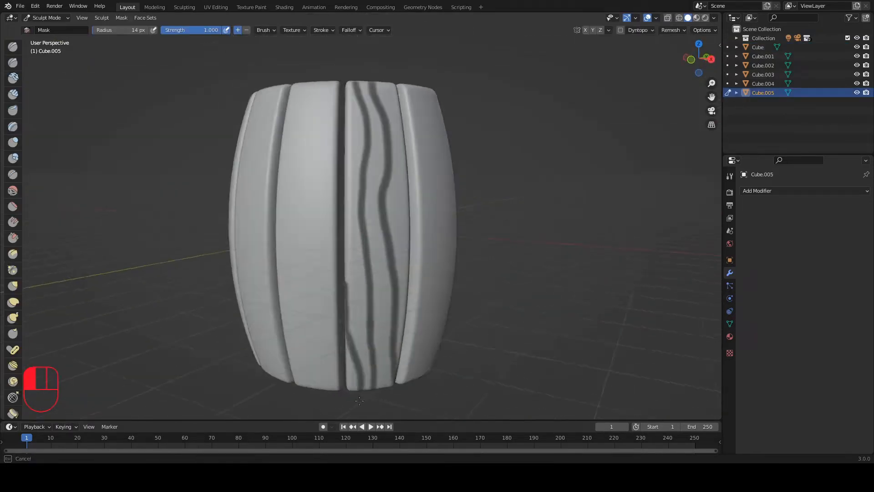
mouse_move(353, 123)
alt+middle_down()
mouse_move(345, 192)
mouse_move(401, 186)
alt+middle_up()
drag(351, 137, 340, 275)
alt+middle_drag(408, 191, 387, 105)
- Switch to the last unmasked end plank, Cube.004, and paint two lengthwise mask stripes down its outer face
key(alt+1)
key(1)
key(grave)
mouse_move(375, 101)
mouse_down()
mouse_move(380, 313)
mouse_move(363, 382)
mouse_up()
middle_drag(405, 205, 398, 121)
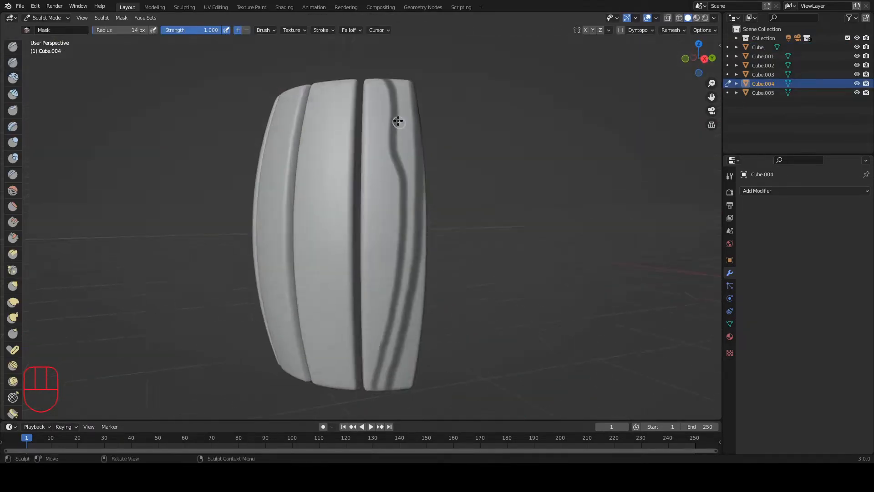
- Undo the last mask stroke on plank Cube.004 and repaint its lengthwise stripes
key(ctrl+z)
mouse_move(384, 386)
mouse_down()
mouse_move(400, 336)
mouse_move(415, 171)
mouse_up()
mouse_move(355, 140)
mouse_down()
mouse_move(369, 170)
mouse_move(355, 349)
mouse_up()
middle_drag(380, 54, 374, 100)
mouse_move(378, 191)
middle_down()
mouse_move(374, 109)
mouse_move(390, 201)
middle_up()
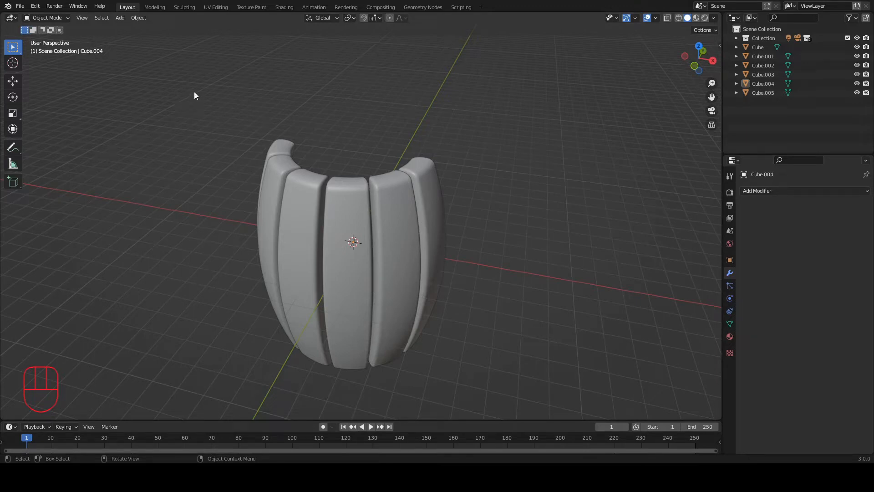
- Select all six masked planks in Object Mode and join them into one object
drag(194, 91, 522, 271)
right_click(413, 221)
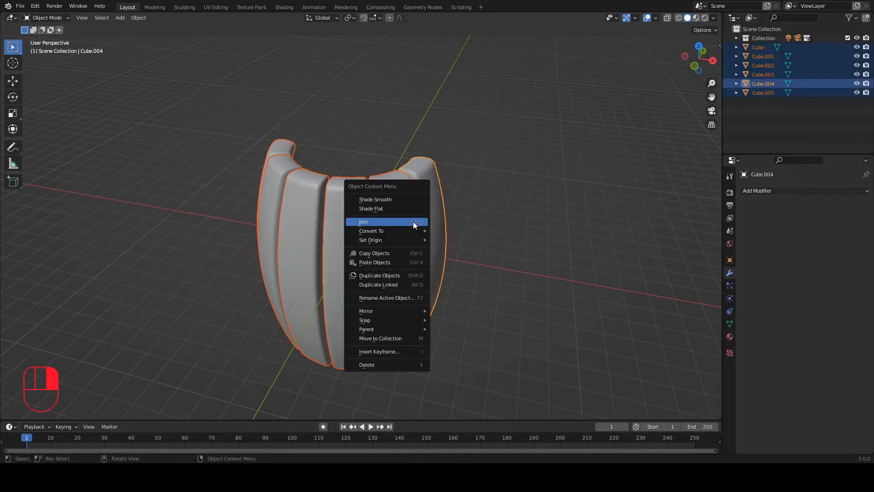
click(413, 221)
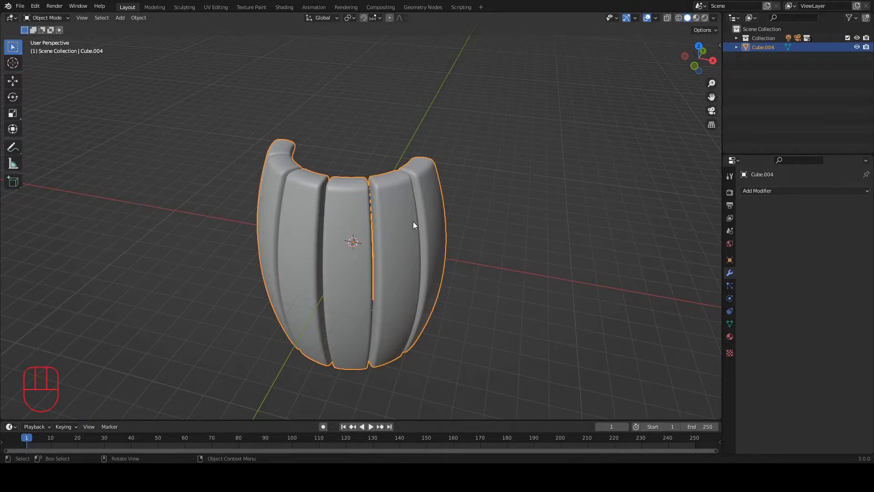
- Switch the joined planks to Sculpt Mode and invert the mask so only the grain stripes are editable
key(period)
key(ctrl)
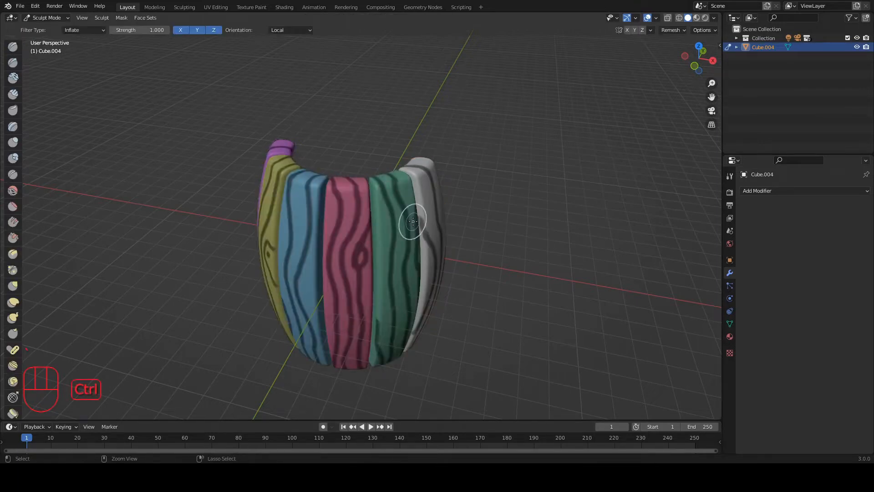
key(ctrl+i)
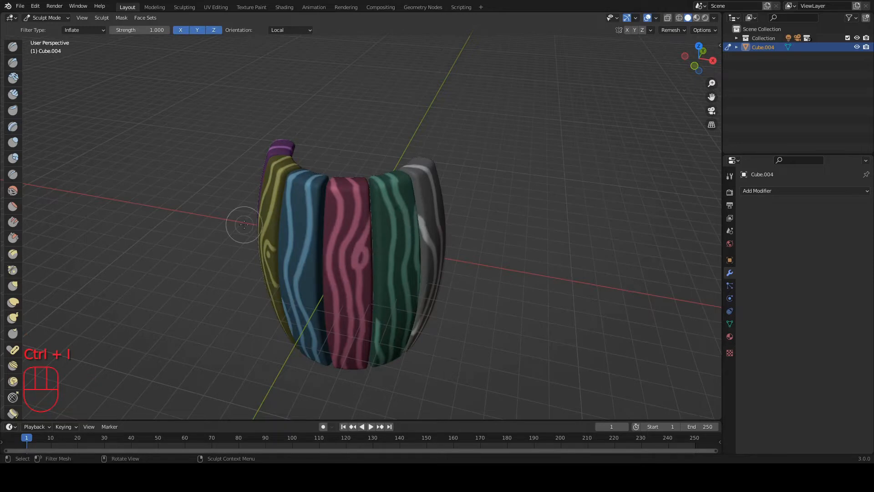
- Apply the Mesh Filter with type Inflate at strength 1.000 to sink the unmasked stripes into wood-grain grooves
scroll(12, 335, down, 10)
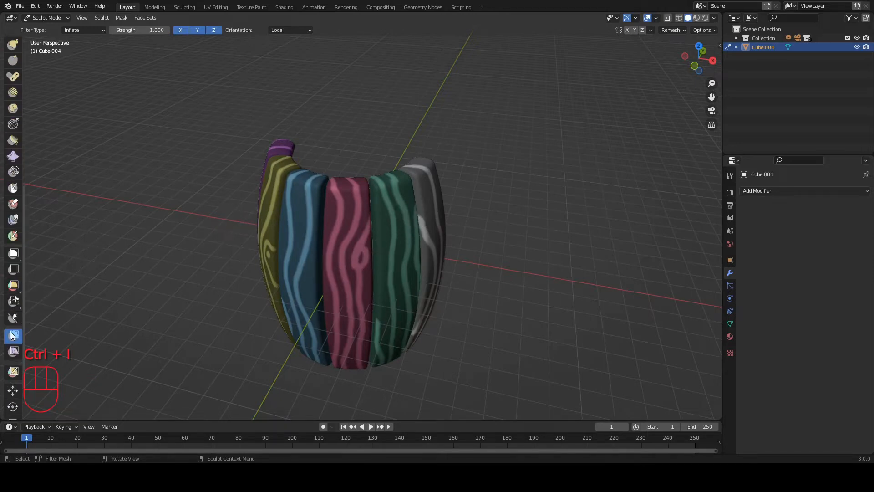
scroll(13, 336, down, 2)
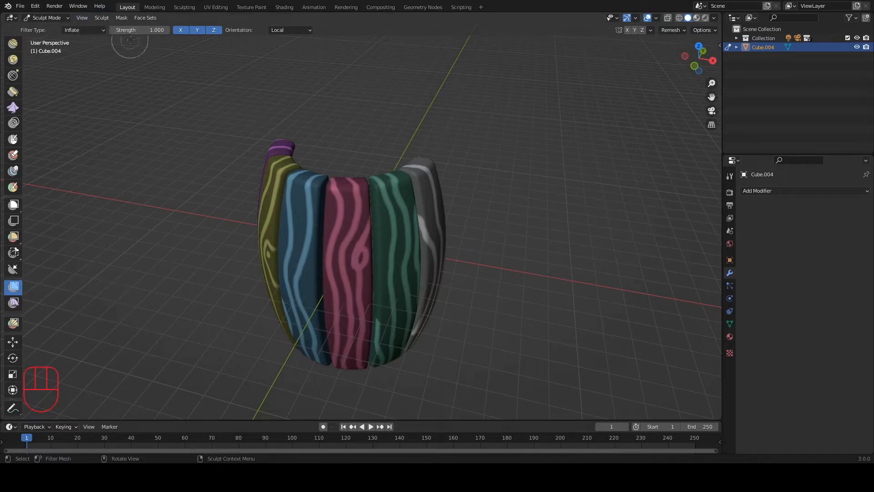
alt+shift+drag(385, 121, 402, 104)
scroll(364, 121, up, 3)
scroll(402, 107, up, 2)
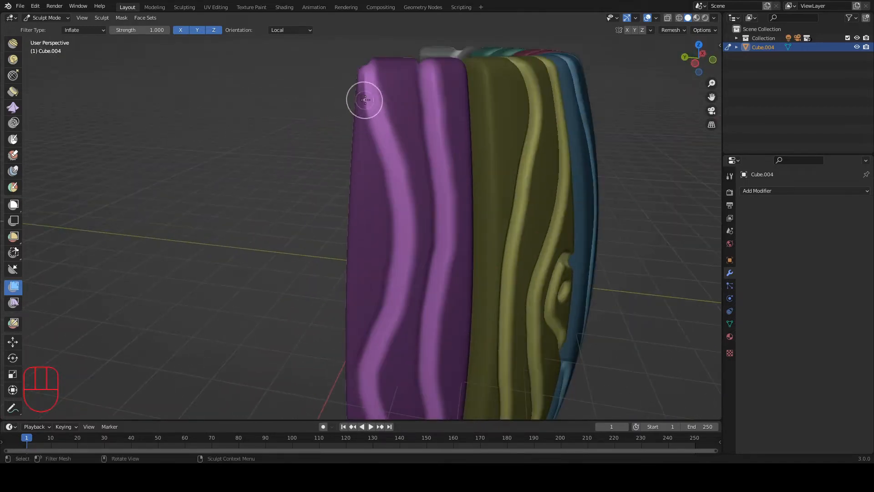
alt+drag(297, 87, 277, 103)
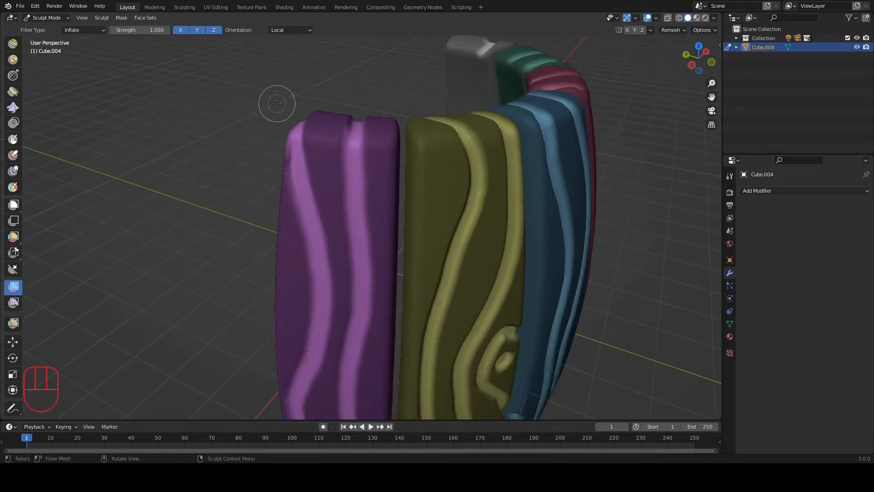
- Find the Clear Mask command by searching and clear the mask from the joined planks
key(F3)
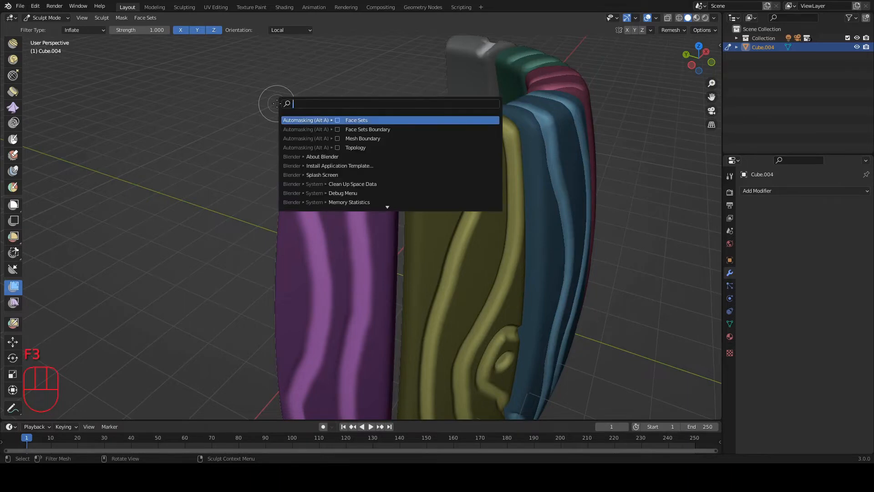
text(cle)
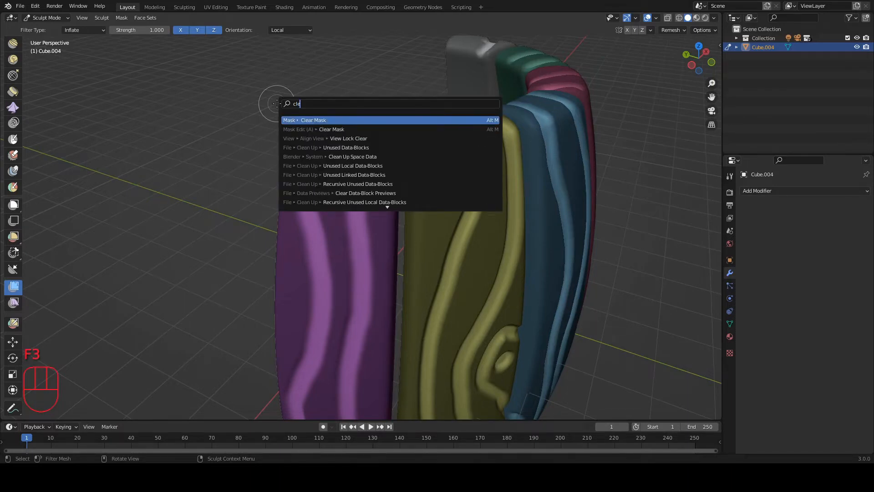
key(Return)
alt+middle_drag(271, 102, 296, 70)
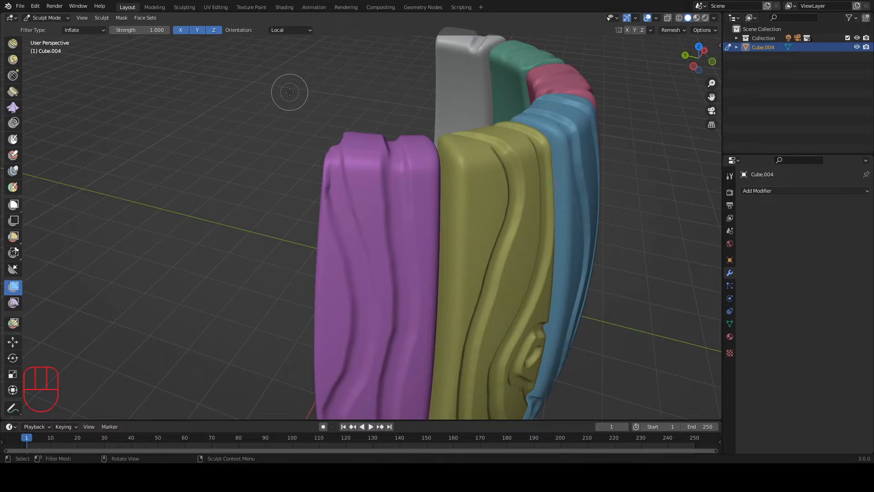
- Smooth the rough, pinched grain at the upper side corner of the purple end plank
key(g)
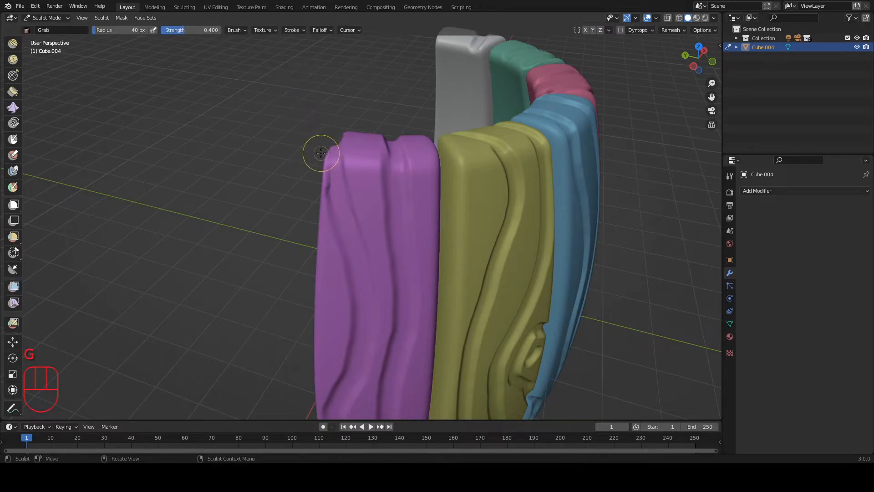
key(shift)
alt+shift+middle_drag(276, 170, 310, 154)
scroll(309, 153, up, 2)
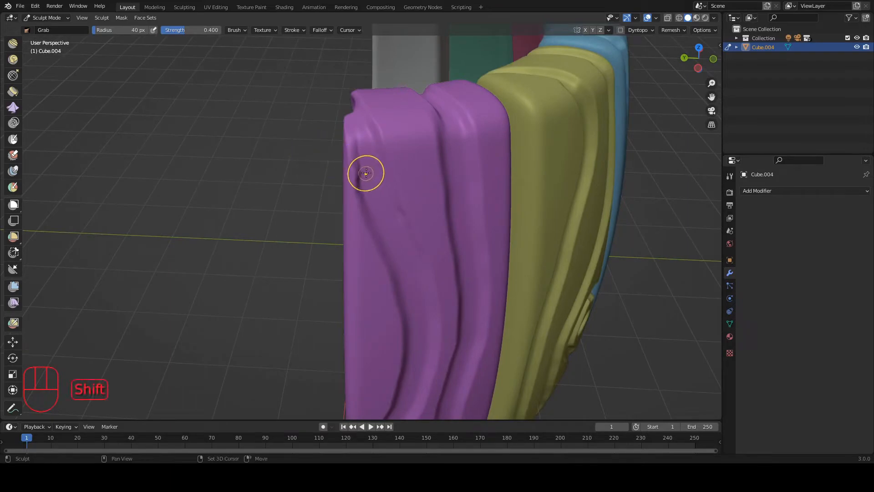
shift+drag(363, 172, 353, 120)
shift+drag(372, 183, 370, 166)
mouse_move(364, 136)
alt+middle_down()
mouse_move(428, 143)
mouse_move(364, 175)
mouse_move(309, 129)
mouse_move(226, 144)
alt+middle_up()
mouse_move(296, 154)
alt+middle_down()
mouse_move(321, 191)
mouse_move(316, 229)
mouse_move(318, 179)
alt+middle_up()
mouse_move(354, 123)
shift+mouse_down()
mouse_move(279, 139)
mouse_move(284, 119)
mouse_move(301, 155)
shift+mouse_up()
alt+middle_drag(306, 175, 295, 150)
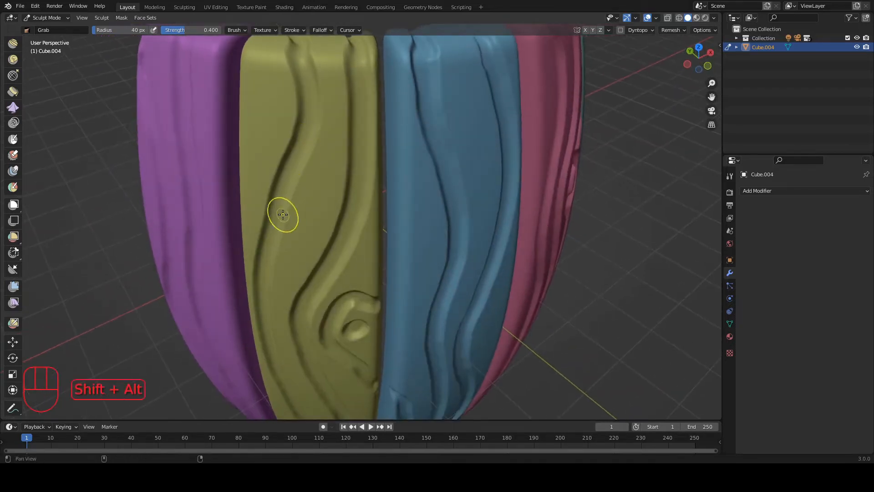
- Carve the missing grain grooves across the purple end plank's lower end with the inverted Inflate/Deflate brush, radius 40 px, strength 0.500
mouse_move(283, 214)
alt+shift+middle_down()
mouse_move(294, 109)
mouse_move(318, 182)
alt+shift+middle_up()
mouse_move(291, 196)
alt+shift+middle_down()
mouse_move(280, 213)
mouse_move(371, 127)
mouse_move(371, 111)
alt+shift+middle_up()
alt+middle_drag(322, 255, 330, 107)
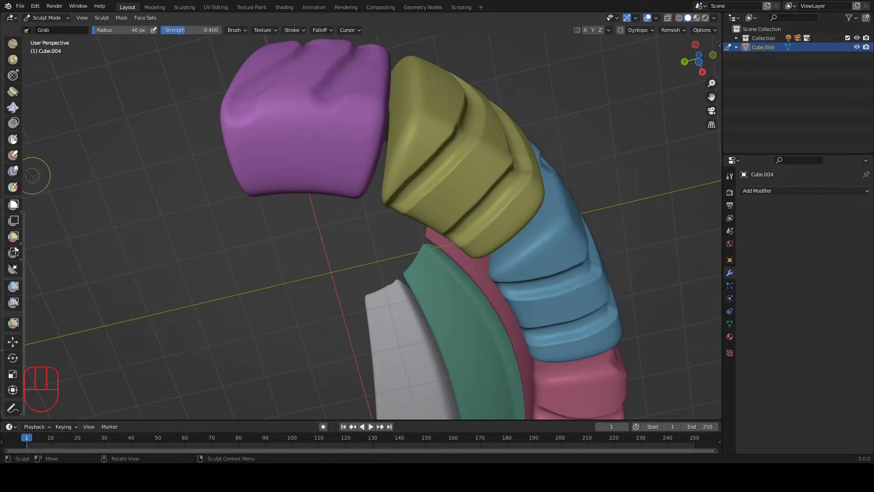
scroll(17, 187, up, 8)
click(6, 143)
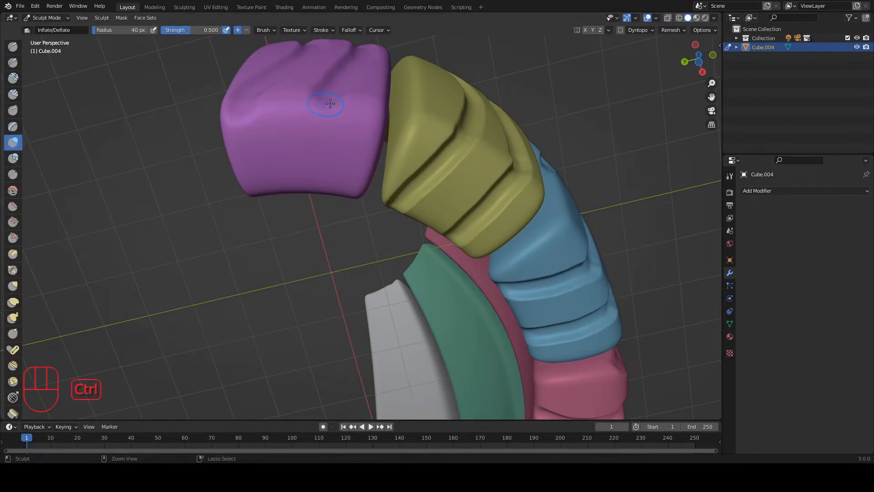
ctrl+drag(324, 101, 293, 176)
ctrl+drag(239, 104, 226, 164)
ctrl+drag(237, 129, 237, 130)
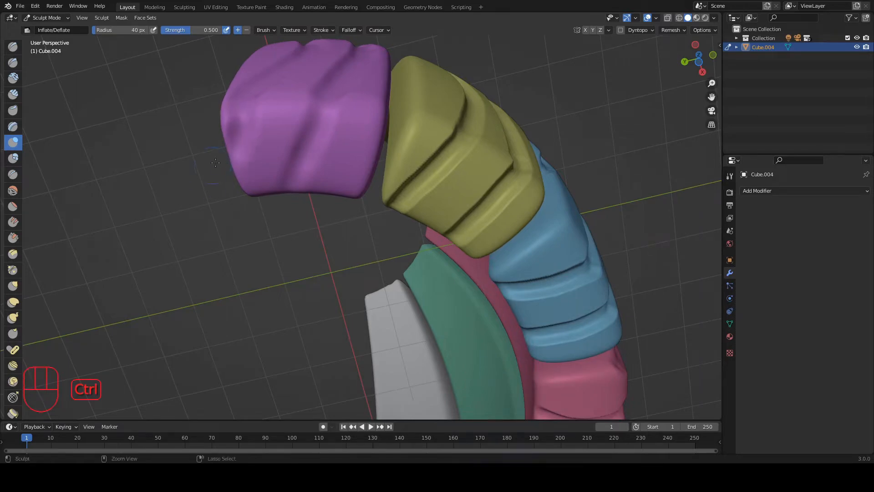
- Smooth the sharp grain creases at the lower ends of the yellow and green planks
middle_drag(238, 129, 312, 133)
key(shift)
shift+drag(363, 211, 366, 247)
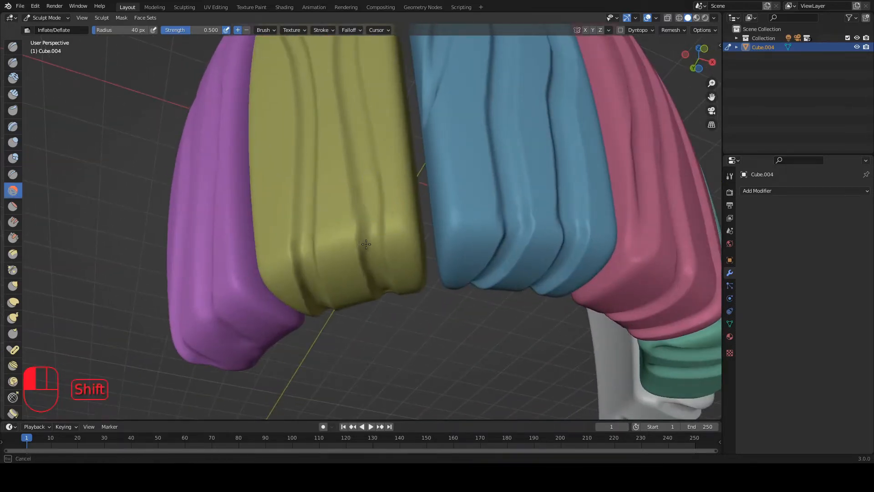
mouse_move(368, 153)
alt+middle_down()
mouse_move(375, 181)
mouse_move(333, 269)
alt+middle_up()
alt+middle_drag(387, 218, 351, 213)
scroll(378, 180, down, 3)
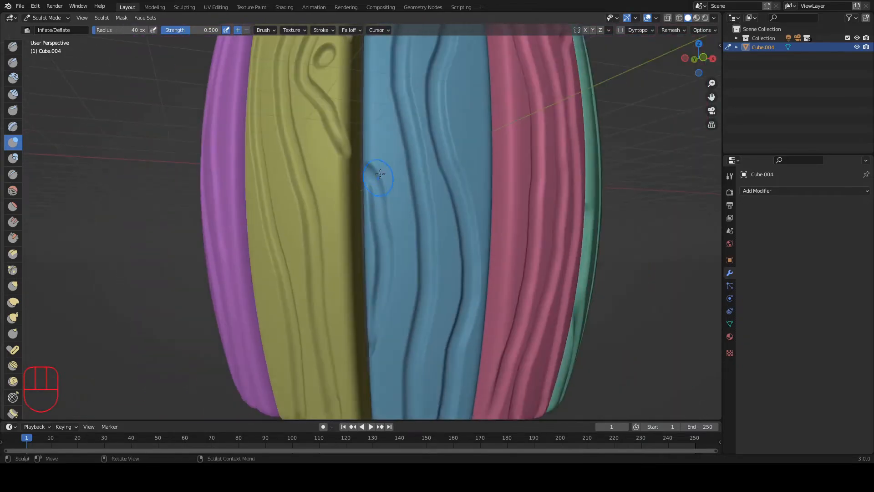
alt+shift+middle_drag(381, 177, 390, 205)
alt+shift+middle_drag(390, 152, 379, 255)
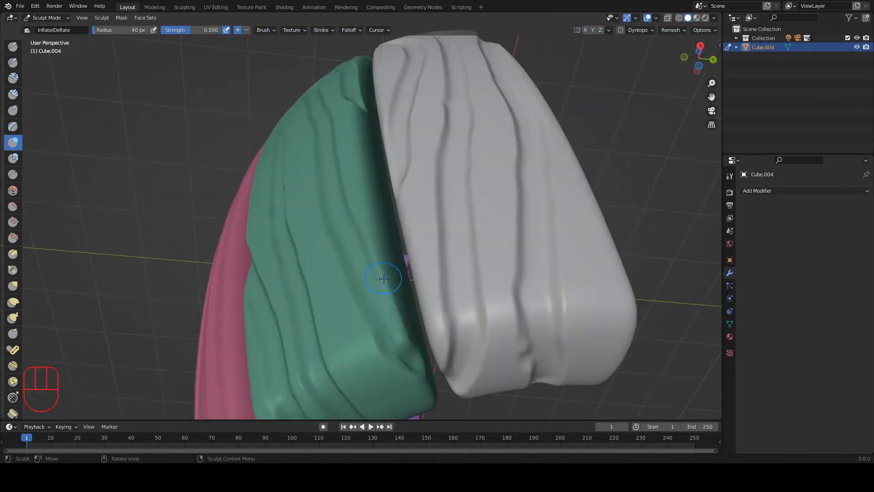
shift+drag(411, 367, 400, 361)
mouse_move(357, 175)
alt+middle_down()
mouse_move(369, 323)
mouse_move(357, 318)
alt+middle_up()
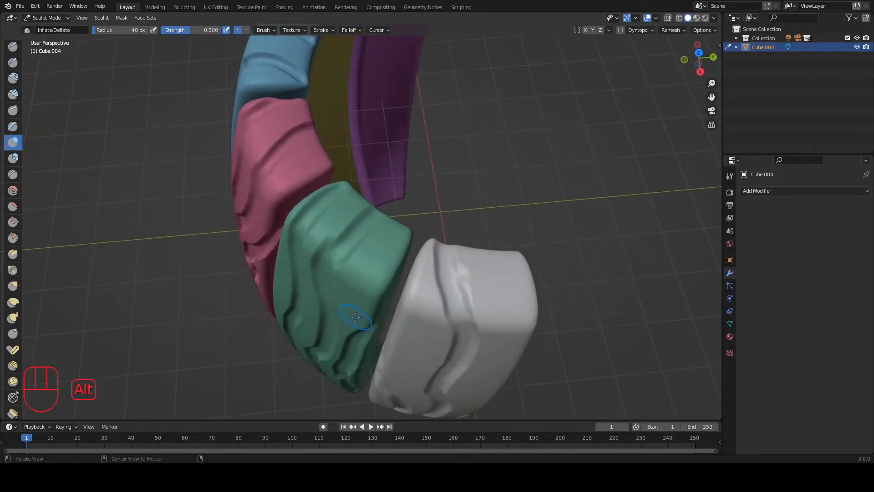
alt+shift+middle_drag(428, 301, 415, 187)
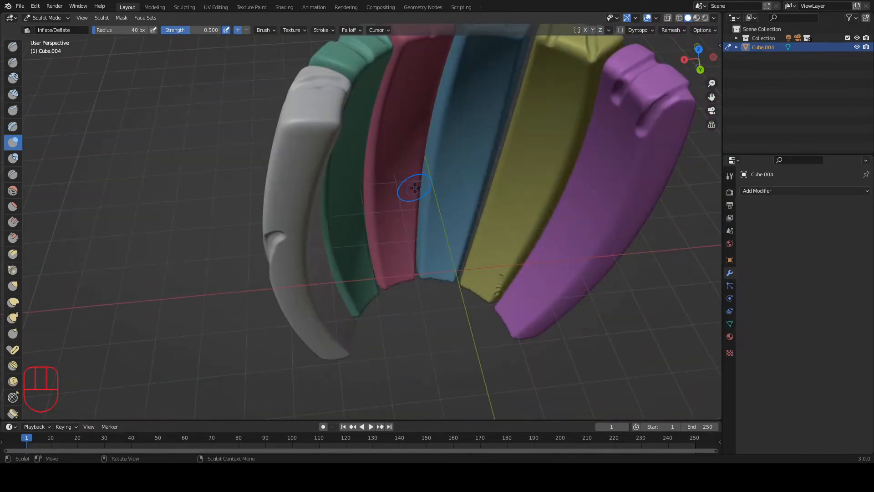
- Return to Object Mode and add a Decimate modifier to the joined half of planks
key(1)
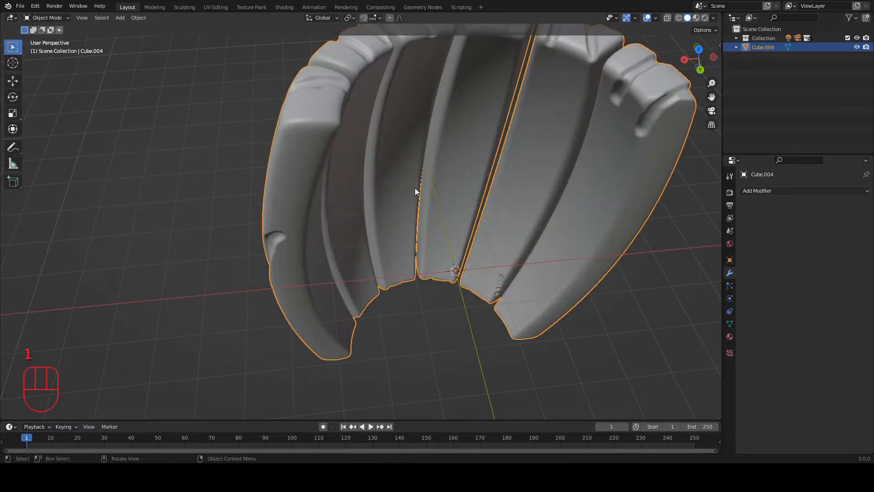
click(698, 49)
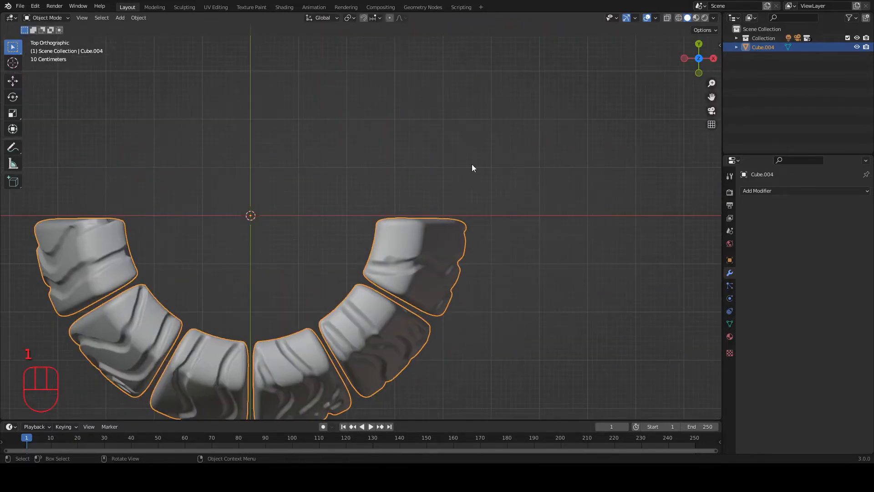
alt+middle_drag(496, 165, 461, 144)
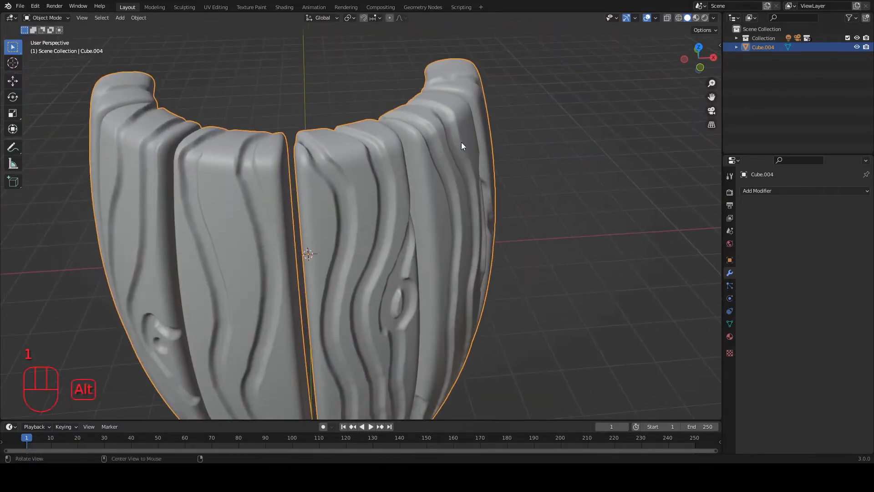
click(790, 190)
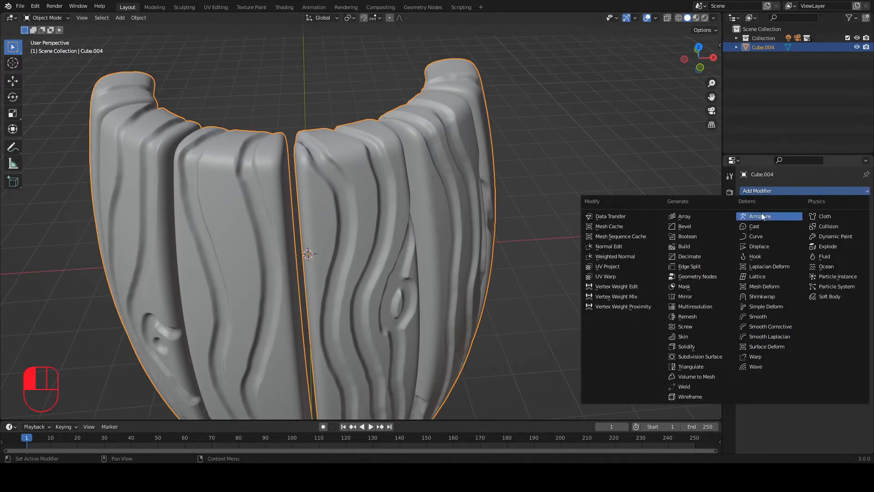
click(710, 255)
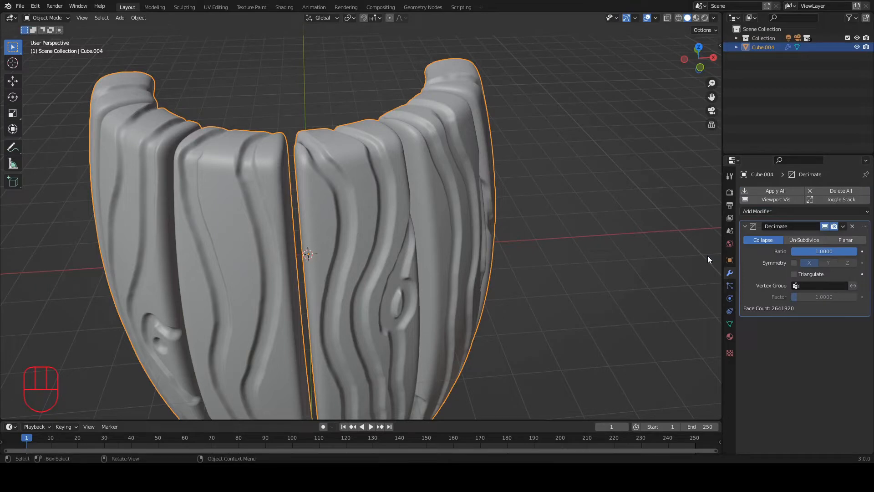
- Set the Decimate modifier to Un-Subdivide with 3 iterations and apply it to the planks
click(802, 239)
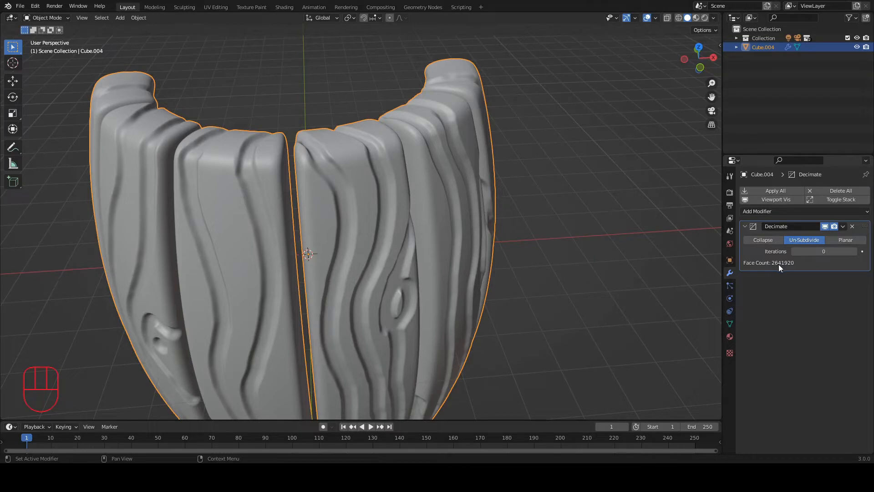
click(834, 250)
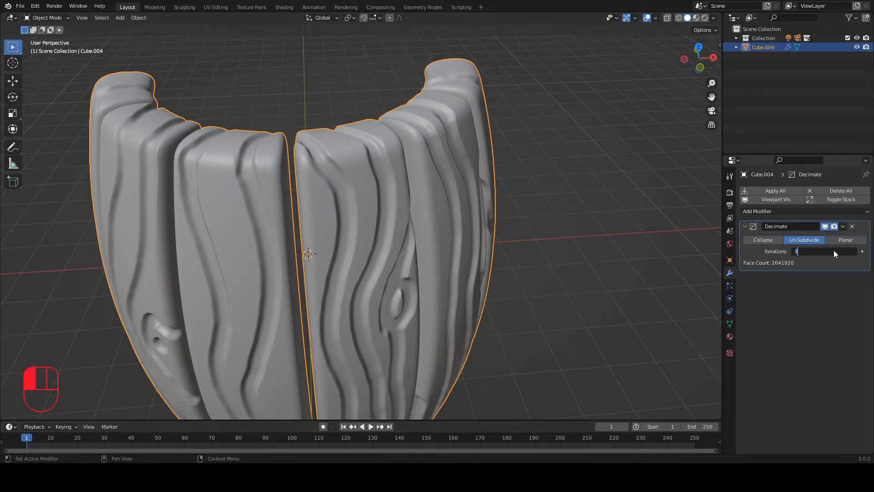
text(3)
key(Return)
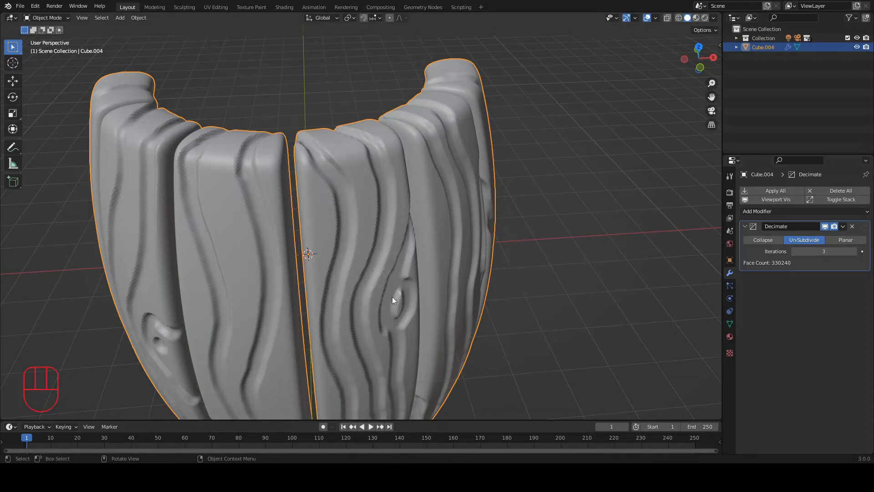
click(764, 191)
scroll(428, 172, down, 1)
alt+middle_drag(340, 221, 357, 199)
scroll(354, 199, up, 4)
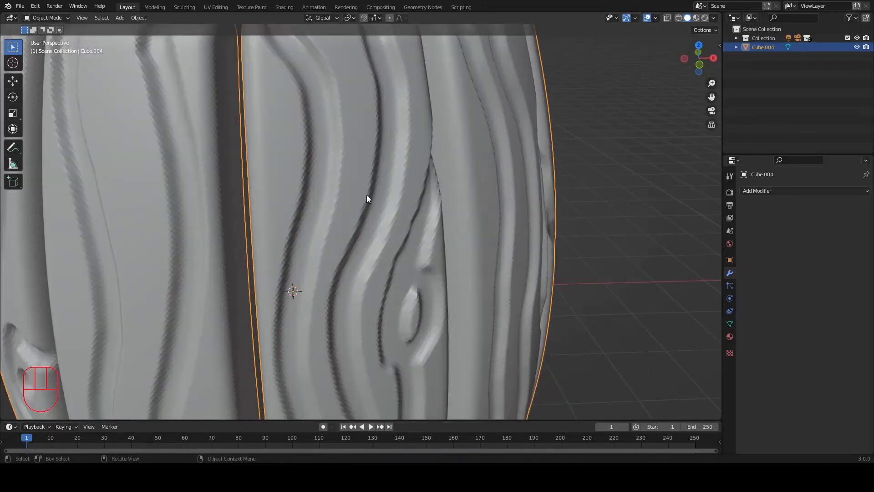
scroll(367, 198, down, 4)
- Duplicate the half barrel in place and rotate the copy 180° about Z from the top view to close the ring
alt+middle_drag(399, 175, 419, 225)
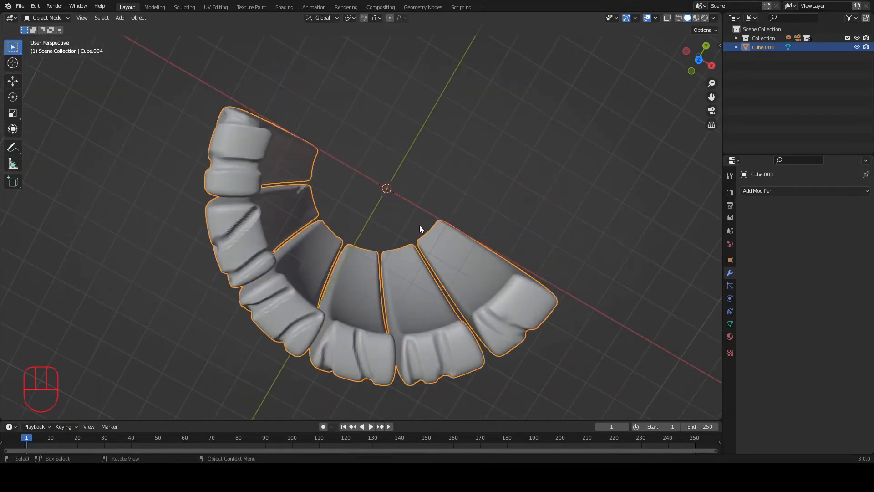
click(700, 60)
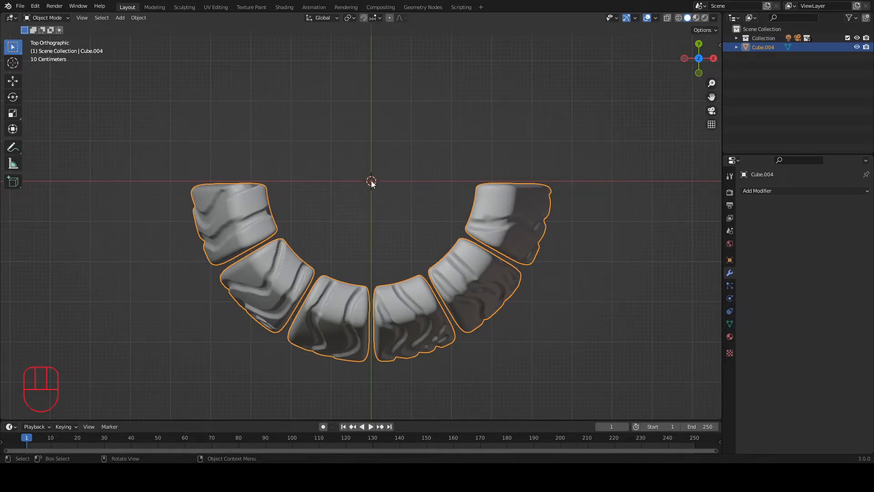
key(shift+d)
right_click(402, 213)
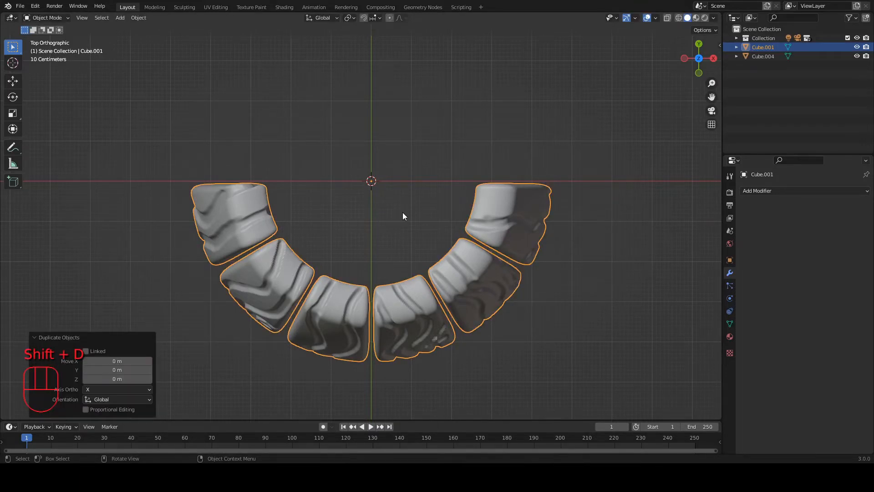
key(r)
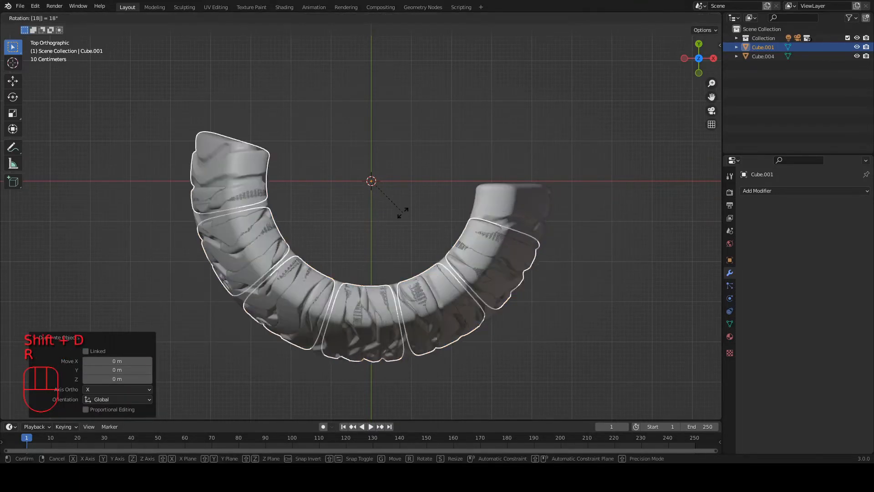
click(403, 213)
middle_drag(403, 213, 427, 221)
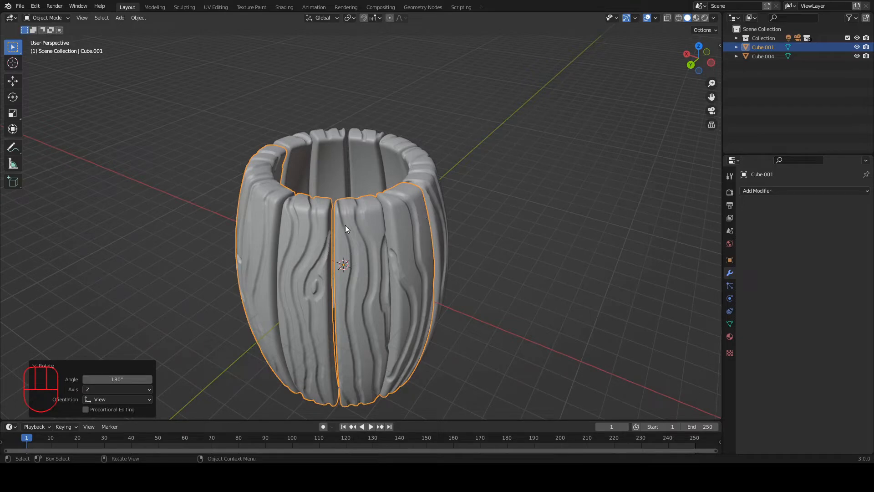
- Select both barrel halves and join them into one object
alt+middle_drag(343, 172, 373, 241)
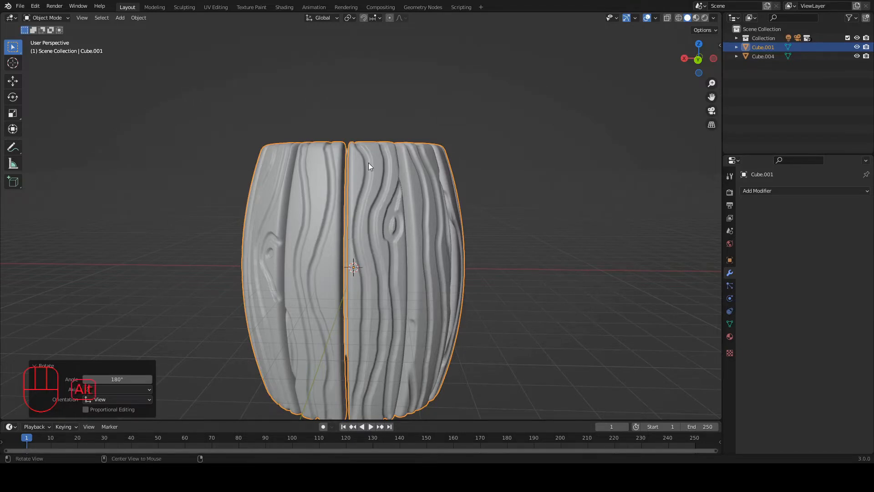
alt+middle_drag(368, 162, 363, 255)
shift+click(393, 173)
right_click(395, 201)
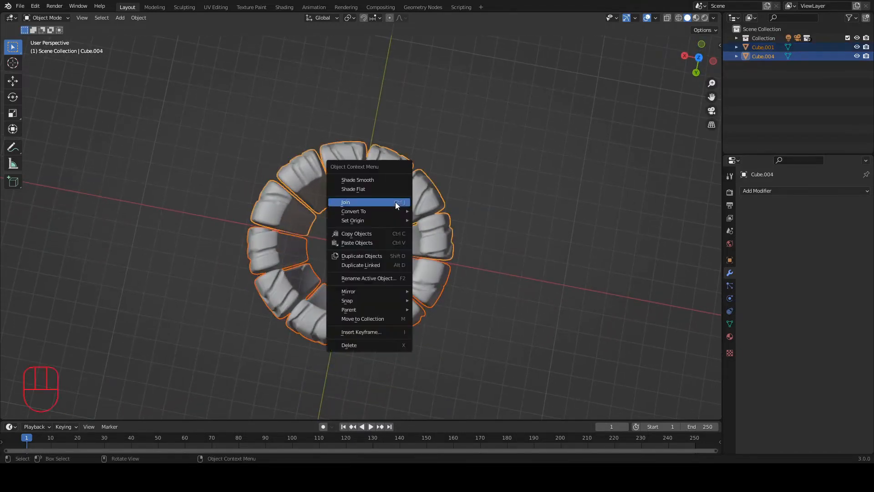
click(392, 203)
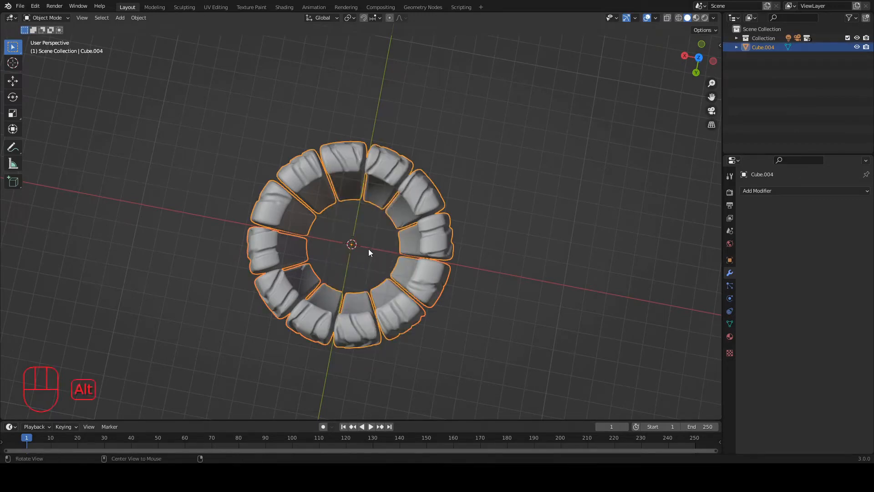
- Add a UV sphere at the barrel's centre and scale it uniformly by about 4.17 to nearly fill the barrel's width
alt+middle_drag(368, 248, 352, 214)
key(shift+a)
mouse_move(352, 214)
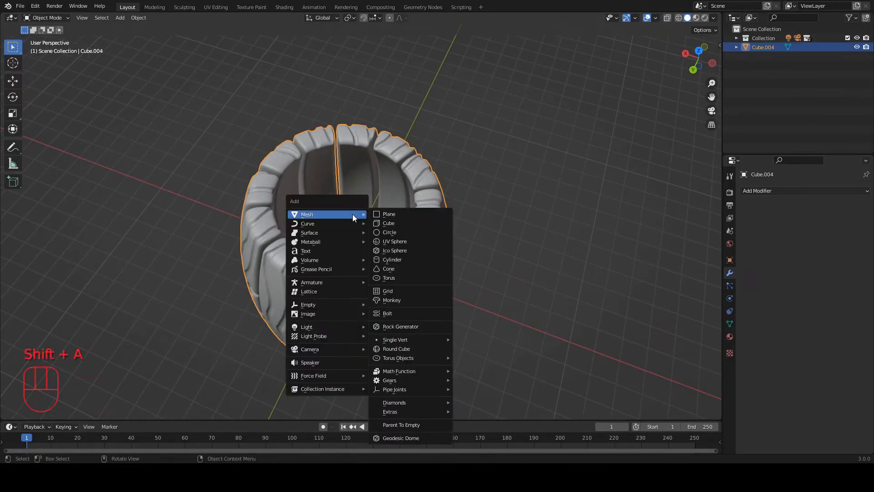
click(406, 241)
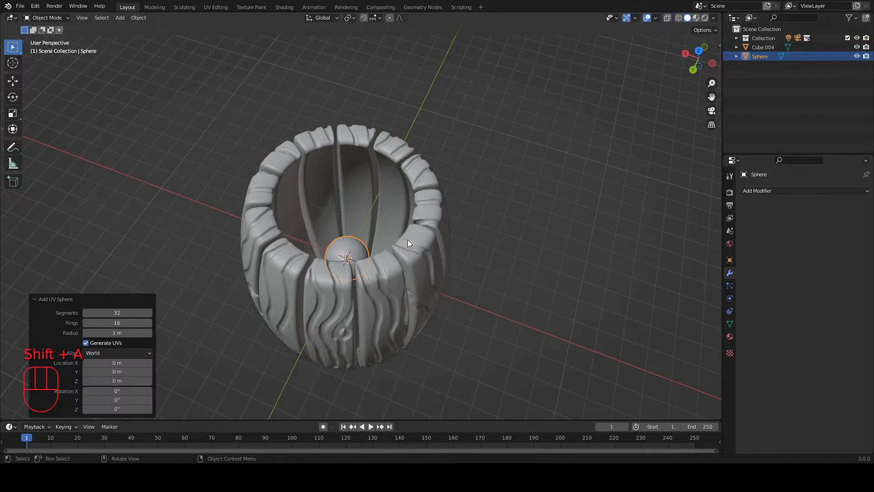
click(694, 72)
key(s)
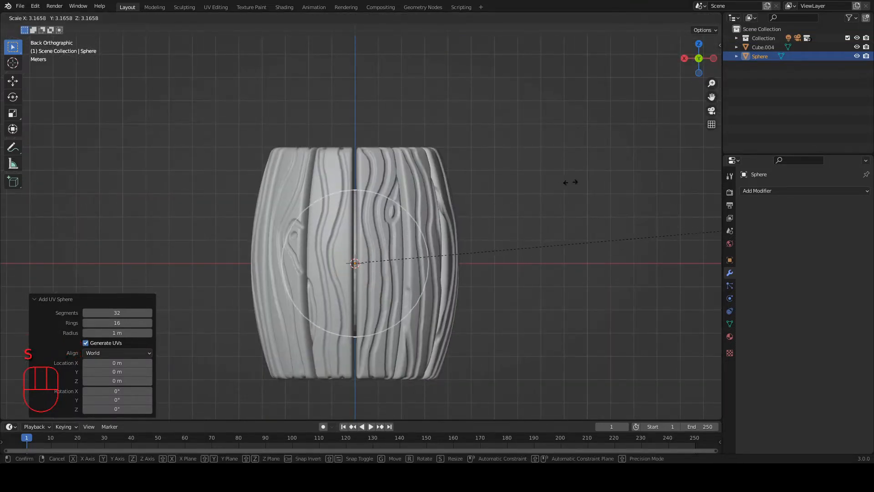
click(149, 222)
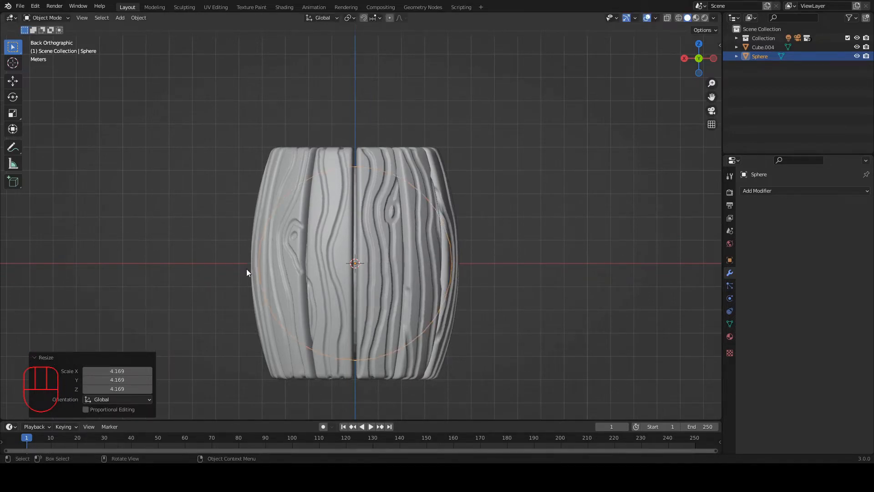
- Stretch the sphere along Z by about 1.91 so it follows the barrel's curve and extends beyond both ends
key(s)
key(z)
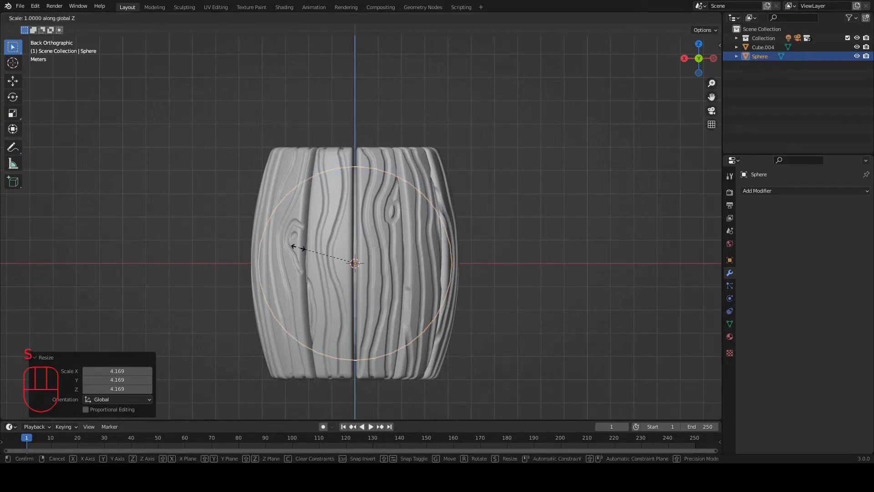
click(248, 230)
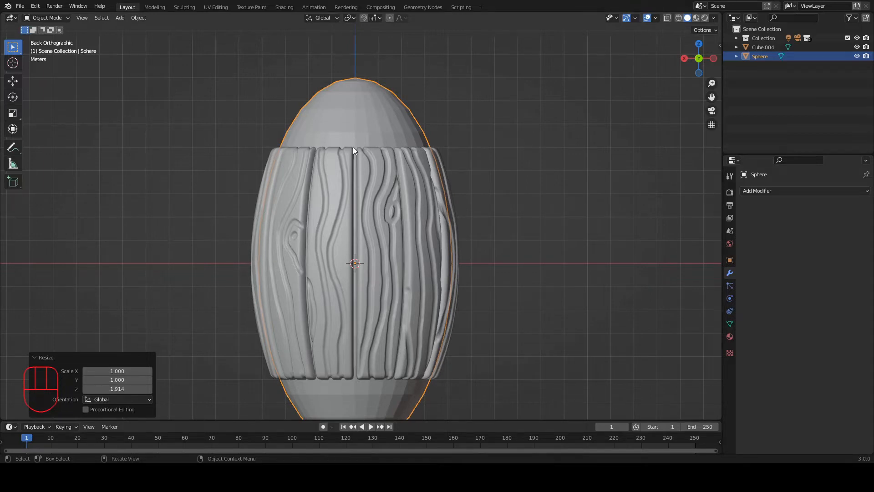
- In Edit Mode, delete the sphere's face rings just above and just below the barrel's ends
key(Tab)
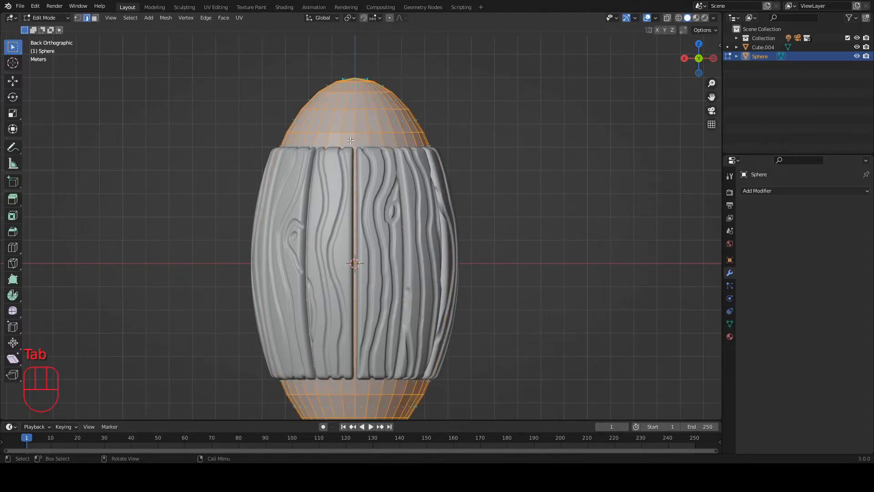
key(3)
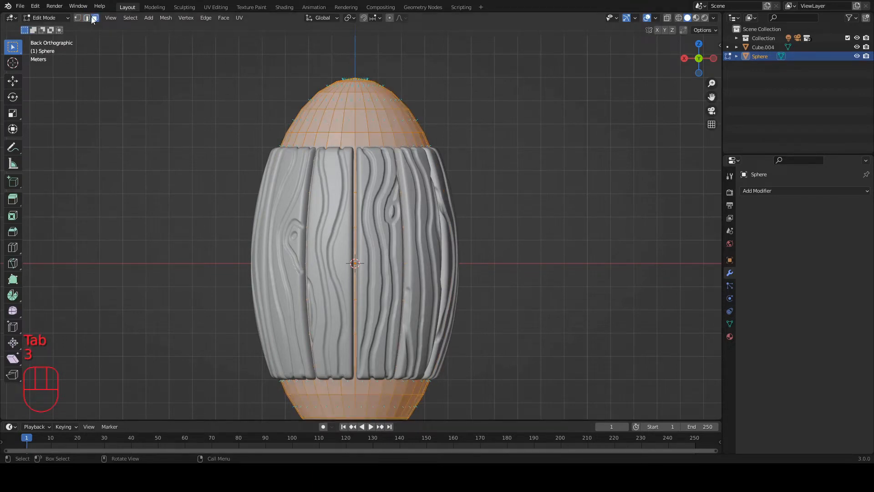
alt+click(355, 144)
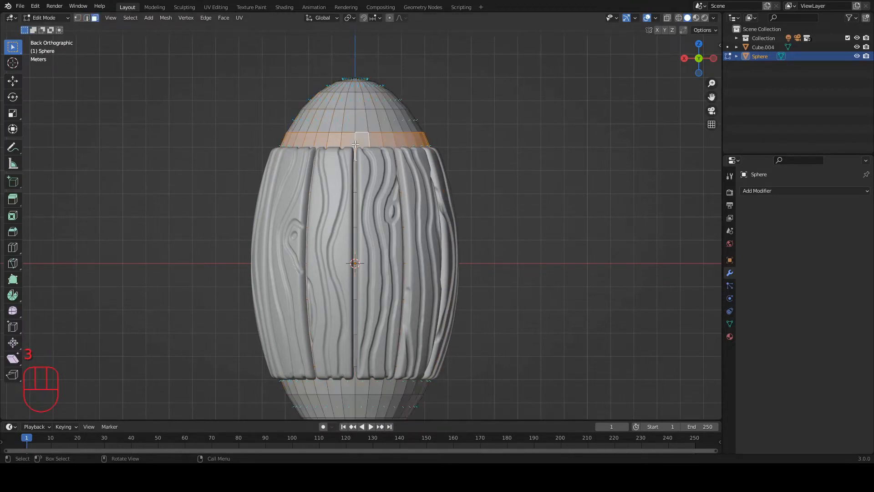
key(Delete)
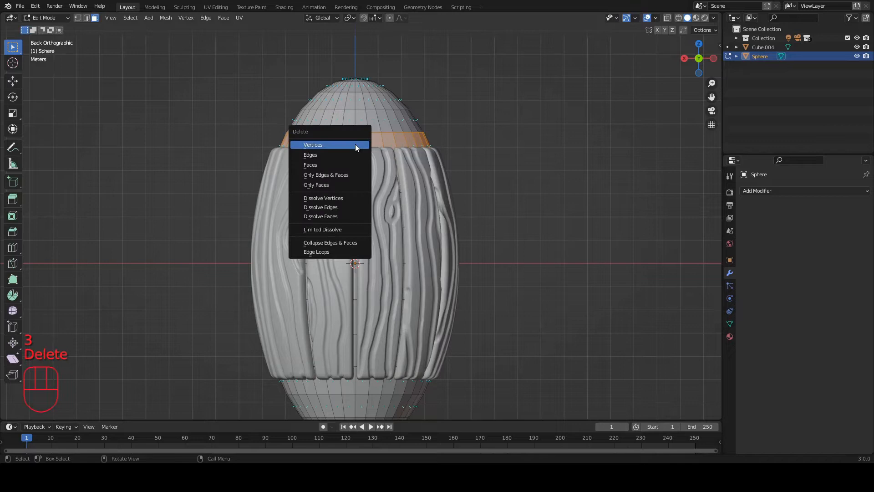
click(337, 160)
shift+middle_drag(340, 287, 332, 202)
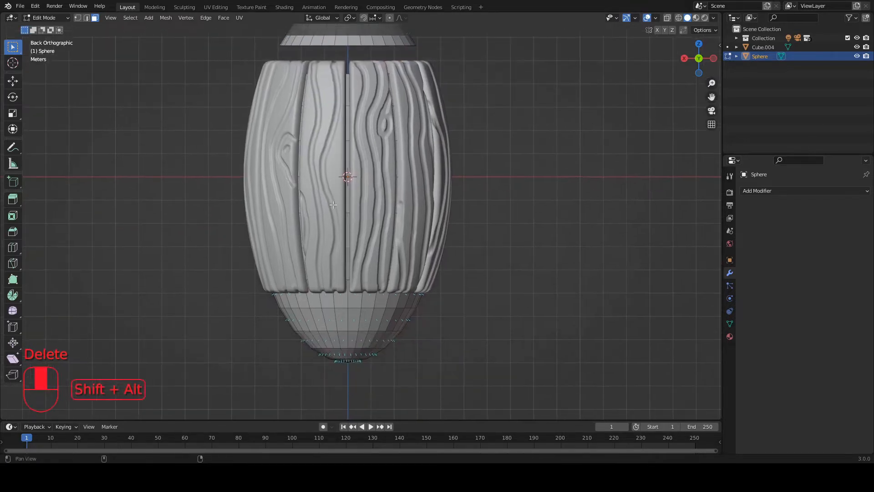
alt+click(361, 299)
key(Delete)
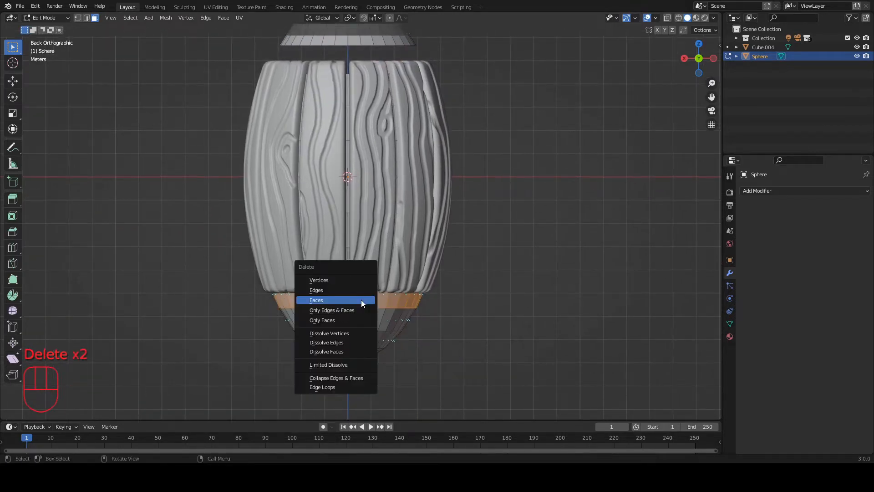
click(362, 299)
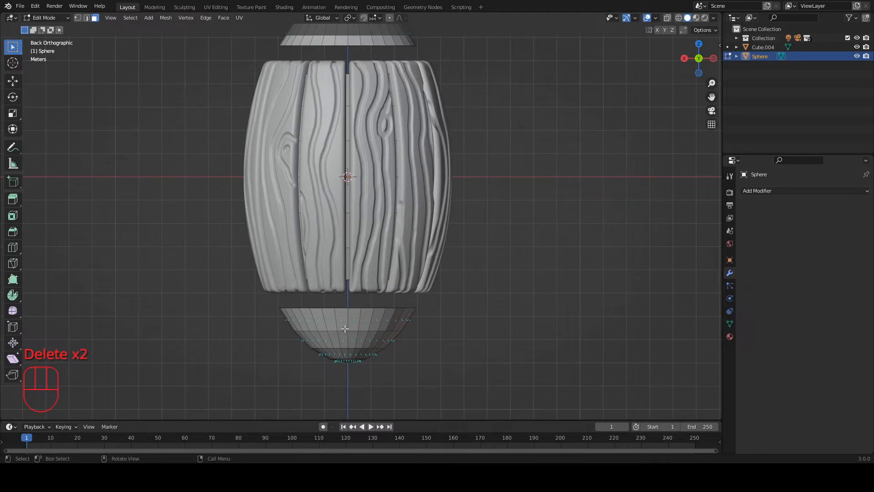
- Select the two detached sphere caps above and below the barrel as linked geometry and delete them
key(l)
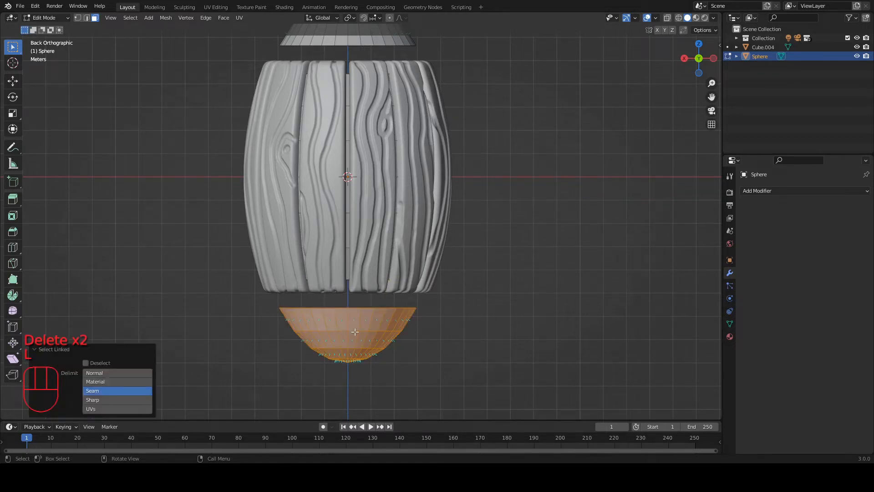
key(l)
key(Delete)
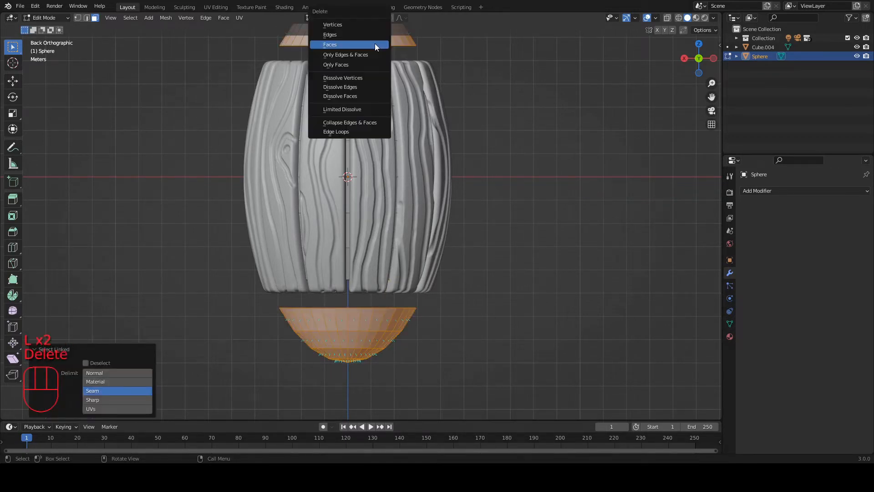
click(354, 23)
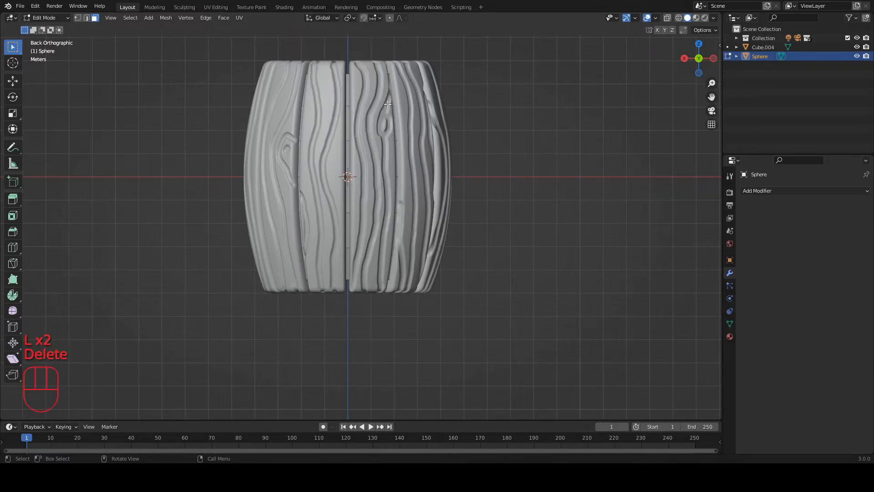
- Fill the upper open edge loop of the inner sphere with a face to form the barrel's lid
middle_drag(383, 77, 387, 124)
click(86, 18)
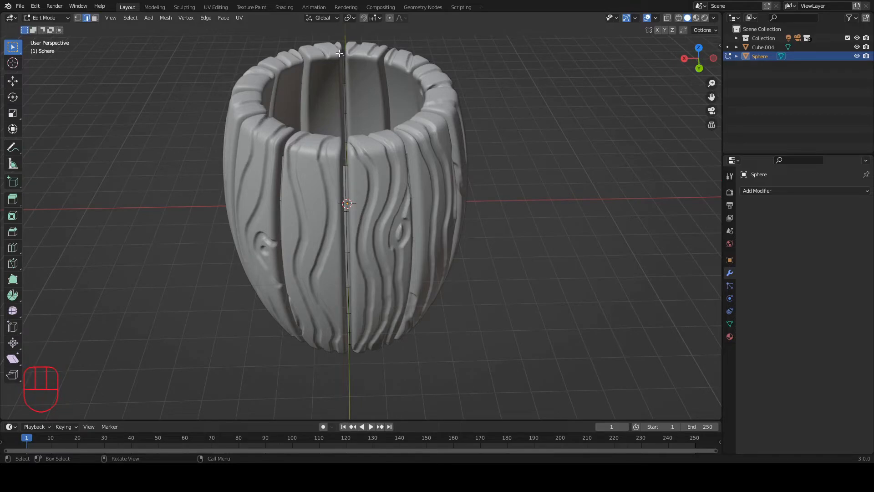
key(f)
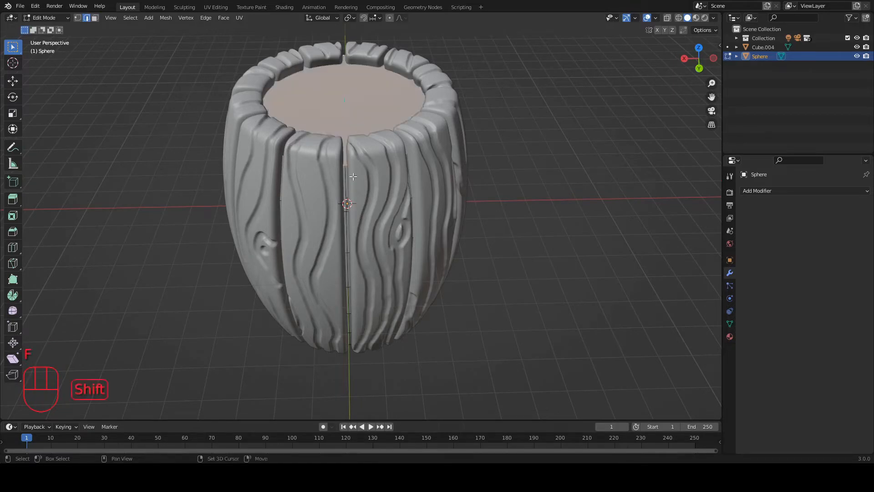
- Fill the inner sphere's lower open edge loop with a face to close the barrel's bottom and return to Object Mode
mouse_move(358, 262)
shift+middle_down()
mouse_move(347, 147)
mouse_move(337, 228)
mouse_move(337, 219)
mouse_move(292, 238)
mouse_move(387, 233)
shift+middle_up()
key(shift+z)
scroll(363, 209, up, 5)
scroll(314, 232, up, 5)
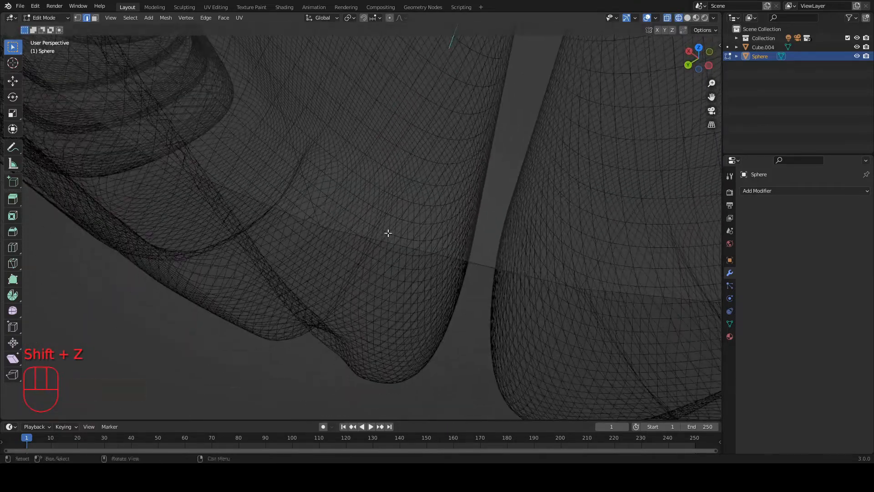
double_click(479, 265)
scroll(478, 231, down, 8)
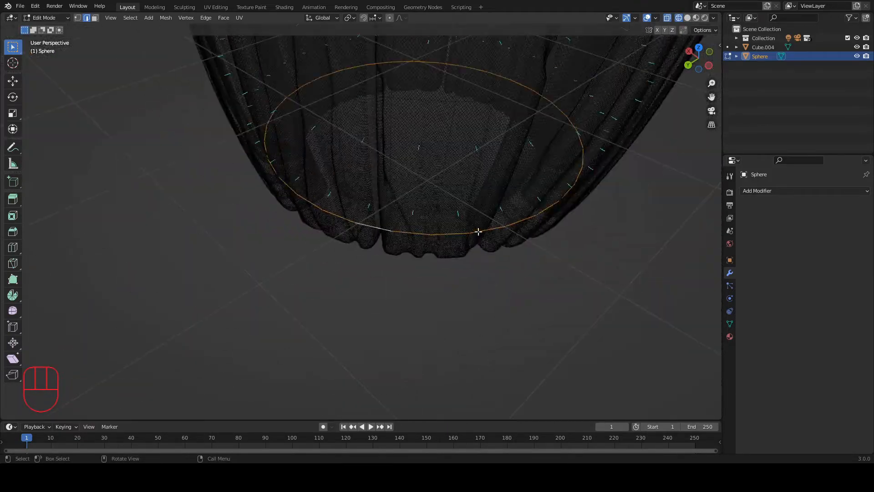
alt+shift+middle_drag(428, 162, 406, 192)
key(f)
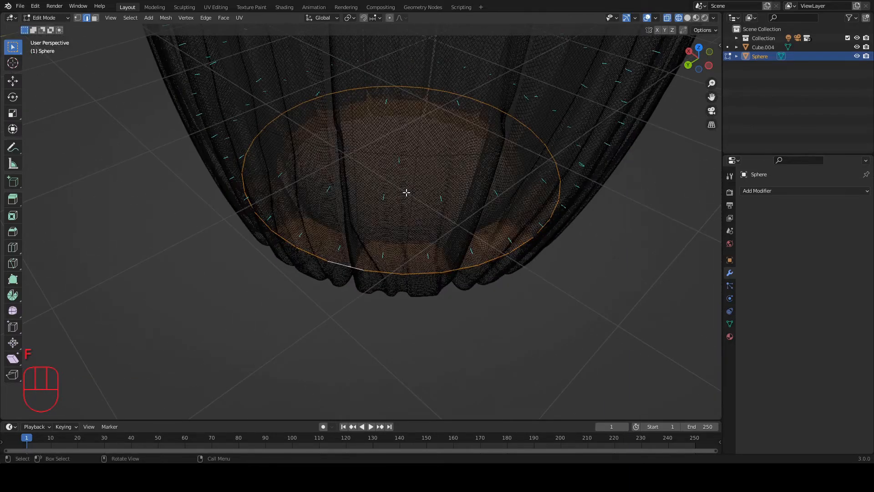
scroll(406, 193, down, 1)
key(shift+z)
scroll(381, 160, down, 7)
mouse_move(385, 113)
alt+middle_down()
mouse_move(397, 143)
mouse_move(405, 135)
alt+middle_up()
key(Tab)
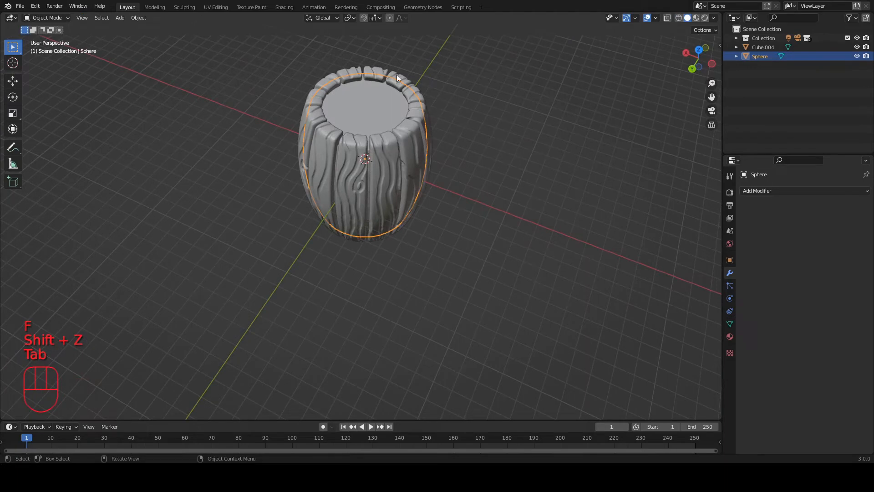
- Try to merge the inner sphere with the barrel planks using a Boolean union
shift+click(411, 83)
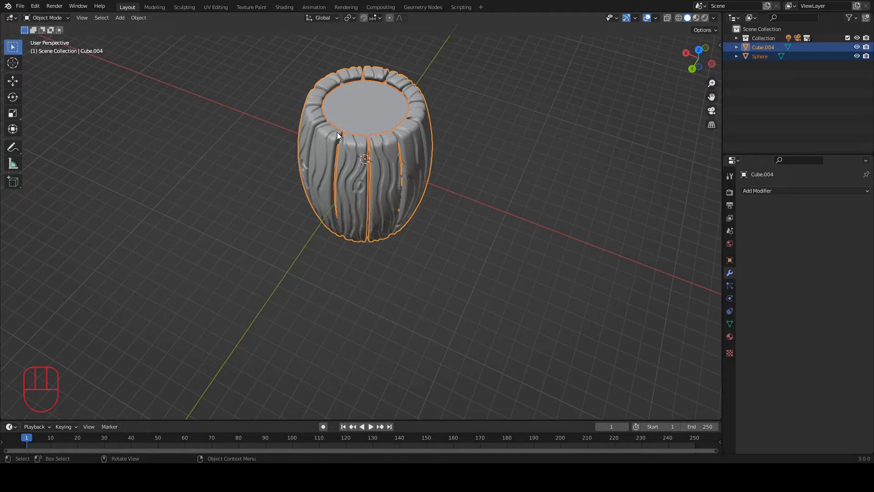
key(ctrl+shift+KP_Add)
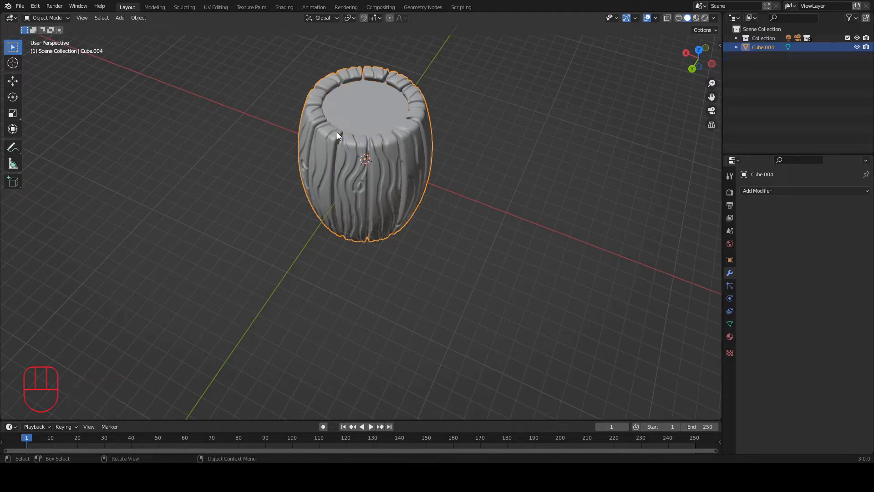
scroll(339, 132, up, 7)
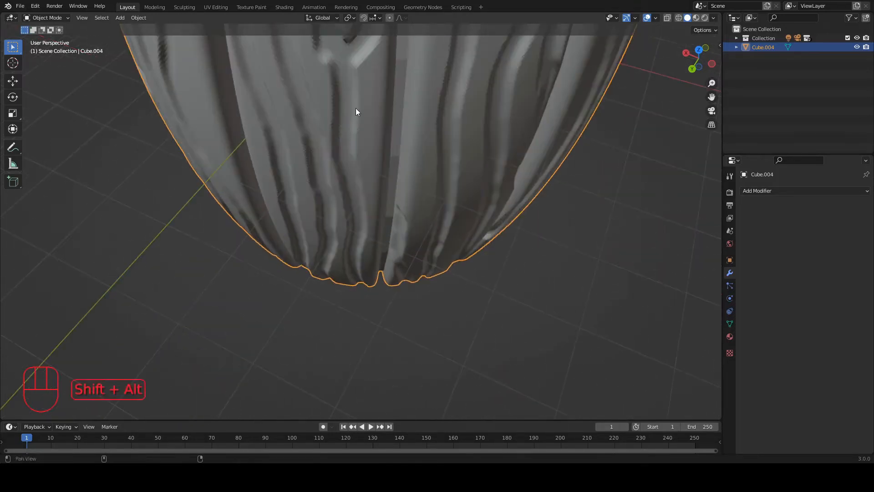
mouse_move(356, 107)
alt+shift+middle_down()
mouse_move(365, 186)
mouse_move(340, 113)
mouse_move(355, 162)
mouse_move(341, 208)
mouse_move(328, 220)
mouse_move(302, 210)
mouse_move(413, 254)
mouse_move(368, 210)
mouse_move(438, 185)
mouse_move(412, 164)
mouse_move(318, 207)
mouse_move(361, 243)
mouse_move(331, 177)
mouse_move(381, 129)
mouse_move(318, 201)
mouse_move(394, 195)
mouse_move(481, 160)
mouse_move(365, 131)
mouse_move(364, 85)
mouse_move(284, 78)
mouse_move(406, 143)
mouse_move(334, 279)
mouse_move(352, 225)
mouse_move(349, 257)
alt+shift+middle_up()
key(shift+z)
scroll(298, 200, up, 5)
key(shift+z)
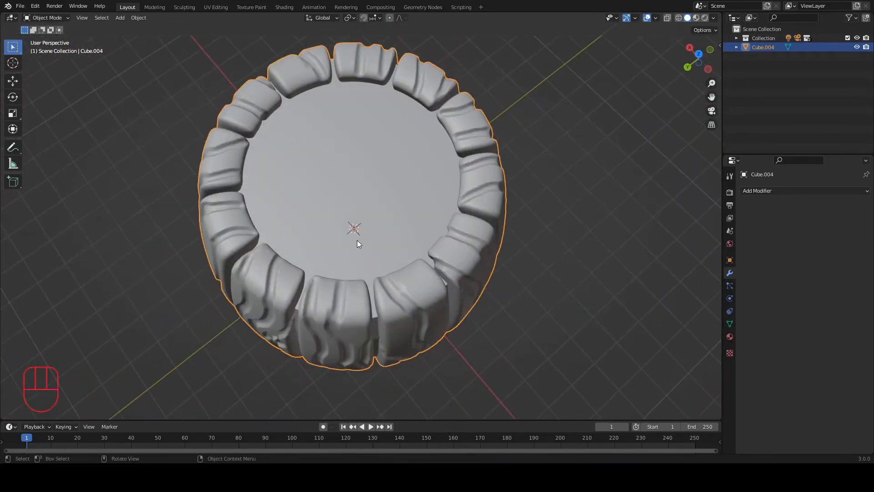
alt+shift+middle_drag(360, 222, 384, 168)
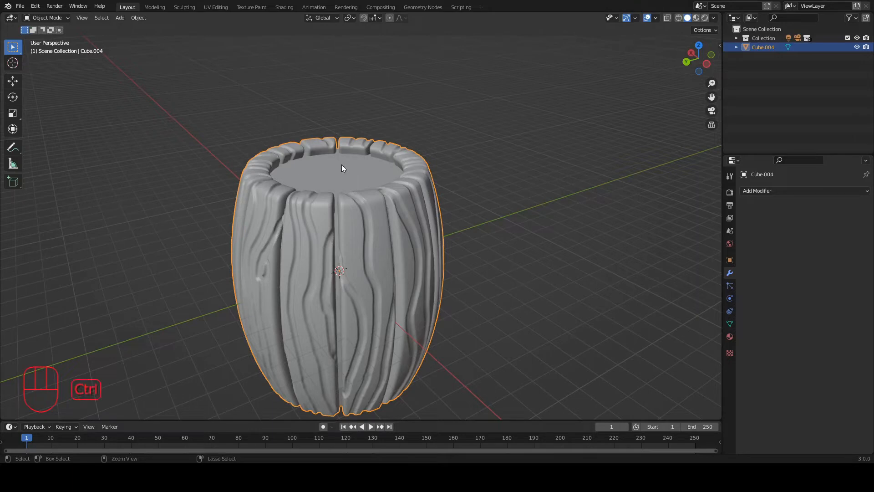
key(ctrl+z)
- Scale the inner sphere by about 0.916 along Z to sink both lids deeper inside the plank ends
click(349, 173)
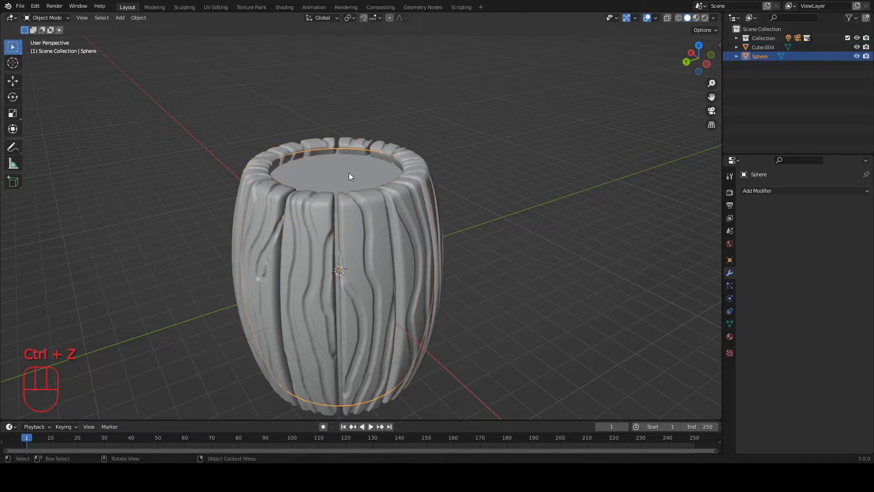
key(s)
key(z)
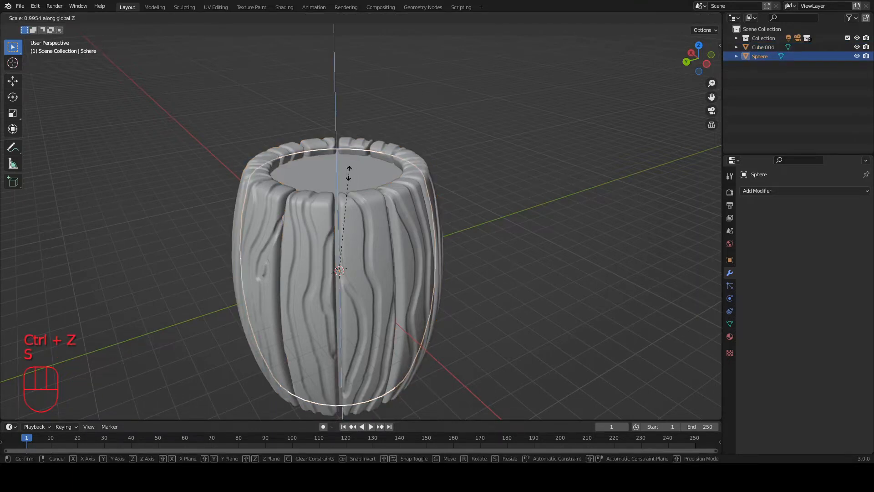
click(348, 181)
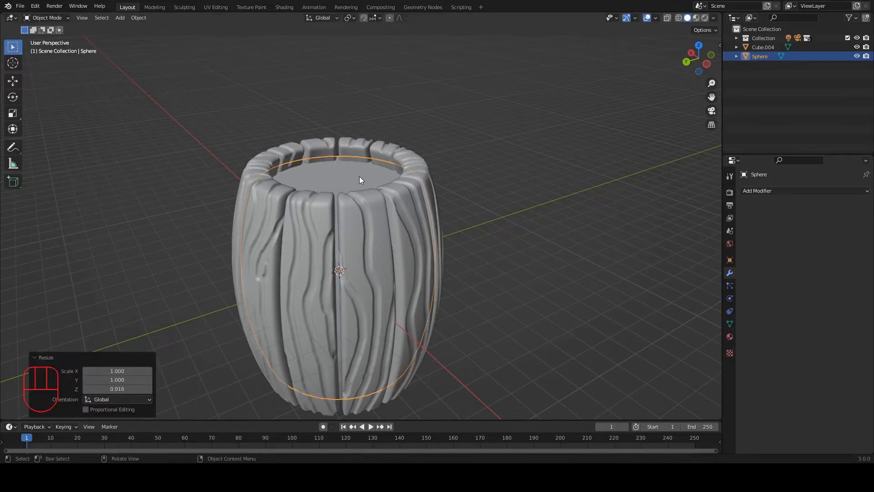
alt+middle_drag(354, 212, 391, 163)
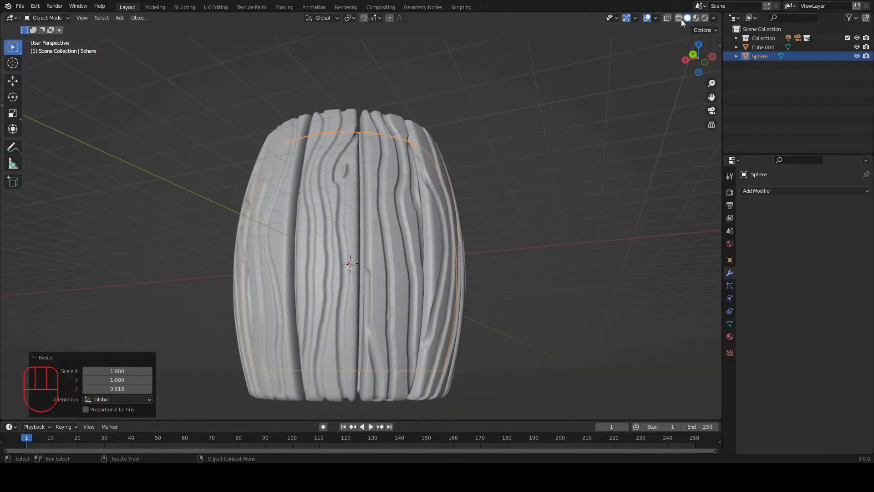
- Merge the shortened inner sphere and the barrel planks into one object with a Boolean union
click(704, 62)
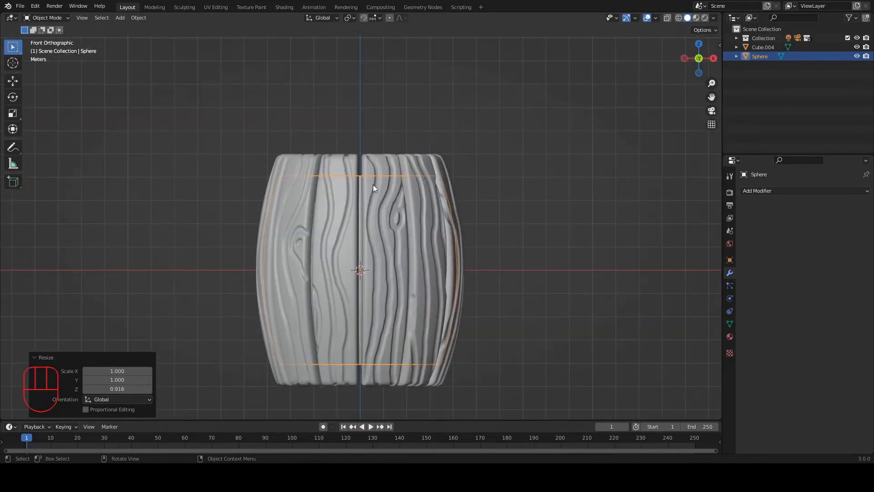
shift+click(385, 160)
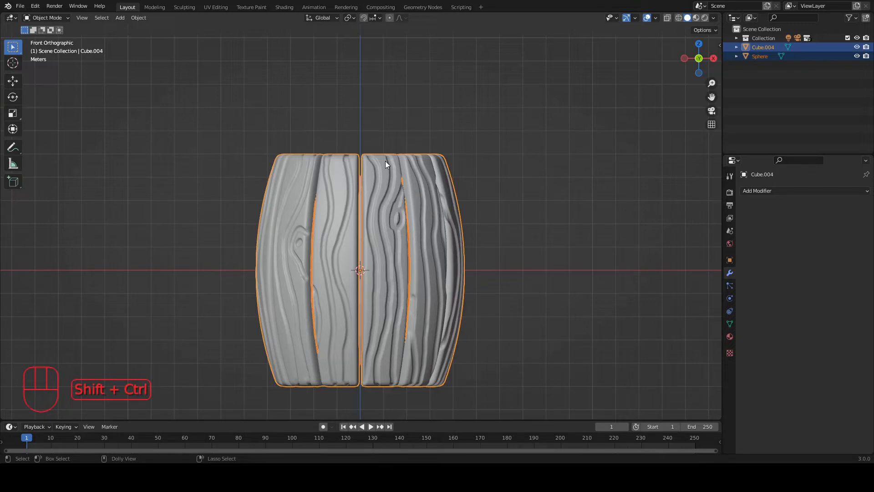
key(ctrl+shift+KP_Subtract)
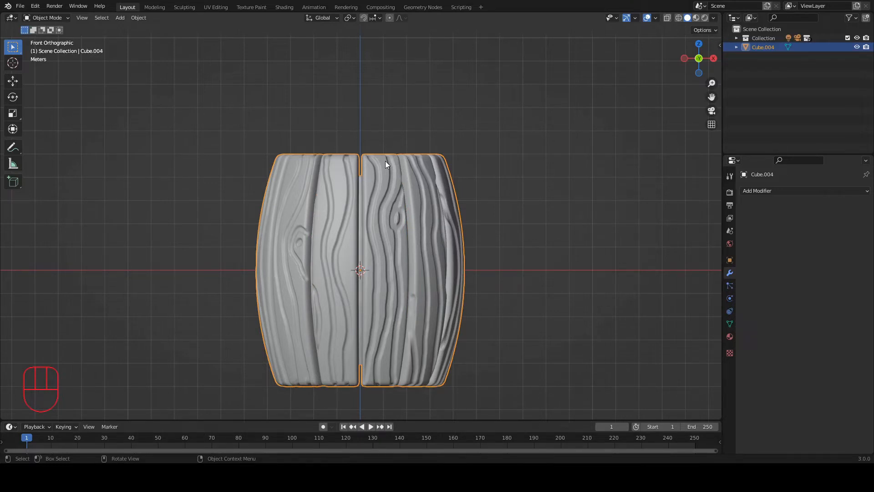
- Stretch the merged barrel by about 1.228 along Z to make it taller, and deselect it
key(s)
key(z)
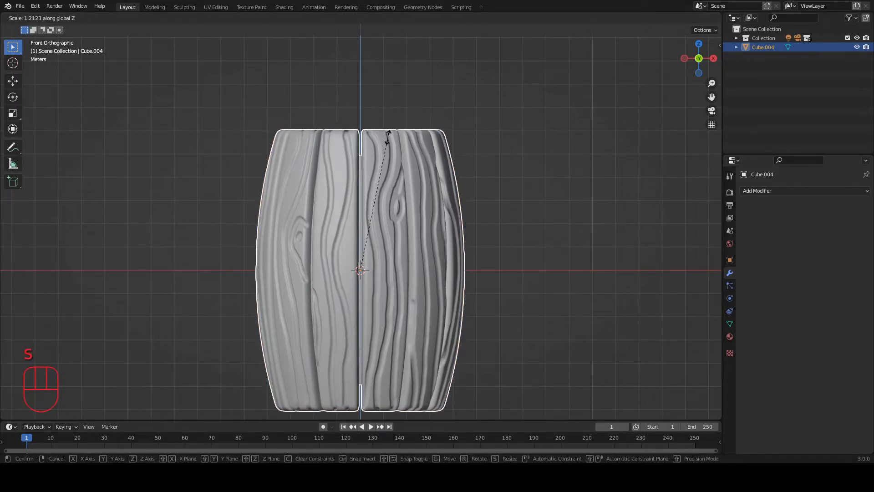
click(389, 135)
scroll(425, 160, down, 2)
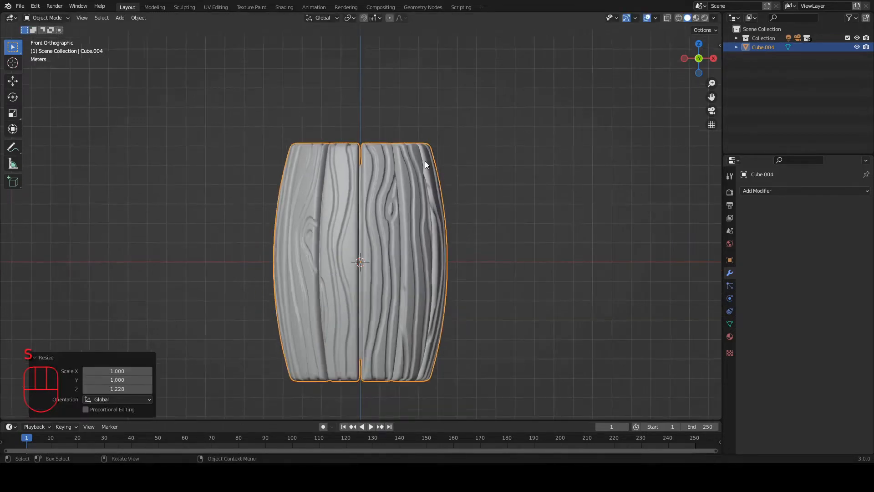
click(478, 209)
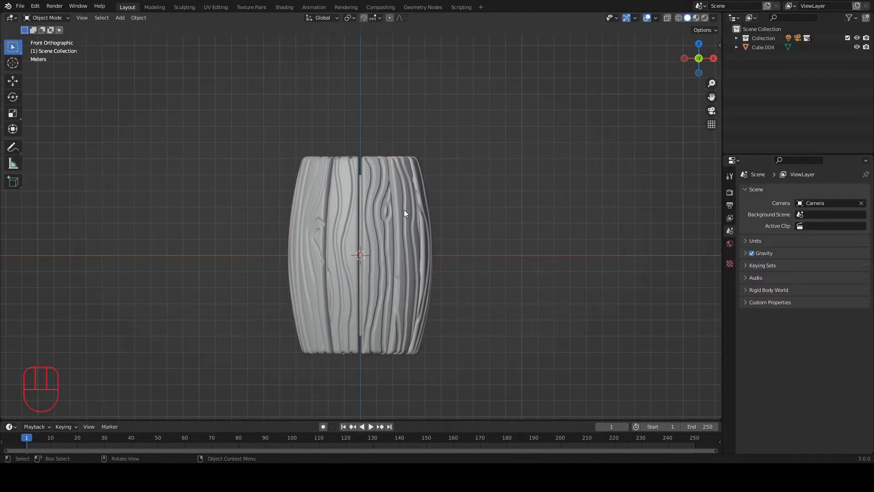
- Add a mesh cylinder with 100 vertices at the barrel's centre
key(shift+a)
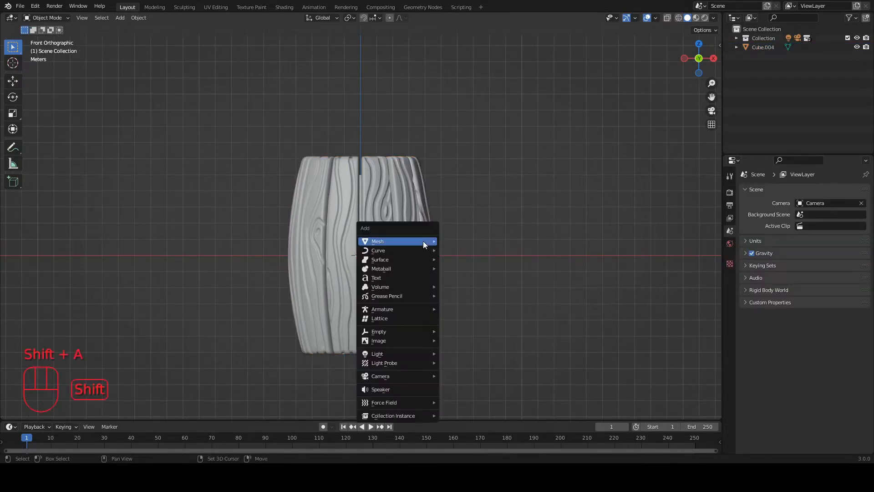
mouse_move(422, 241)
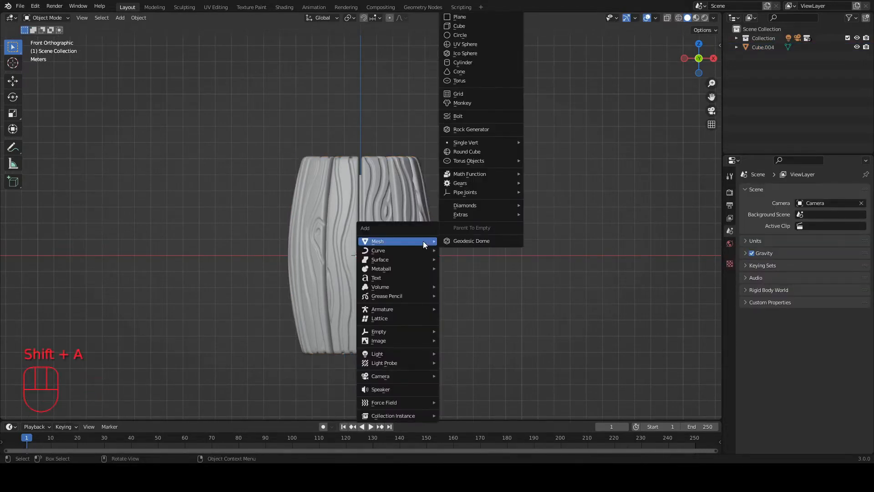
click(485, 61)
click(111, 302)
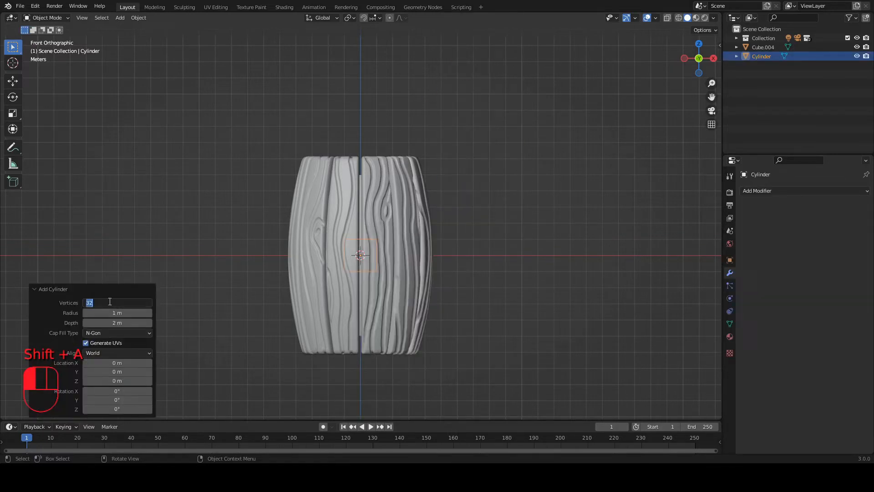
text(100)
key(Return)
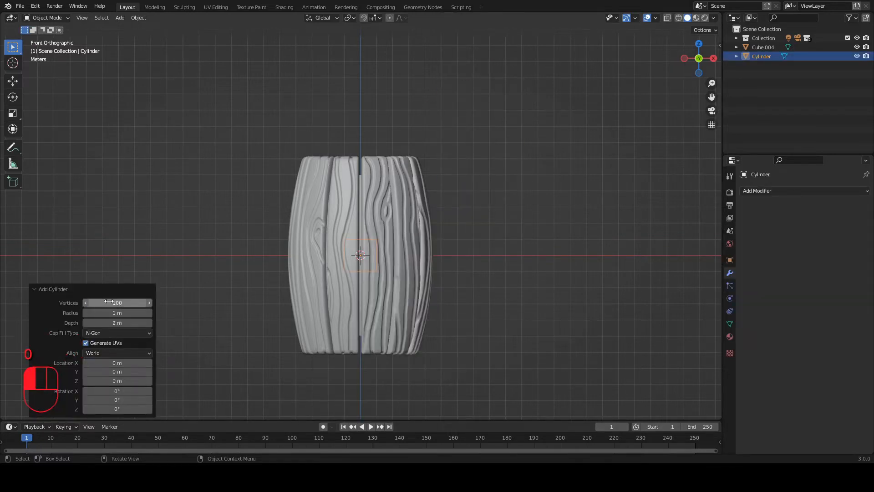
- Widen the cylinder by about 4.791 in X and Y only, and raise it about 3.61 m along Z
key(s)
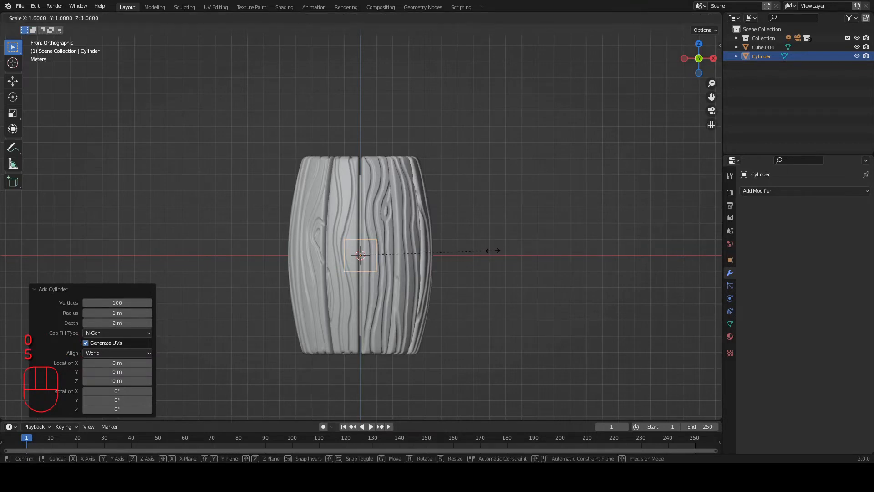
key(shift+z)
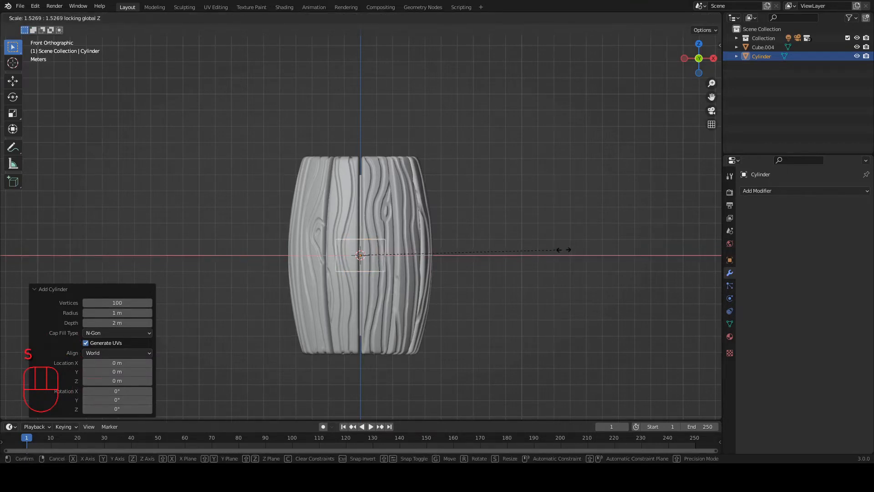
click(274, 252)
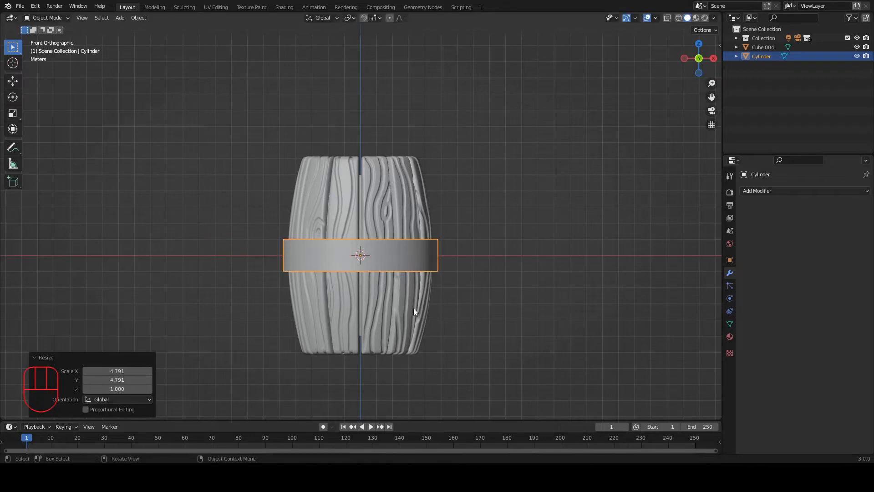
key(g)
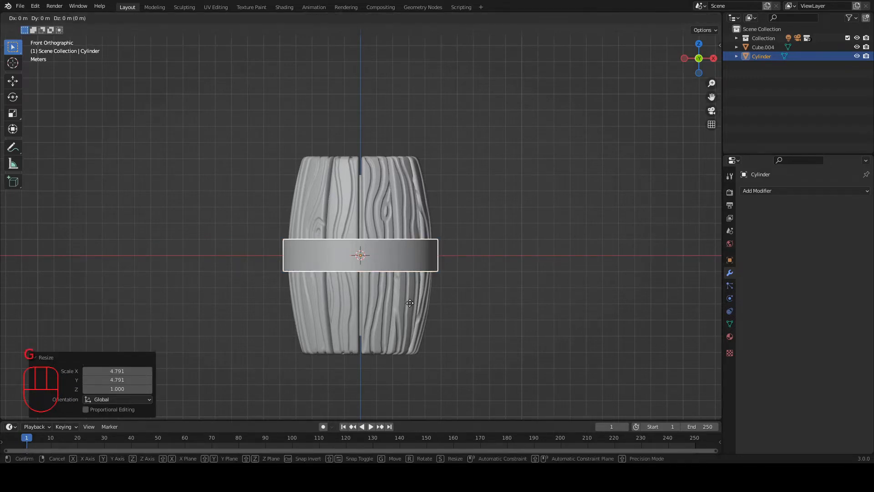
key(z)
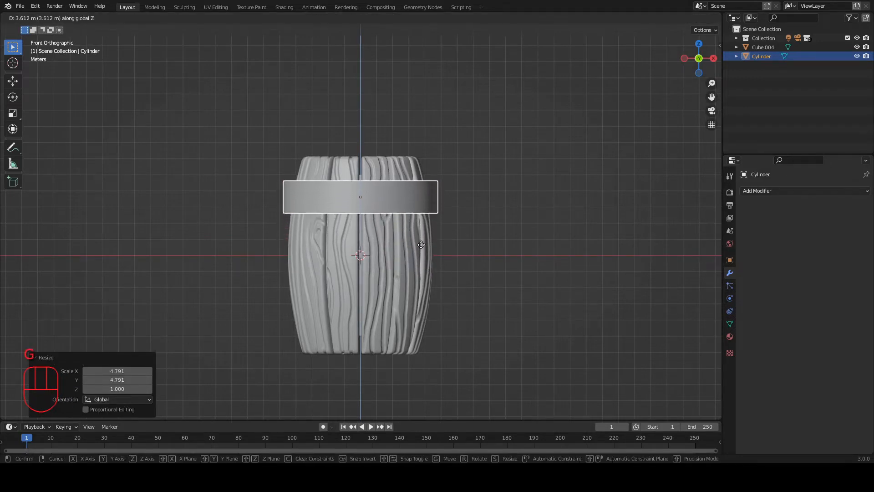
click(421, 245)
- Flatten the cylinder band to about 0.846 along Z and scale it uniformly by about 0.98
scroll(469, 205, up, 3)
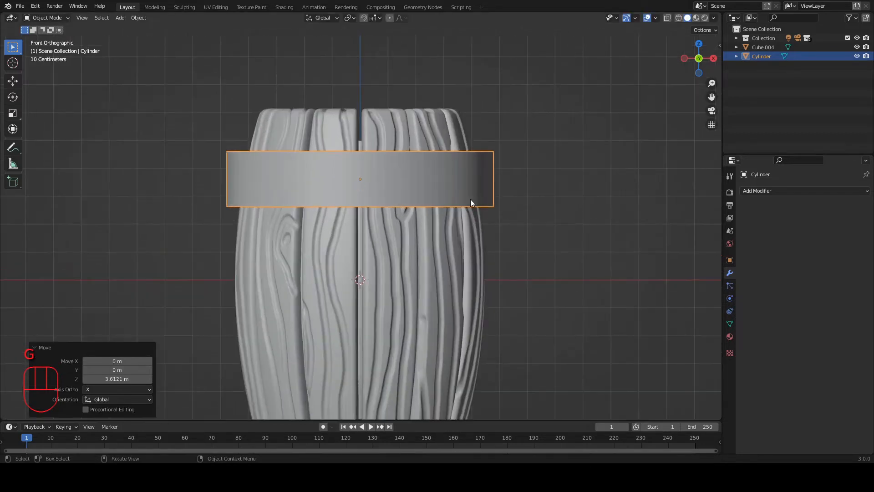
key(s)
key(z)
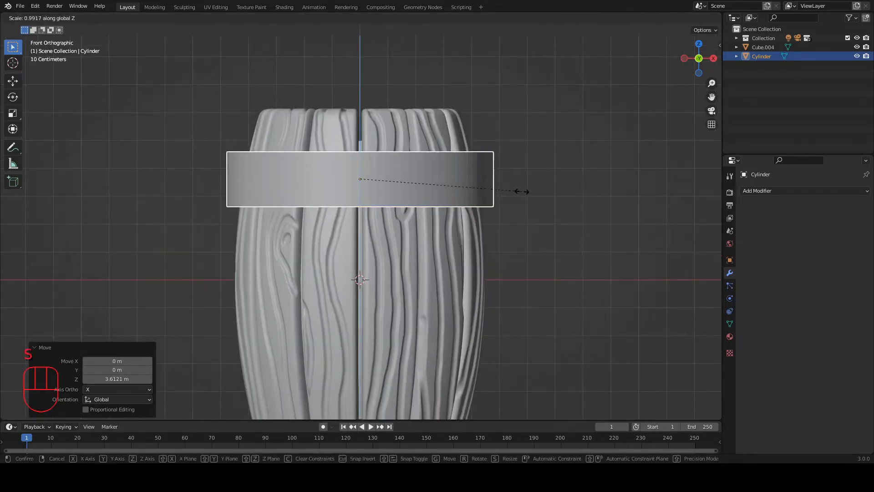
click(492, 190)
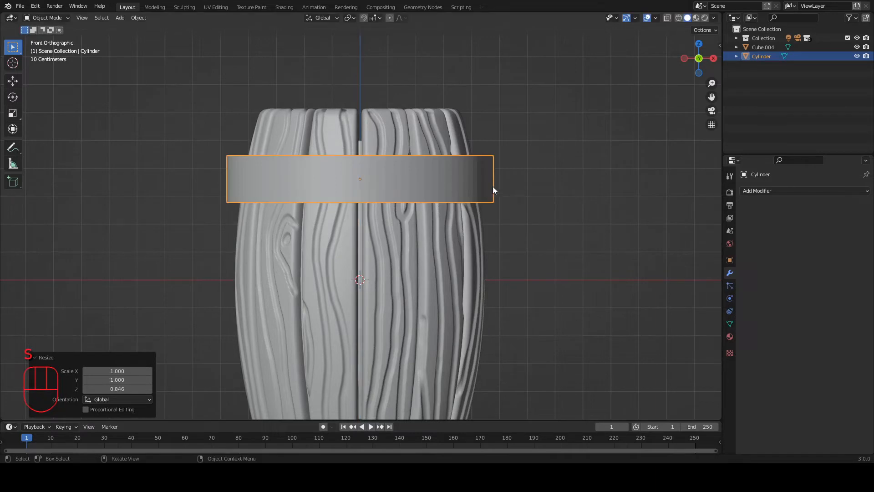
key(s)
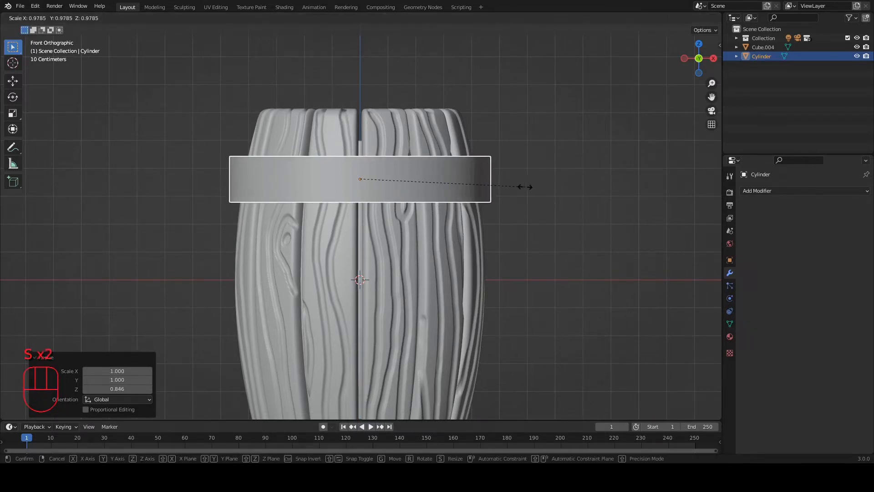
click(525, 187)
- Taper the band by scaling only its top face to about 0.921 in edit mode
middle_drag(495, 154, 490, 181)
key(Tab)
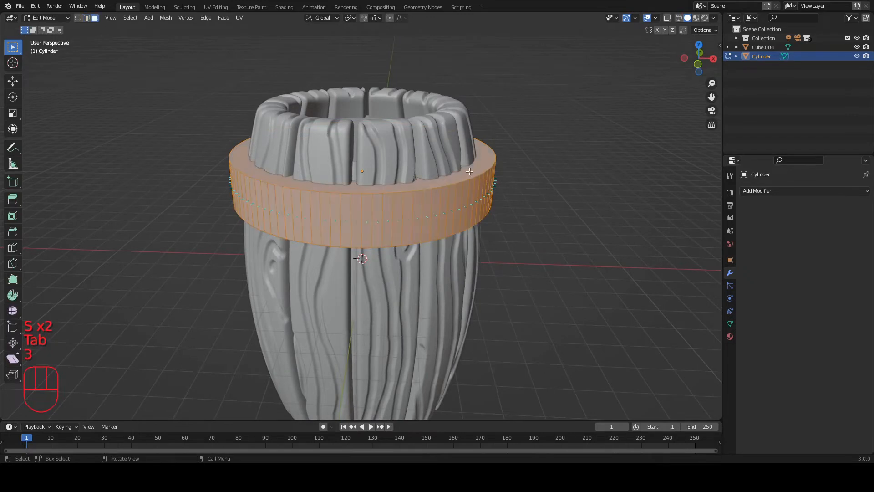
key(3)
click(696, 66)
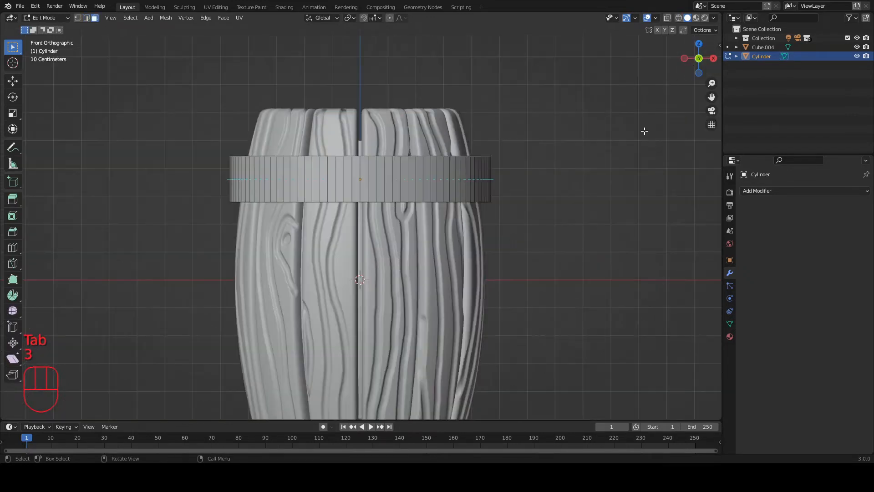
key(s)
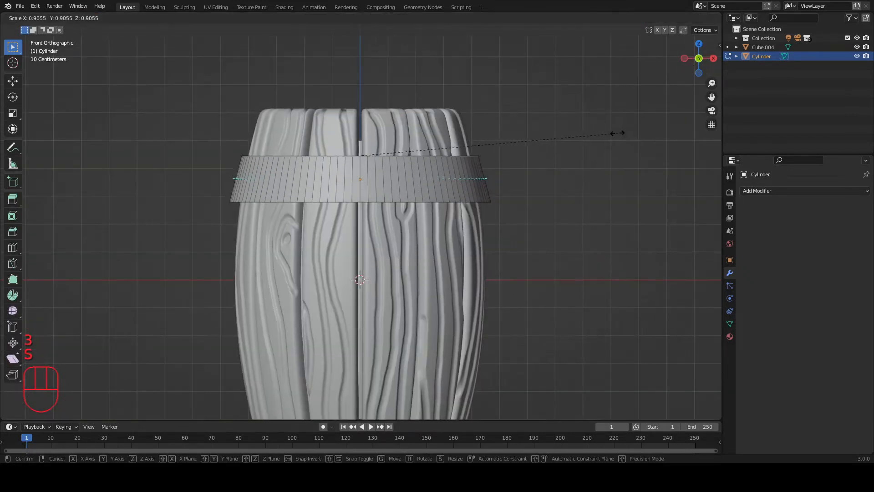
click(622, 135)
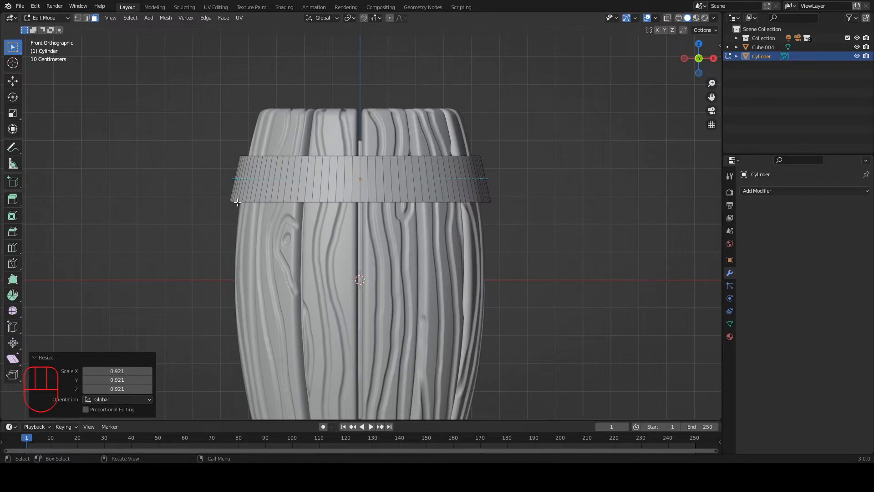
- Return to object mode and apply all transforms to the tapered band
key(Tab)
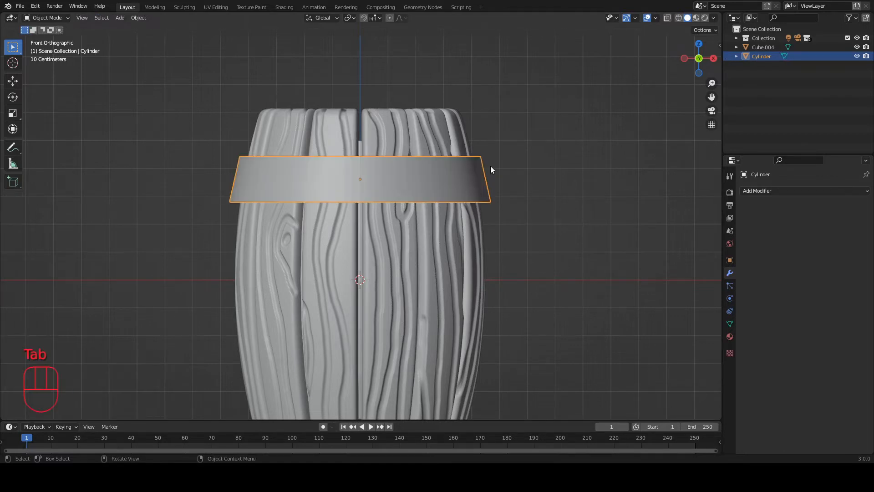
key(ctrl)
key(ctrl+a)
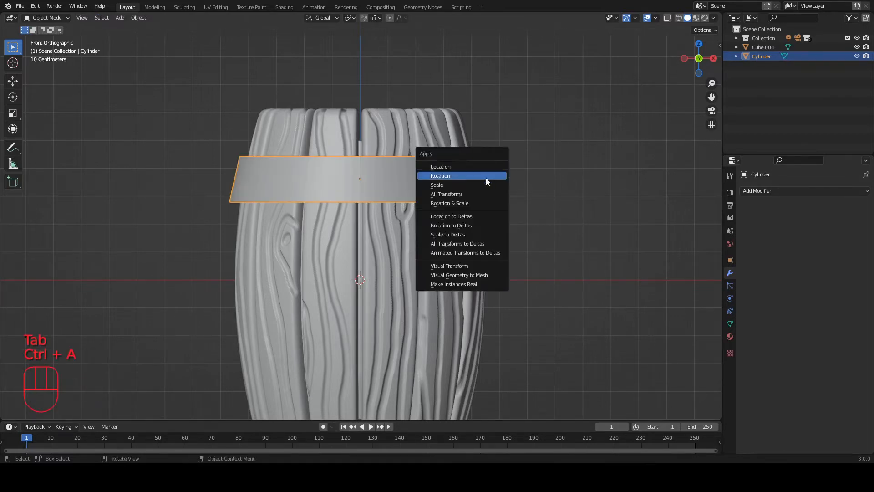
click(466, 193)
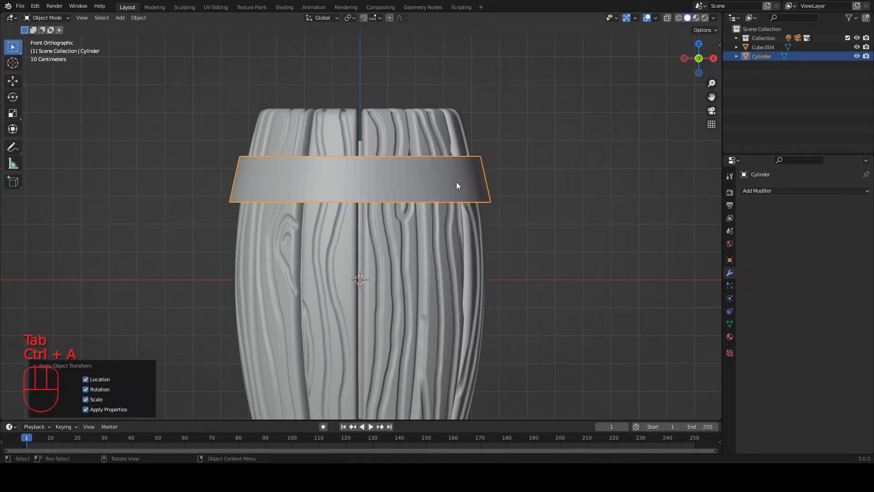
- Bevel the band's top and bottom rims about 0.241 m wide with 3 segments, and return to object mode
key(Tab)
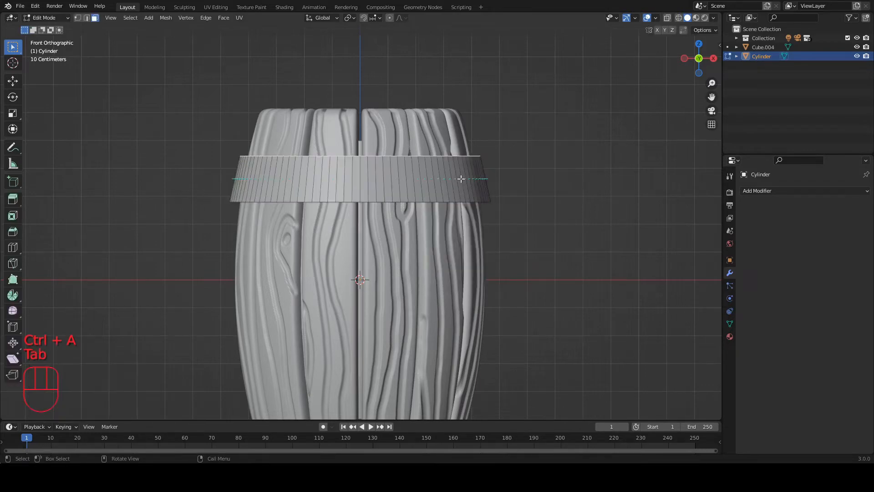
mouse_move(394, 163)
alt+middle_down()
mouse_move(397, 136)
mouse_move(424, 120)
mouse_move(404, 155)
alt+middle_up()
shift+click(404, 165)
key(ctrl+b)
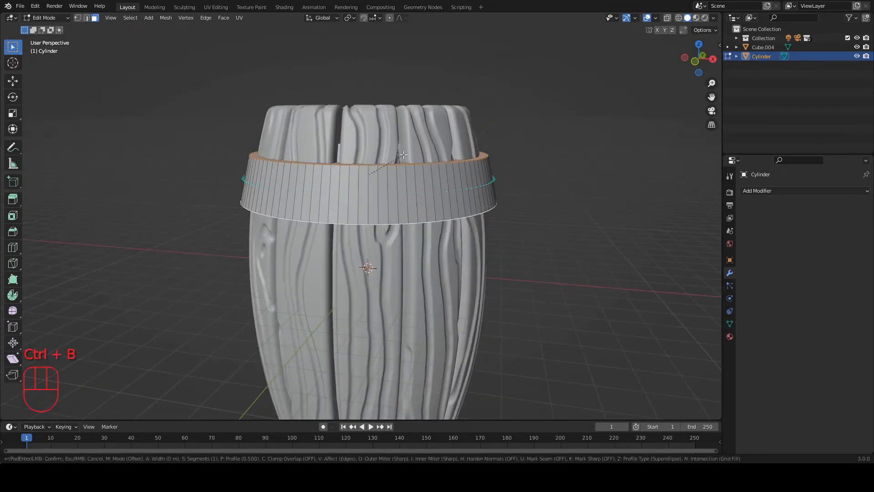
scroll(412, 155, up, 2)
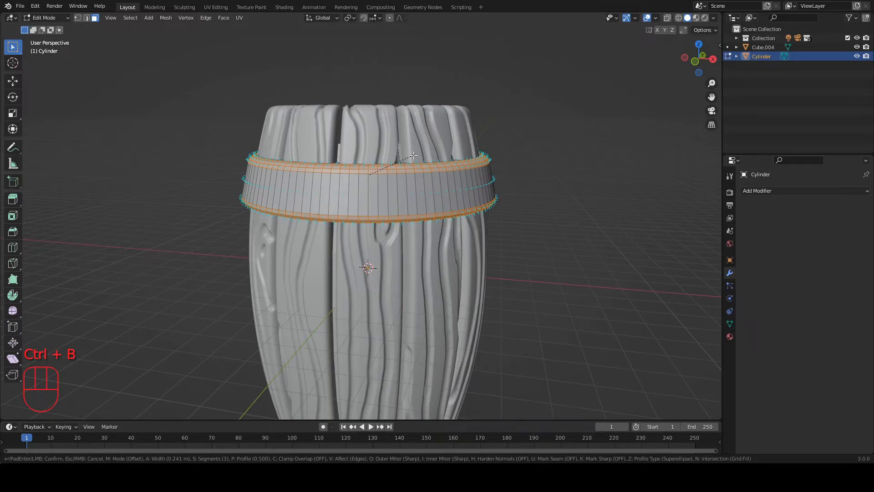
click(414, 156)
middle_drag(415, 156, 457, 194)
key(Tab)
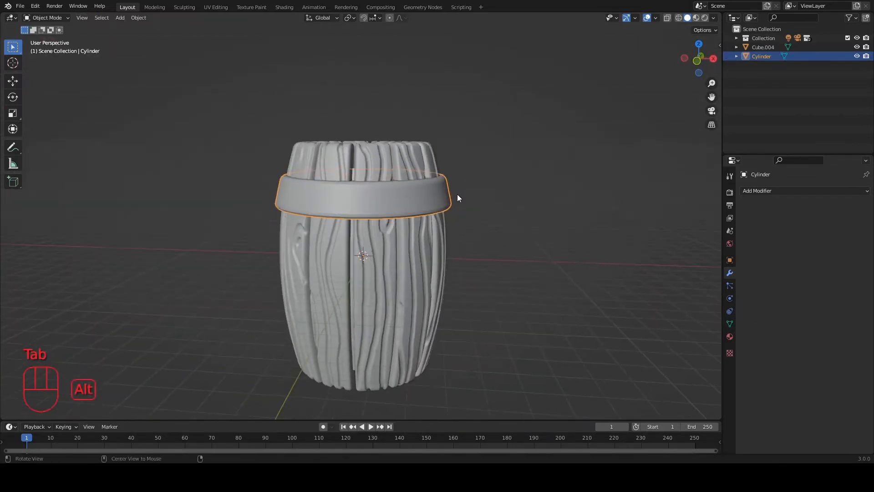
- Duplicate the band about 3.85 m down along Z and rotate the copy 180° about X
key(shift+d)
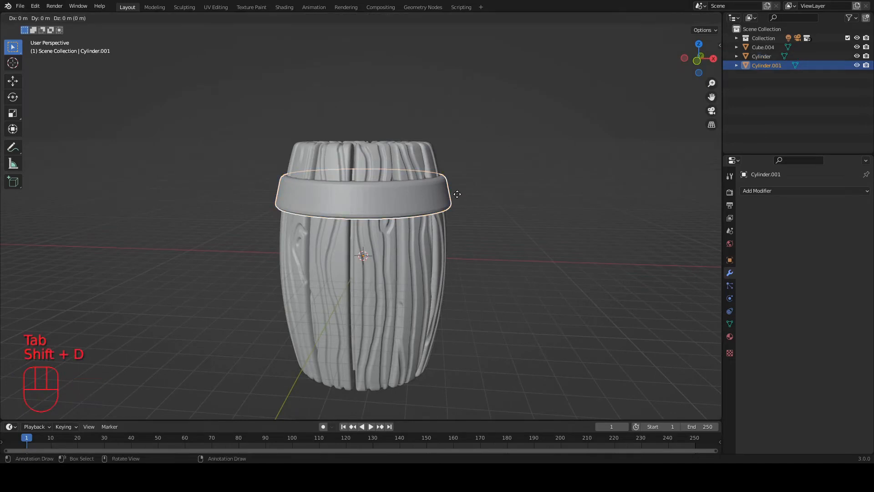
click(455, 261)
text(r)
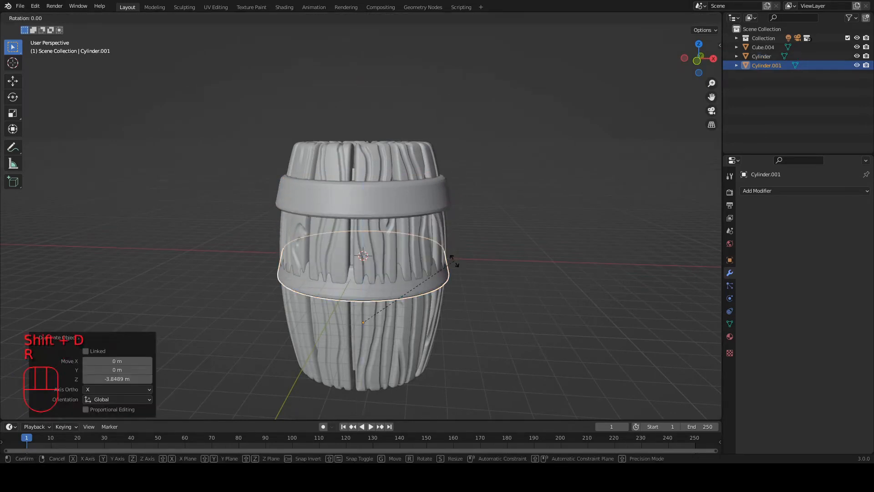
text(x)
text(180)
click(454, 263)
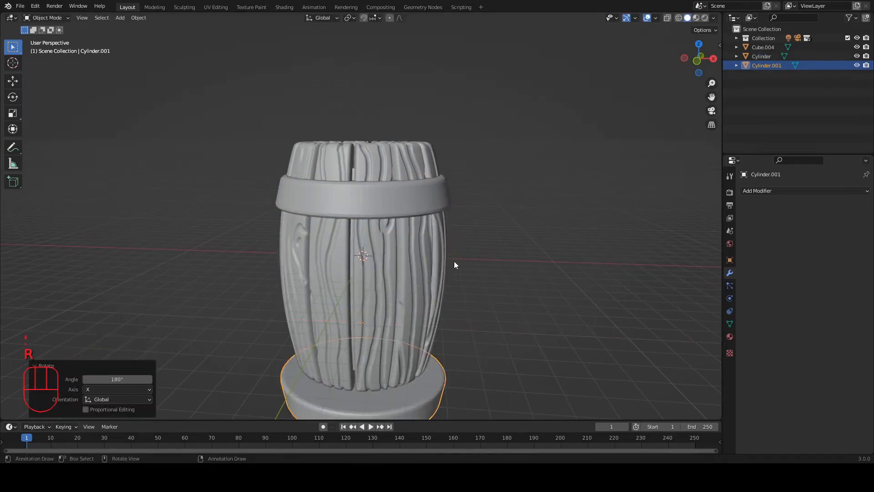
- Raise the flipped band along Z by about 3.03 m, 0.59 m and 0.24 m onto the barrel's lower part, and deselect it
key(g)
key(z)
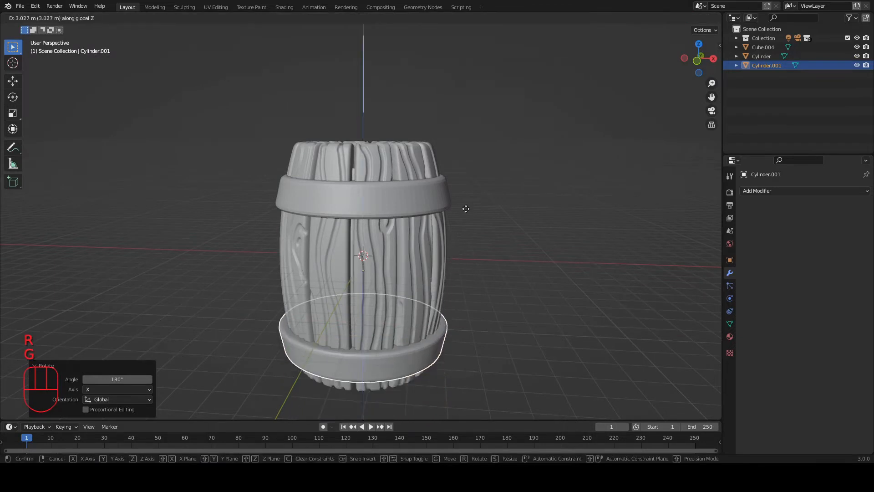
click(634, 93)
click(697, 61)
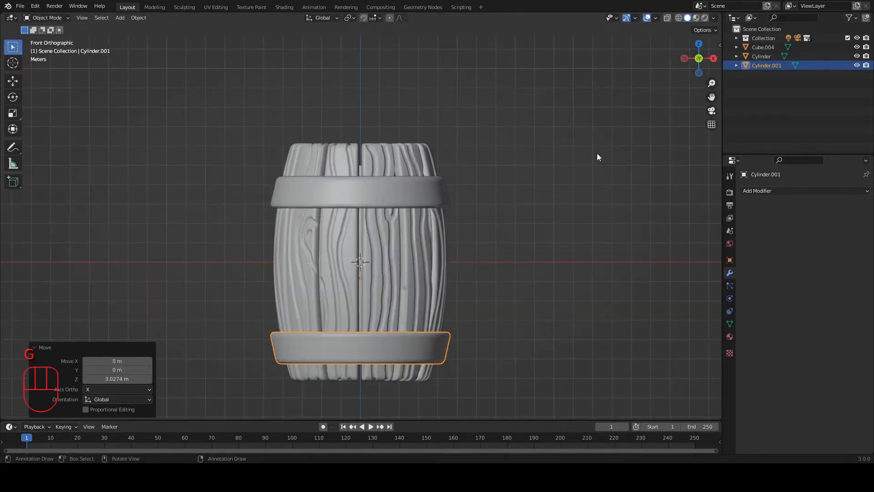
key(g)
key(z)
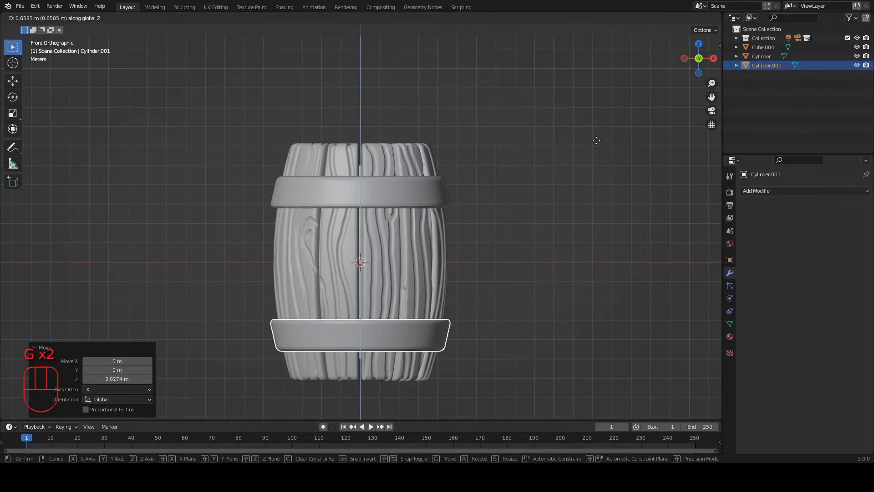
click(589, 154)
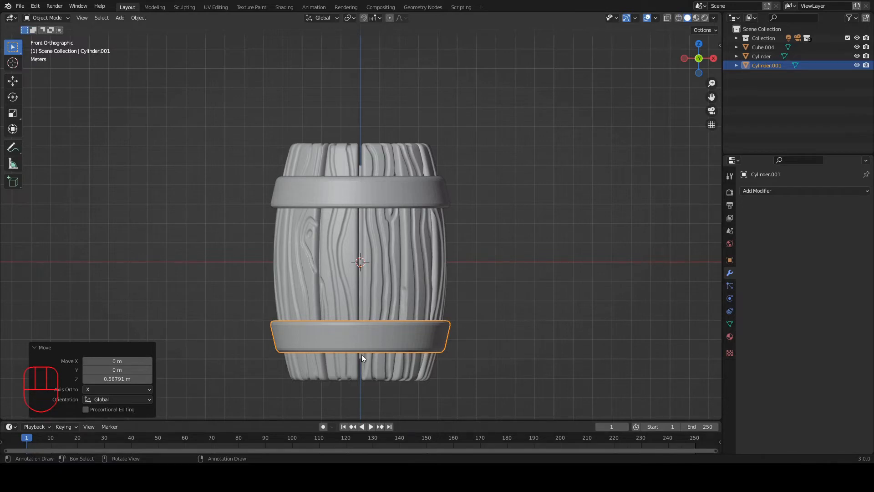
key(g)
key(z)
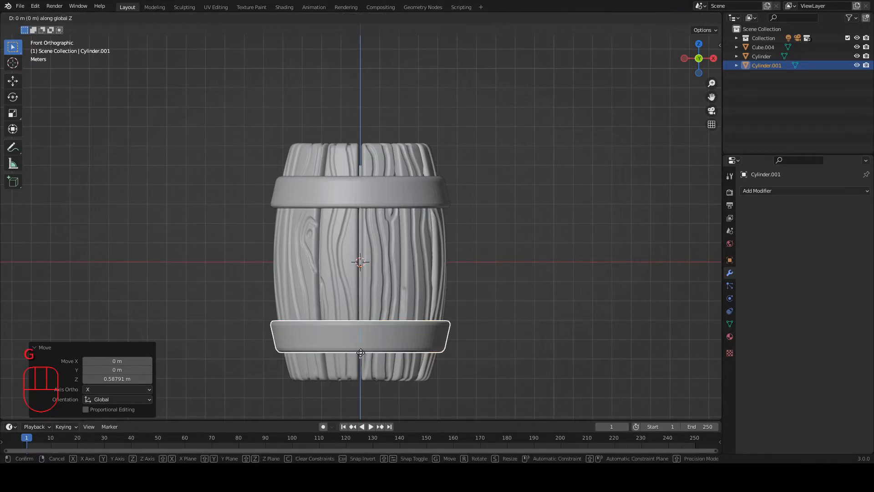
click(360, 350)
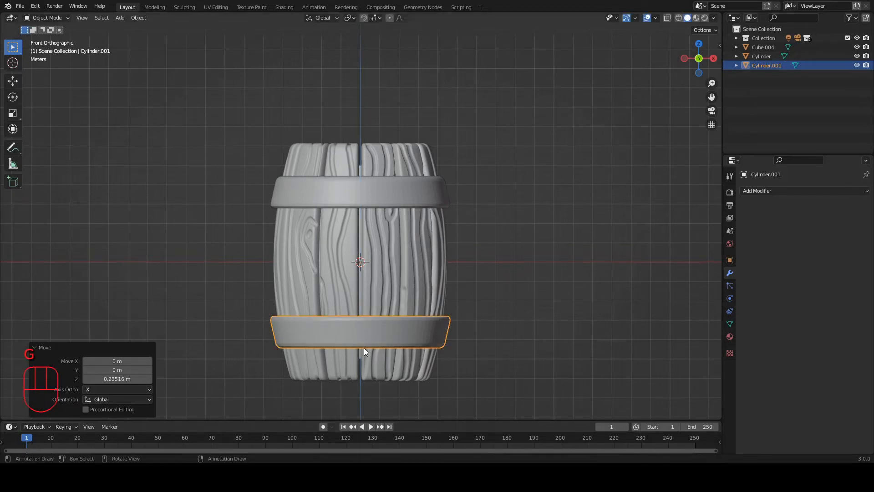
key(z)
key(Delete)
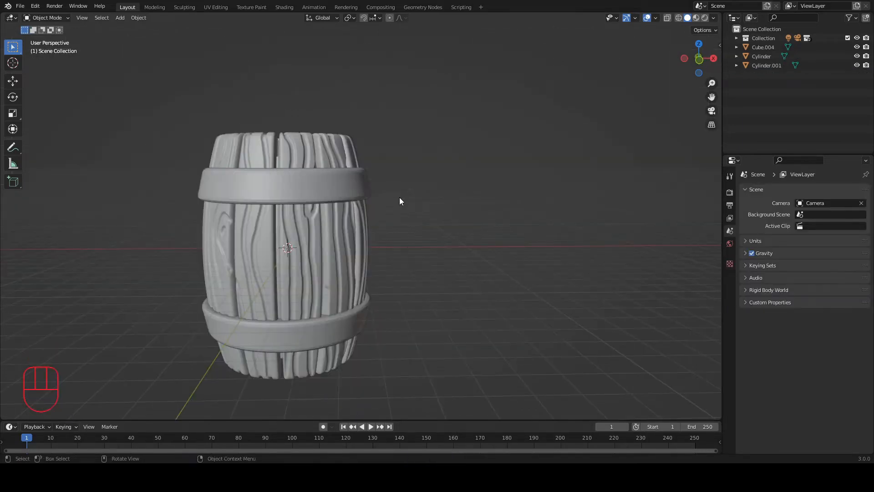
- Add a 2 m mesh cube at the barrel's centre
alt+middle_drag(302, 226, 269, 255)
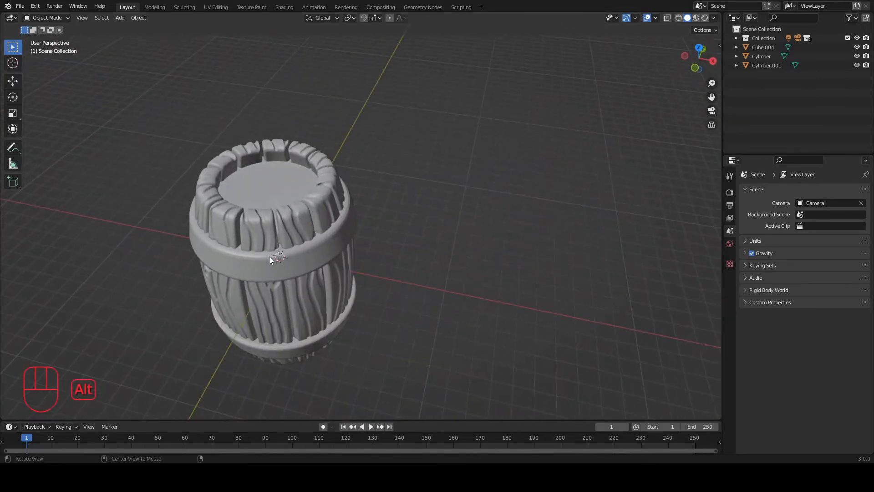
key(shift+a)
mouse_move(463, 272)
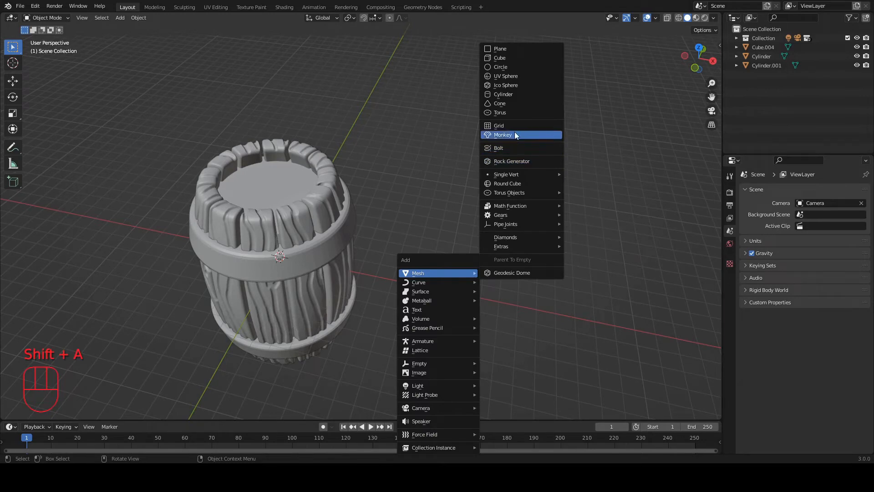
click(519, 58)
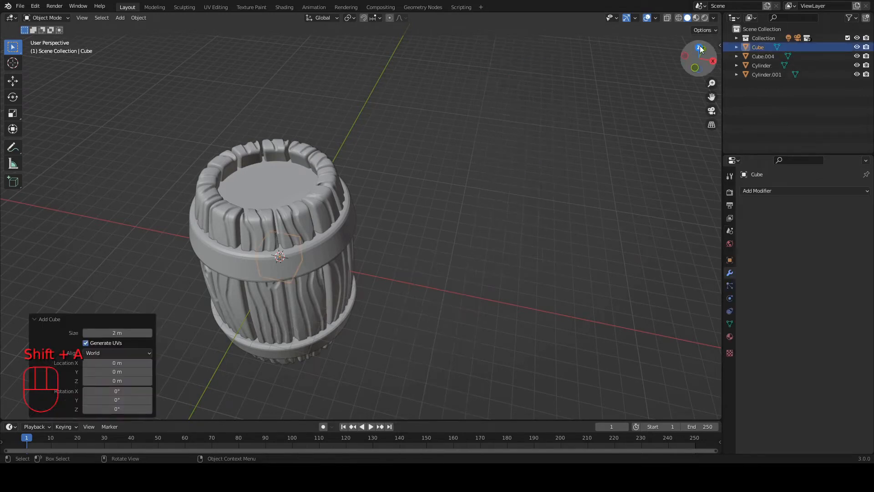
- In edit mode, move the cube's whole mesh about 9.06 m along X and scale it by 3 along Y
click(700, 46)
key(Tab)
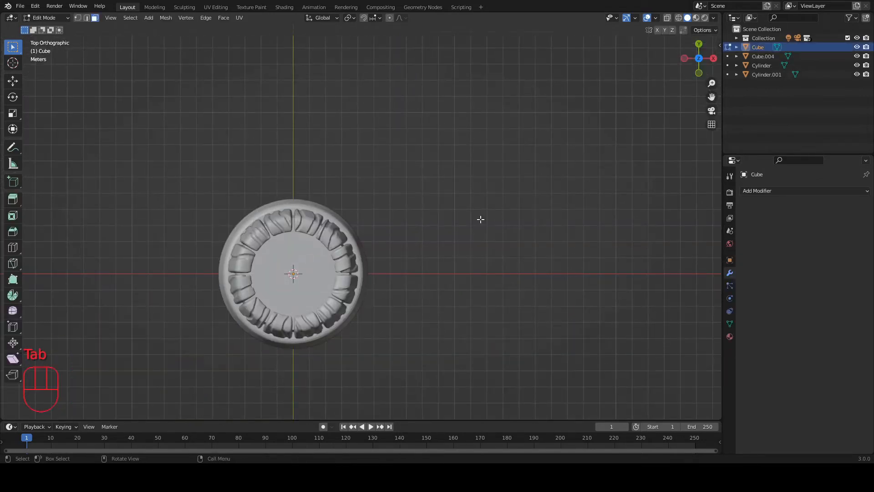
key(a)
key(g)
key(x)
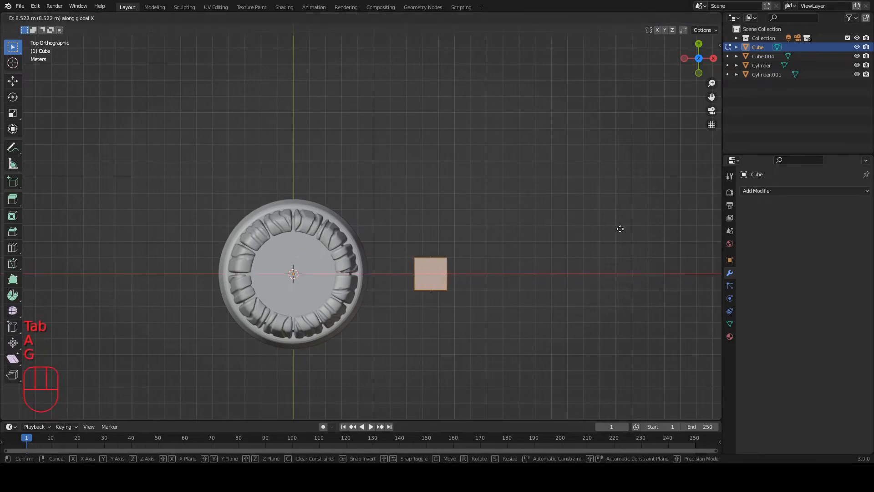
click(626, 229)
key(s)
key(y)
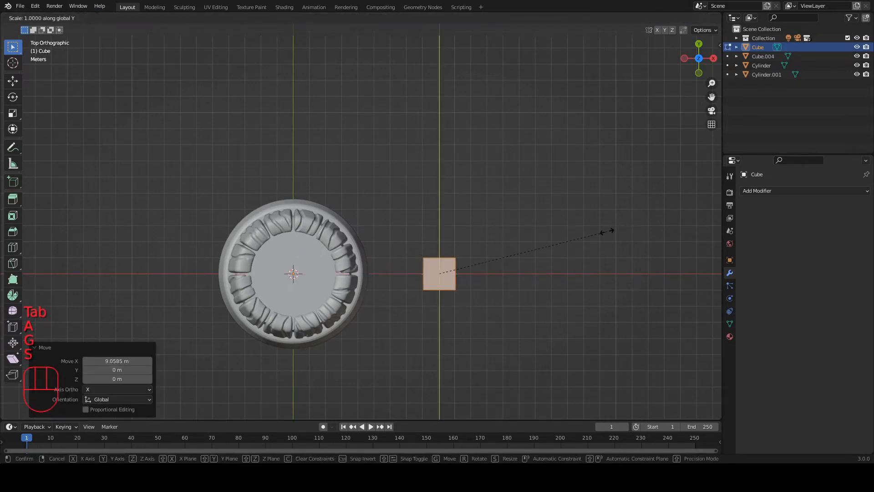
key(3)
key(Return)
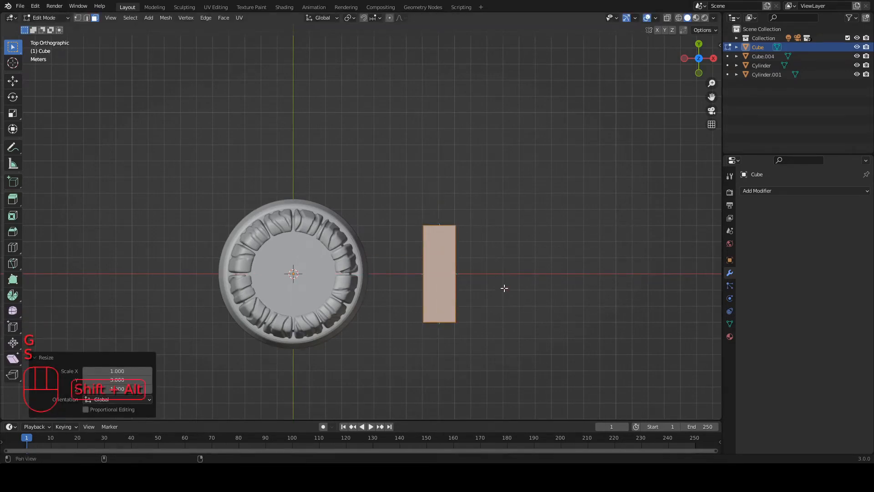
- Remesh the stretched cube in sculpt mode with a voxel size of 0.03 m
shift+middle_drag(504, 289, 433, 255)
scroll(433, 255, up, 5)
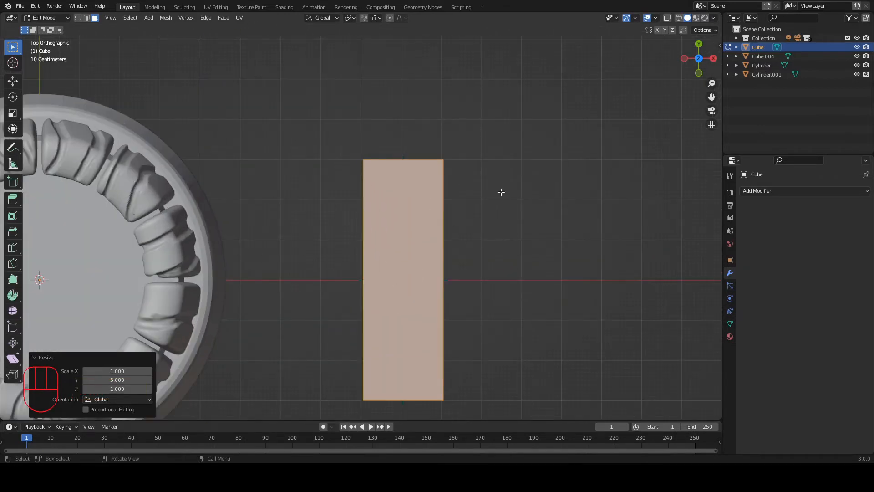
key(ctrl+Tab)
click(671, 30)
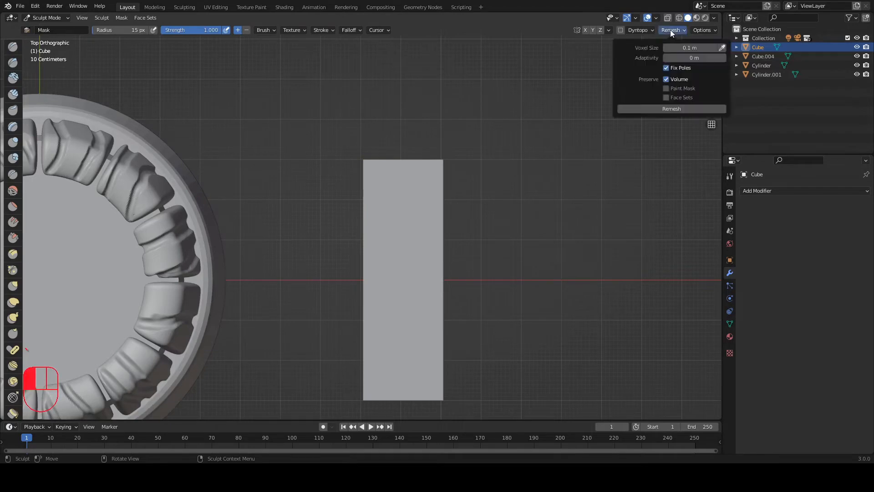
click(687, 48)
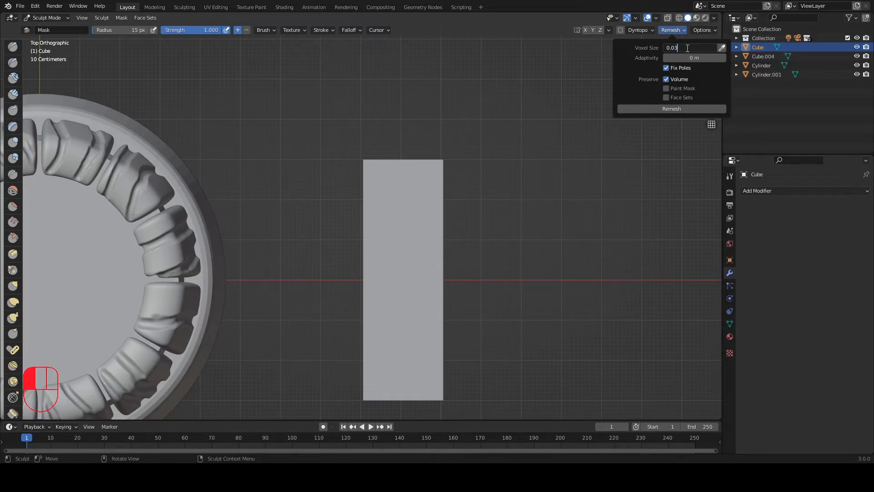
text(0.03)
key(Return)
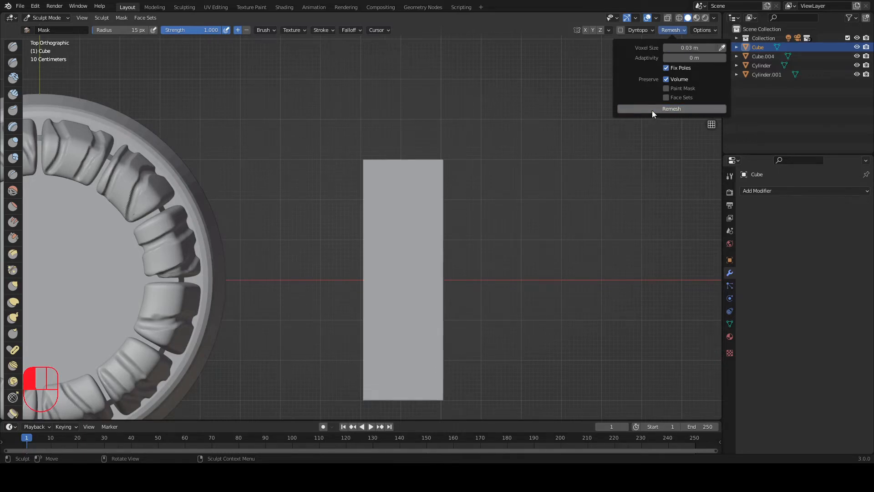
click(652, 111)
key(Tab)
key(Tab)
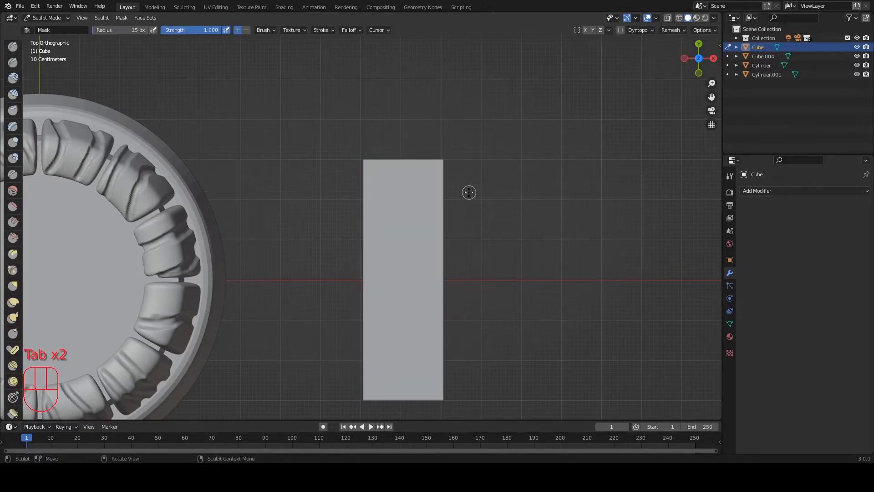
- Paint wavy lengthwise grain lines and short curved lines along one side edge of the board's top with the Mask brush
shift+middle_drag(414, 199, 416, 177)
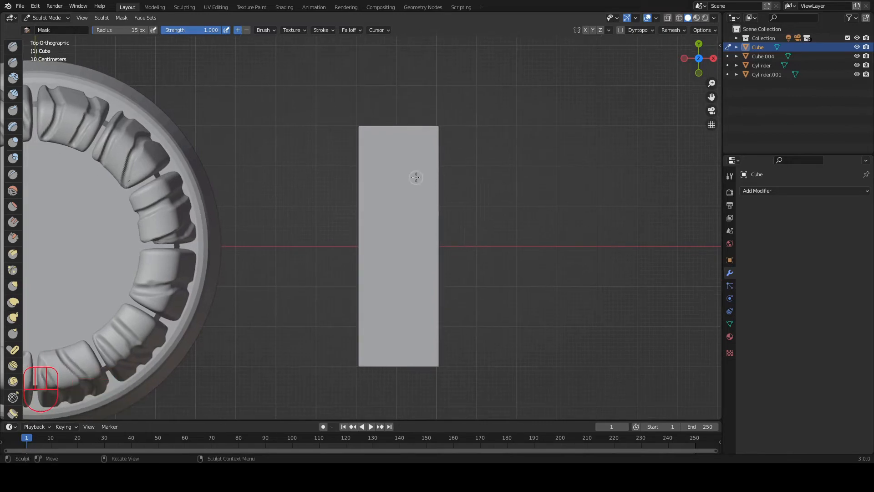
mouse_move(375, 123)
mouse_down()
mouse_move(390, 160)
mouse_move(393, 219)
mouse_move(381, 284)
mouse_move(389, 377)
mouse_move(413, 319)
mouse_move(411, 262)
mouse_move(426, 126)
mouse_up()
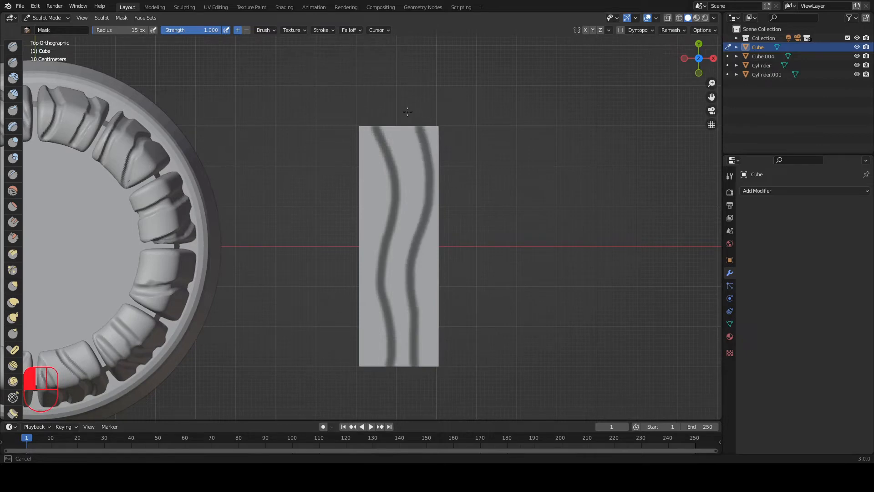
mouse_move(351, 159)
mouse_down()
mouse_move(373, 215)
mouse_move(357, 273)
mouse_up()
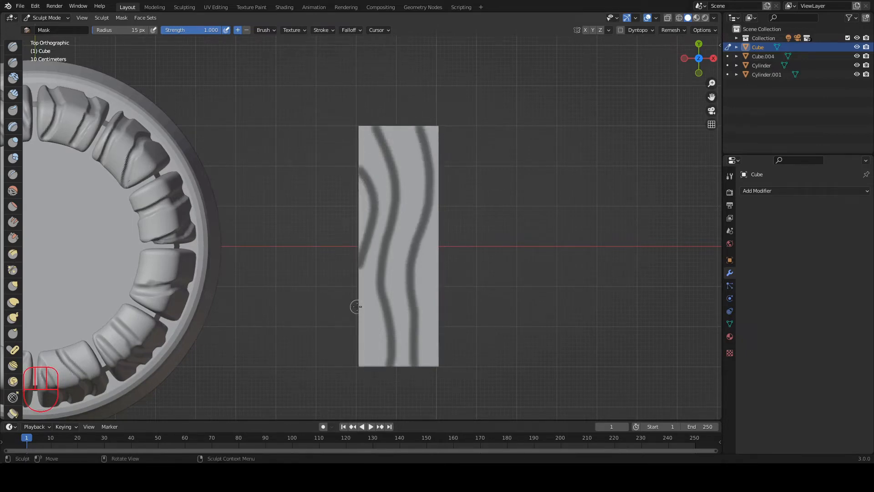
mouse_move(356, 318)
mouse_down()
mouse_move(372, 373)
mouse_move(357, 292)
mouse_up()
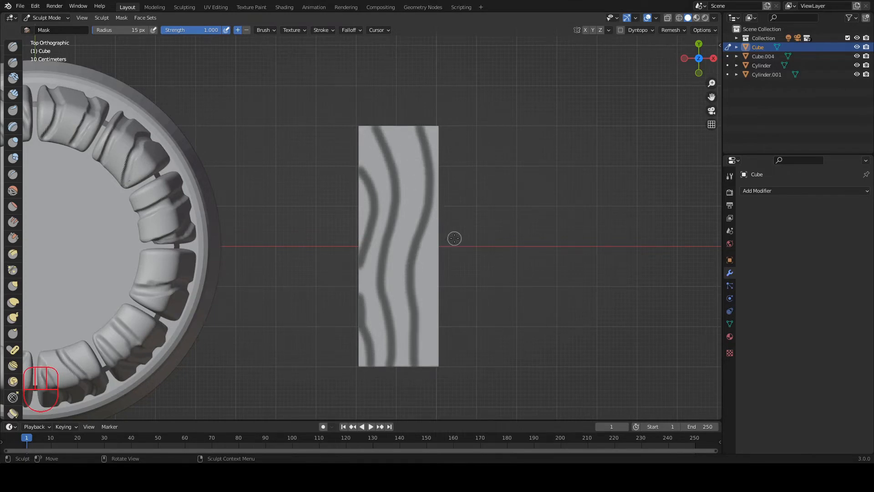
- Duplicate the masked board about 2.11 m along X and clear the mask on the copy in sculpt mode
key(1)
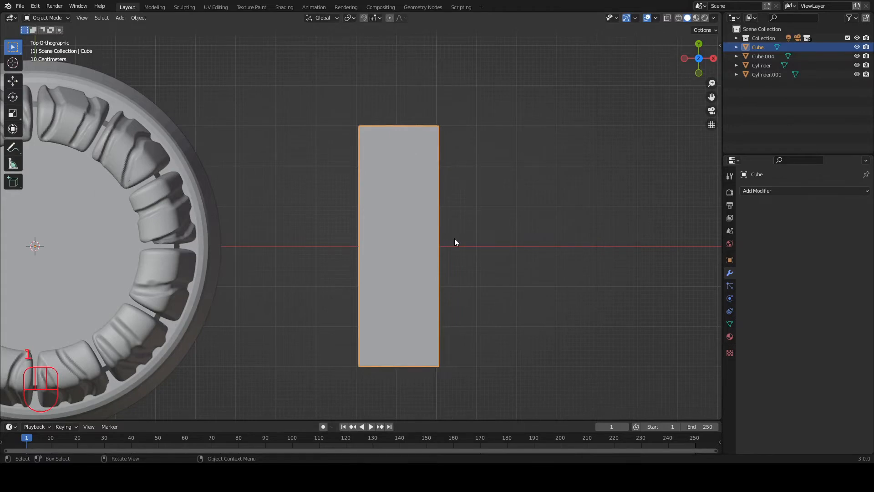
key(shift+d)
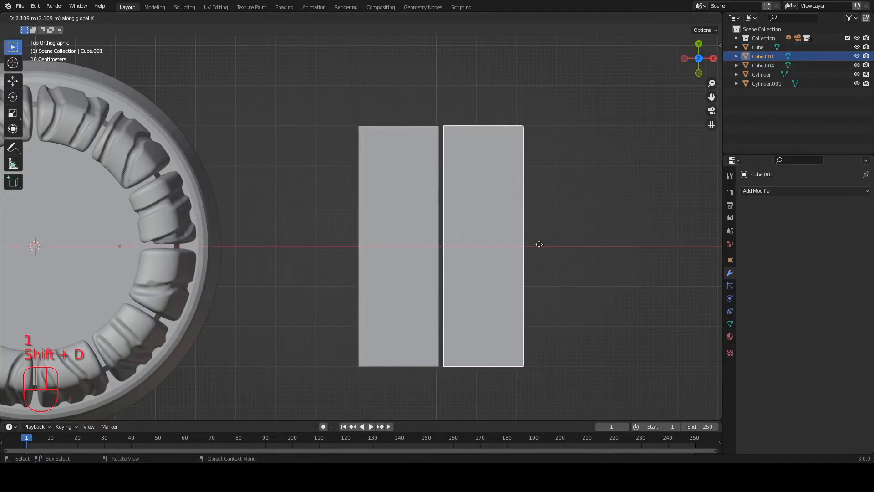
click(539, 244)
key(1)
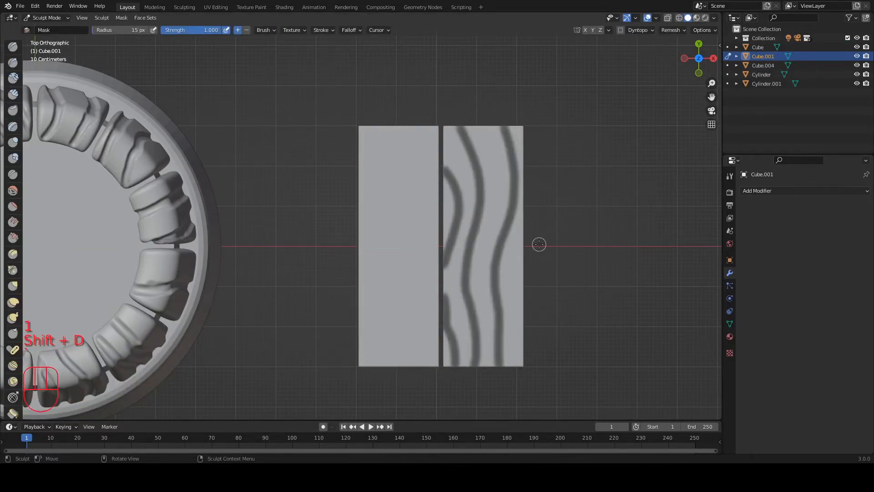
key(F3)
key(Return)
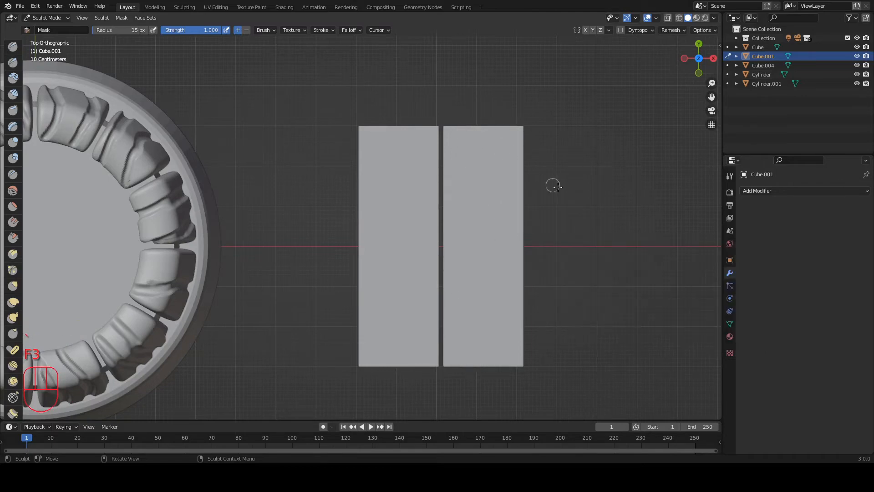
- Mask a different grain pattern on the second board, with wavy lengthwise lines, an oval knot and curved lines at the side edges
shift+middle_drag(581, 198, 531, 190)
mouse_move(439, 112)
mouse_down()
mouse_move(444, 275)
mouse_move(421, 375)
mouse_move(429, 182)
mouse_move(395, 77)
mouse_up()
drag(394, 164, 402, 180)
drag(396, 256, 395, 325)
drag(457, 353, 474, 295)
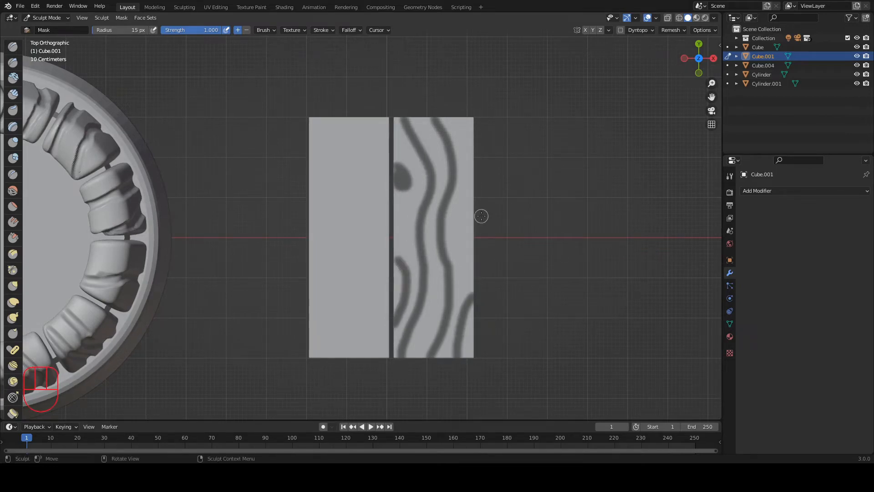
key(ctrl+z)
drag(453, 363, 477, 196)
shift+middle_drag(539, 198, 501, 183)
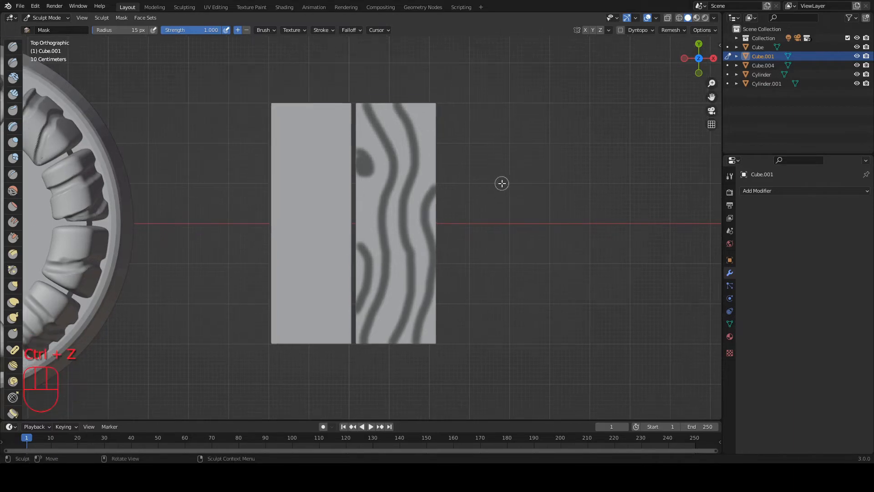
- Duplicate the second board about 2.14 m along X and nudge the copy slightly closer to it
key(Tab)
key(Tab)
key(shift+d)
key(x)
click(582, 184)
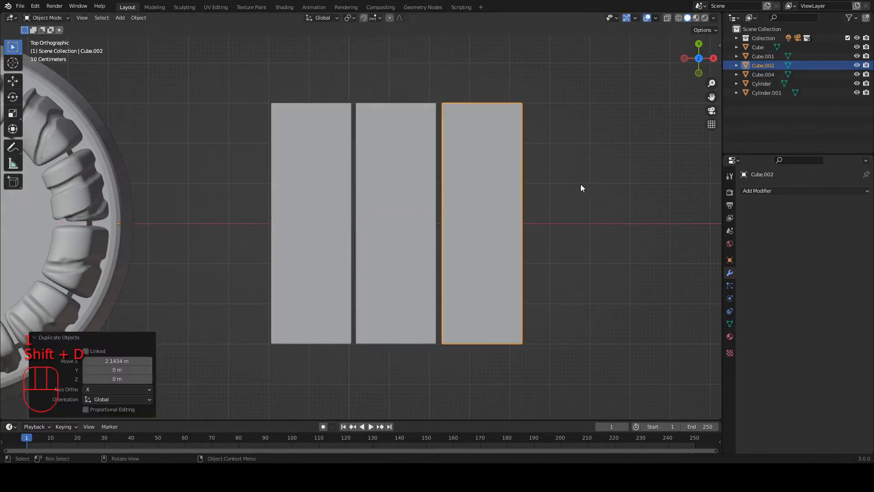
key(g)
key(x)
click(560, 183)
- Clear the third board's mask and paint new grain lines along its length, with short curved lines at the side edges
key(grave)
key(1)
key(grave)
key(F3)
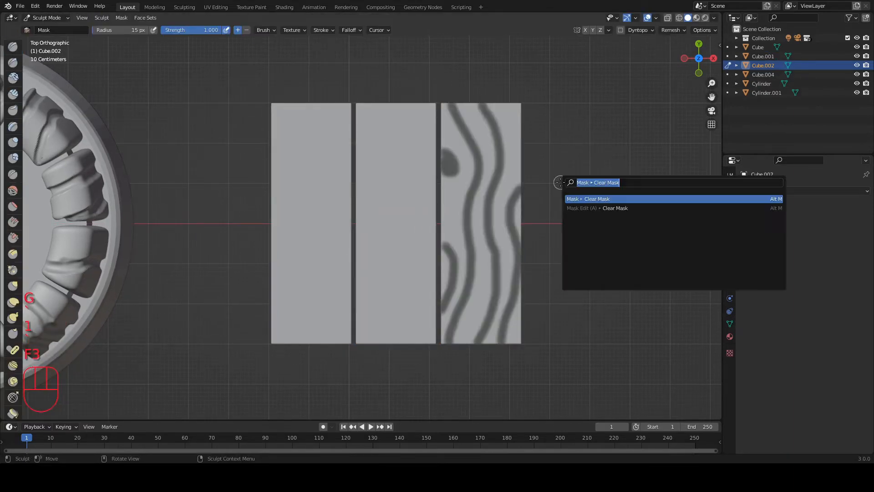
key(Return)
mouse_move(451, 108)
mouse_down()
mouse_move(495, 371)
mouse_move(501, 61)
mouse_move(524, 164)
mouse_up()
drag(445, 197, 458, 344)
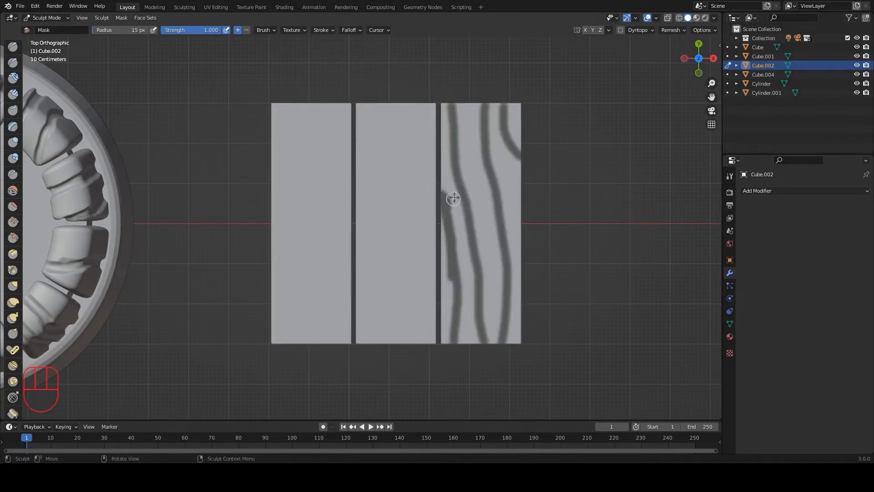
- Join the three boards into one object and invert its mask in sculpt mode
key(ctrl+Tab)
drag(255, 90, 514, 202)
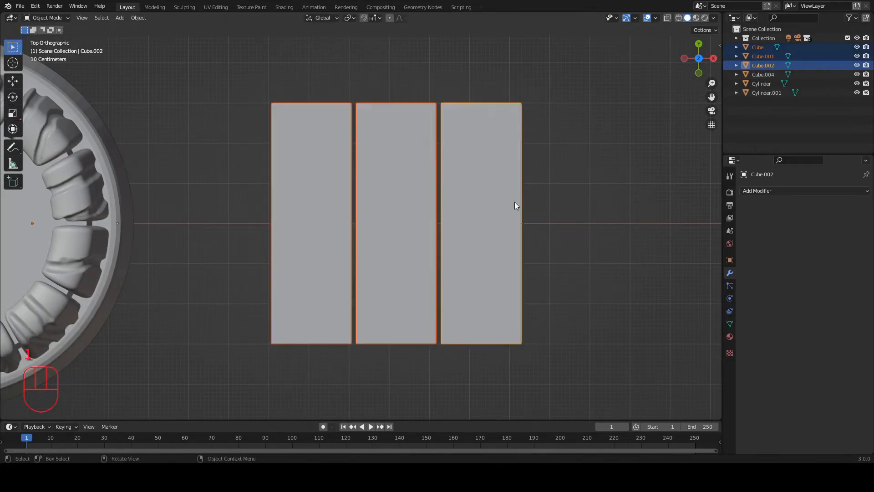
right_click(468, 189)
click(450, 189)
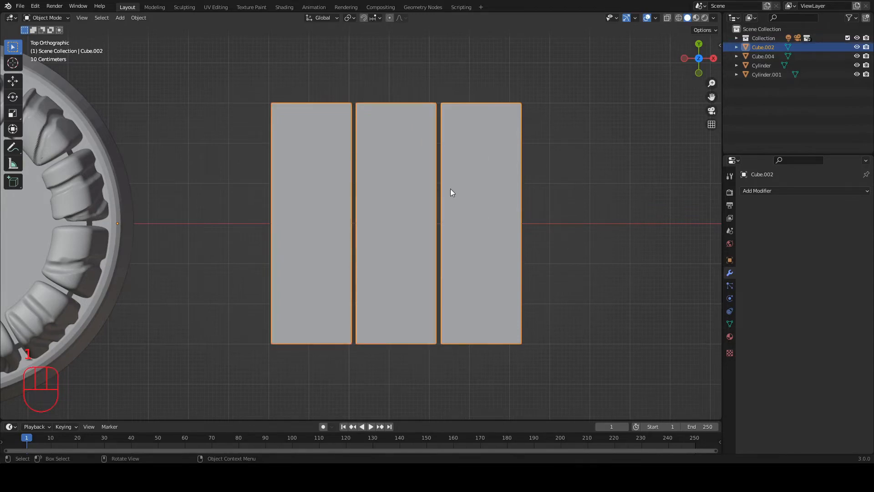
key(ctrl+Tab)
key(ctrl+i)
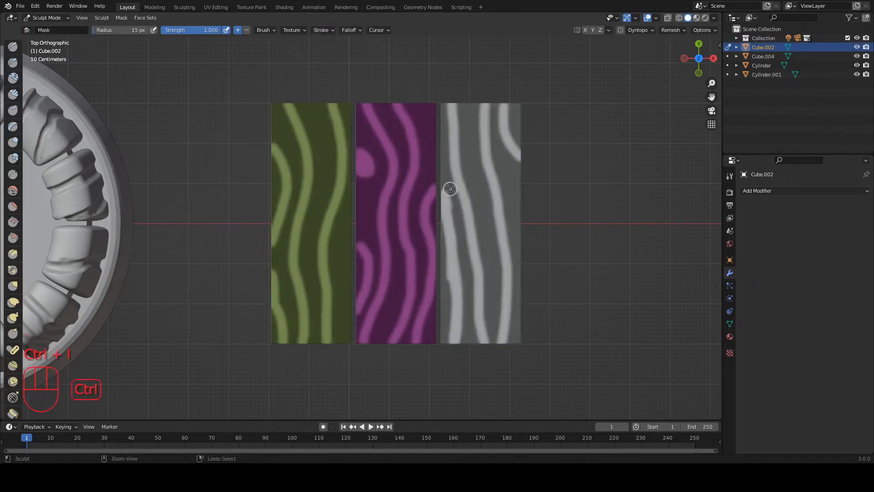
- Sink the unmasked grain lines into the boards with the Inflate mesh filter and clear the mask
scroll(12, 342, down, 3)
scroll(13, 342, down, 10)
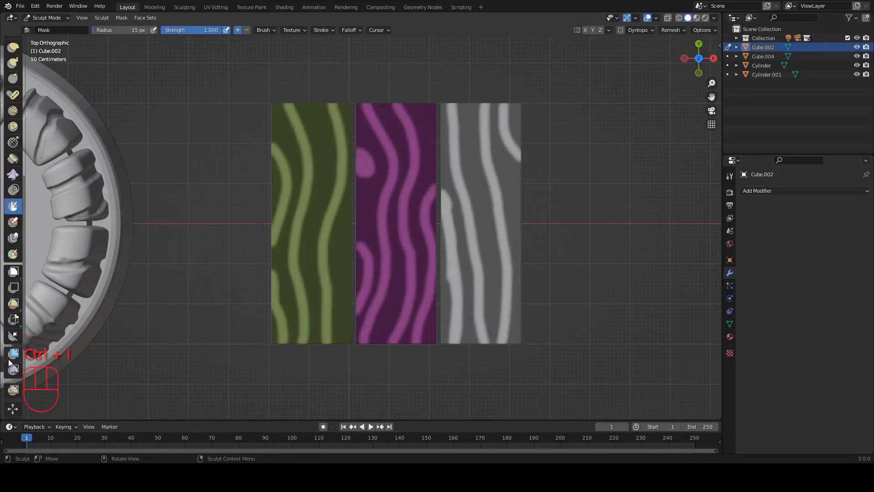
click(13, 286)
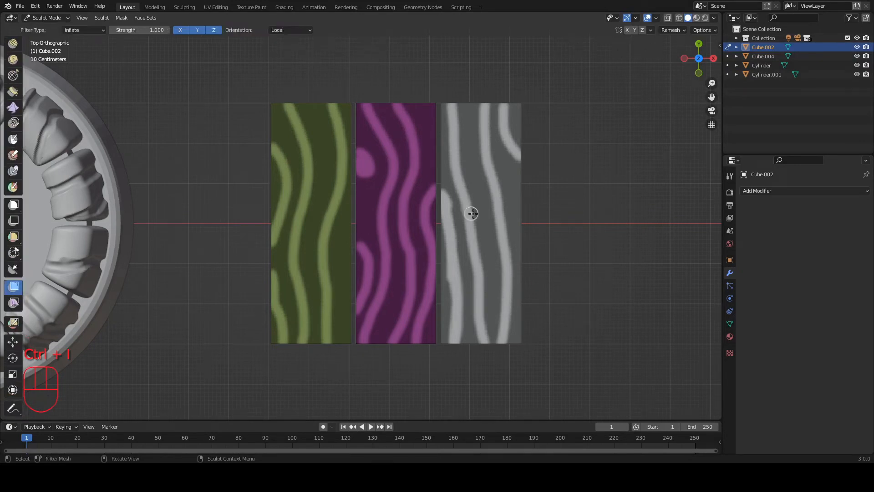
alt+drag(564, 254, 473, 246)
key(F3)
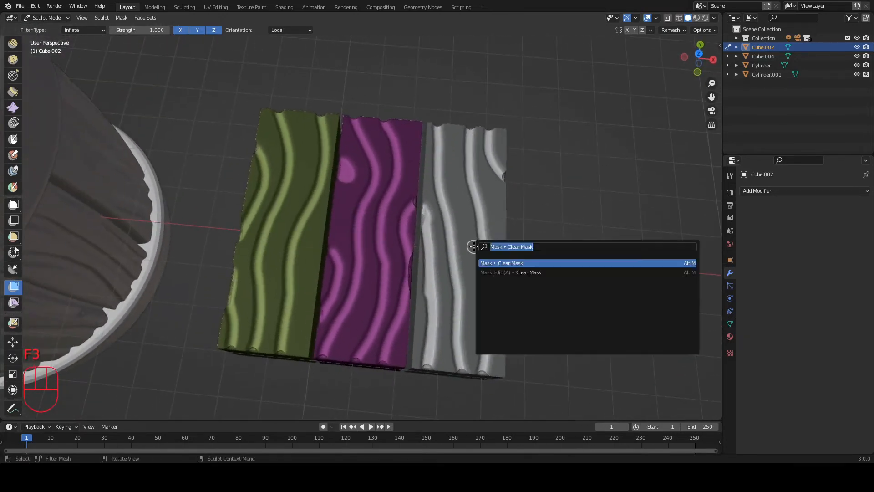
key(Return)
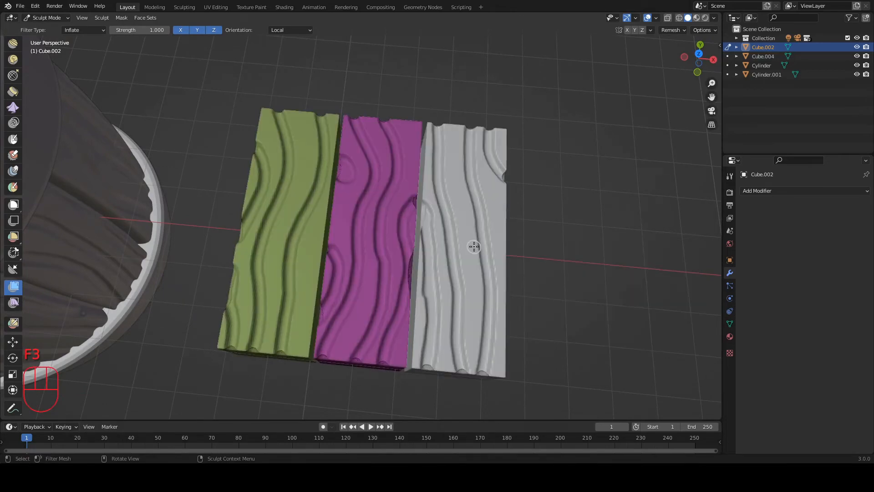
- Set the Grab brush radius to 28 px and smooth the grooves where they meet the middle board's side edge
key(g)
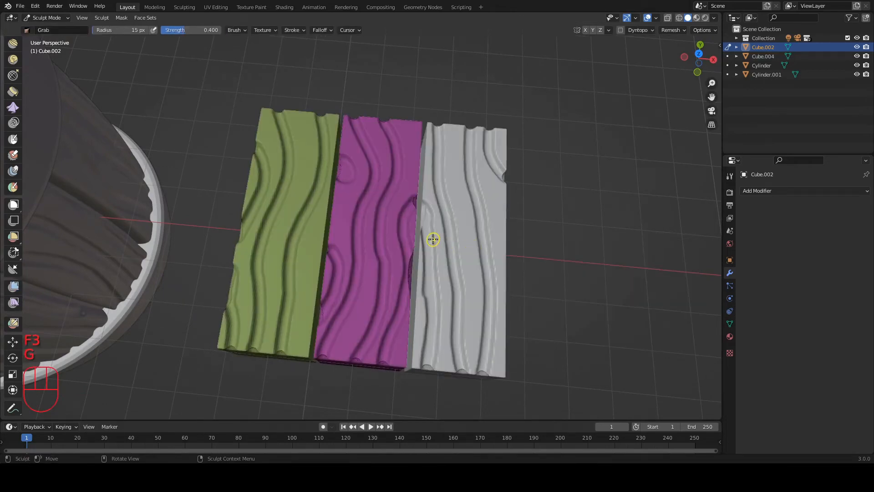
key(f)
click(433, 221)
scroll(433, 220, up, 3)
alt+middle_drag(450, 212, 392, 198)
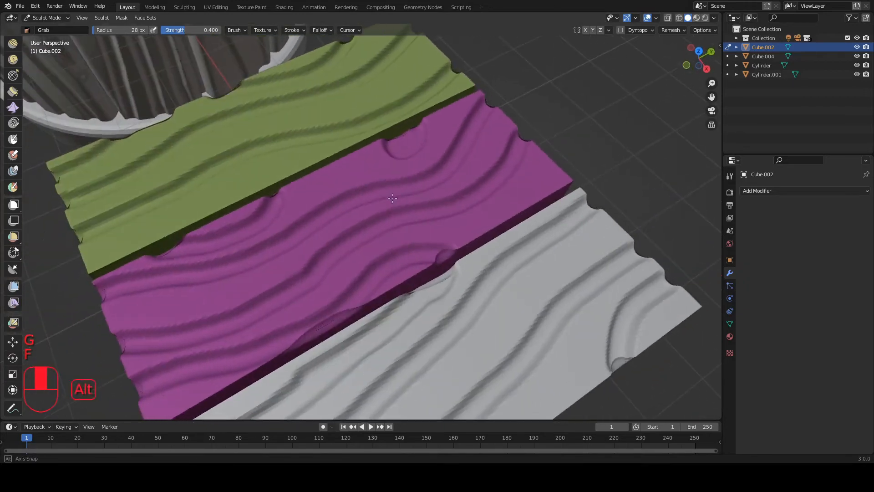
shift+middle_drag(433, 252, 365, 196)
scroll(364, 196, up, 5)
mouse_move(380, 195)
shift+mouse_down()
mouse_move(372, 179)
mouse_move(385, 173)
mouse_move(382, 191)
shift+mouse_up()
alt+middle_drag(352, 206, 427, 202)
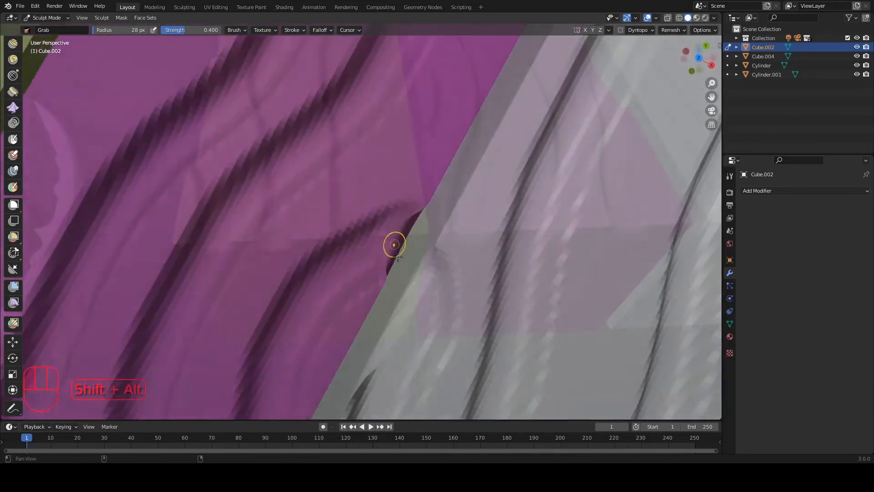
- Smooth the groove ends along the first board's end edge and outer side edge
mouse_move(273, 244)
shift+mouse_down()
mouse_move(282, 250)
mouse_move(205, 242)
shift+mouse_up()
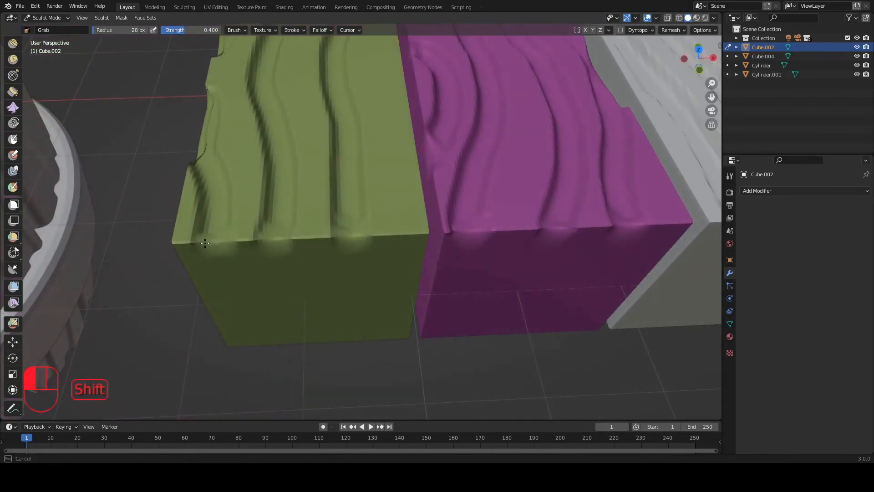
alt+middle_drag(241, 174, 295, 206)
mouse_move(214, 196)
alt+shift+middle_down()
mouse_move(382, 252)
mouse_move(403, 223)
alt+shift+middle_up()
mouse_move(439, 233)
shift+mouse_down()
mouse_move(435, 216)
mouse_move(393, 201)
shift+mouse_up()
mouse_move(506, 242)
shift+mouse_down()
mouse_move(619, 287)
mouse_move(532, 254)
shift+mouse_up()
alt+middle_drag(396, 244, 443, 261)
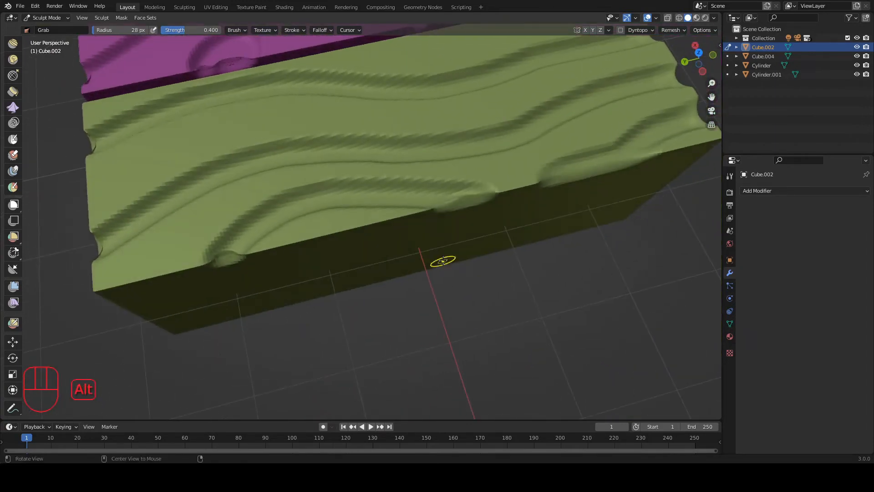
shift+drag(451, 200, 432, 208)
- Smooth the remaining groove ends along the end edges of all three boards
alt+shift+middle_drag(255, 273, 408, 255)
mouse_move(391, 241)
shift+mouse_down()
mouse_move(378, 239)
mouse_move(401, 236)
shift+mouse_up()
alt+middle_drag(334, 232, 435, 218)
shift+drag(415, 241, 421, 244)
shift+drag(299, 244, 269, 253)
shift+drag(269, 253, 273, 259)
shift+middle_drag(253, 278, 270, 279)
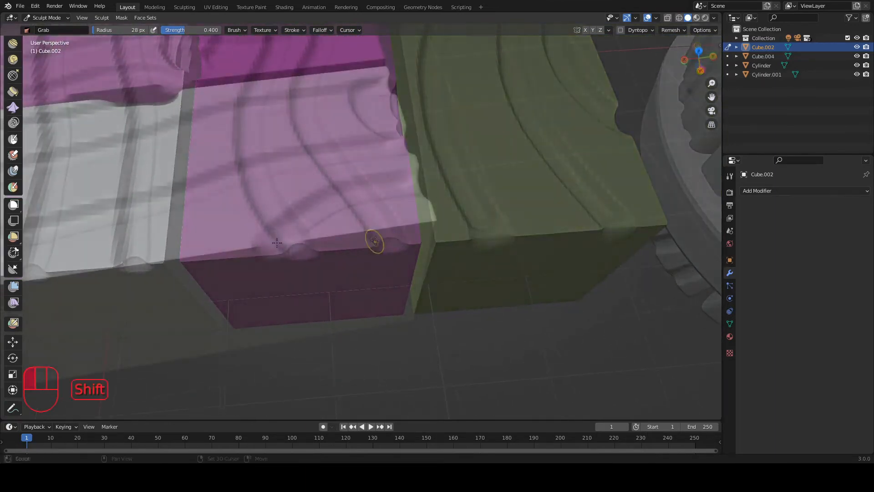
alt+shift+middle_drag(380, 238, 468, 224)
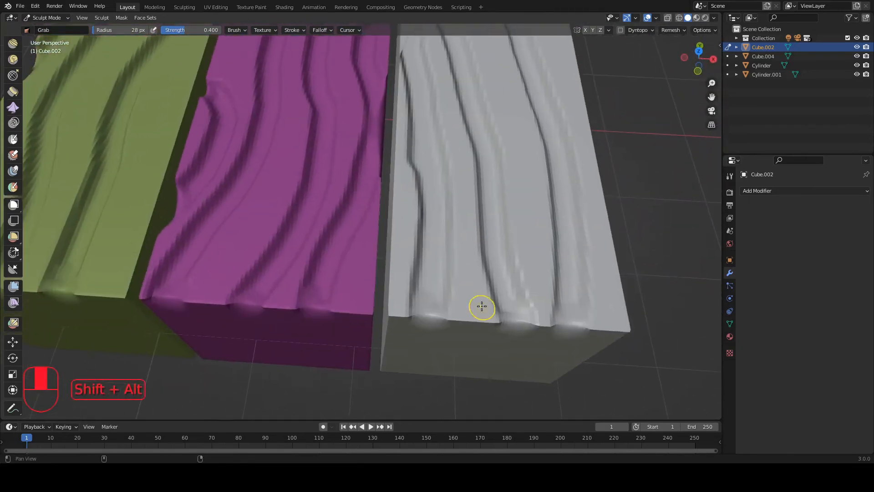
mouse_move(478, 306)
alt+middle_down()
mouse_move(410, 228)
mouse_move(540, 212)
mouse_move(489, 208)
mouse_move(502, 222)
mouse_move(427, 205)
mouse_move(348, 143)
mouse_move(515, 212)
alt+middle_up()
- In object mode, move the joined boards about -11.19 m along X over the barrel
key(1)
click(695, 56)
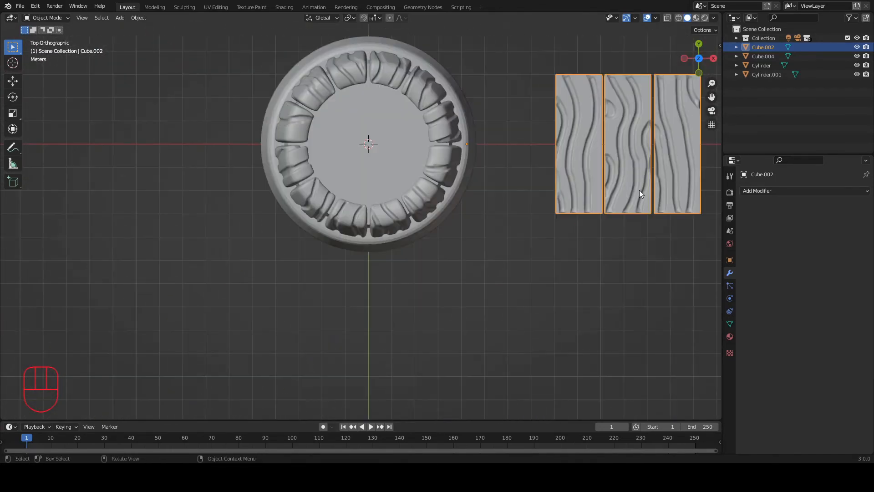
key(g)
key(x)
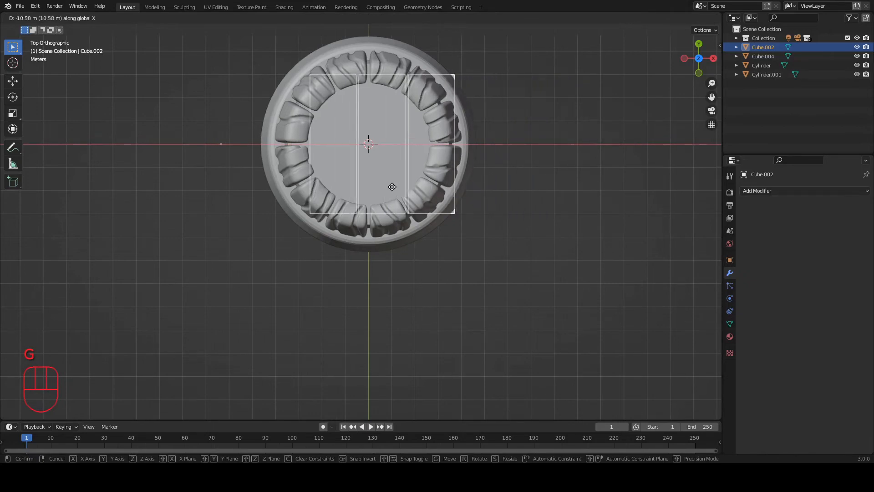
click(382, 190)
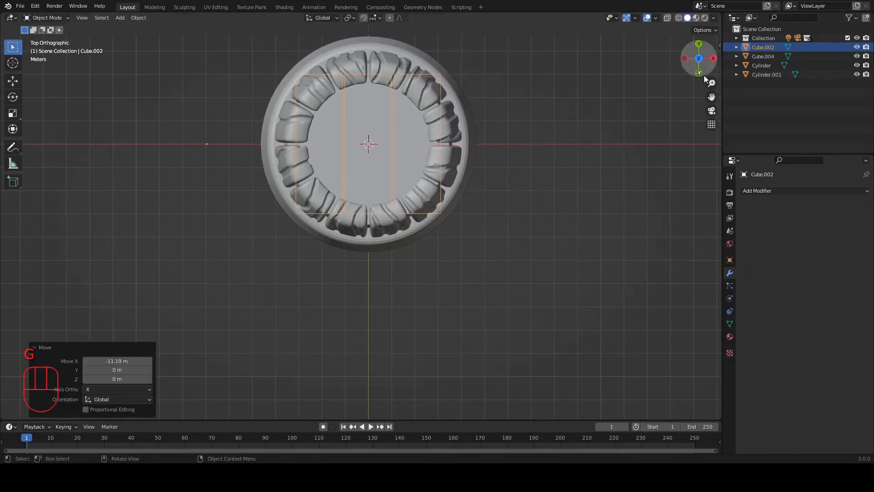
- Move the joined boards along Z into the barrel's top opening, with a last adjustment of about -0.69 m
middle_drag(564, 176, 458, 200)
key(alt+z)
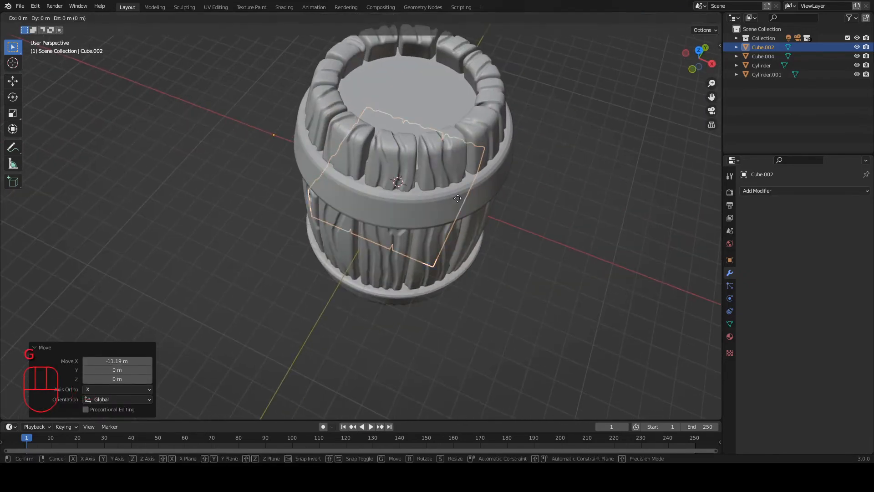
key(g)
key(z)
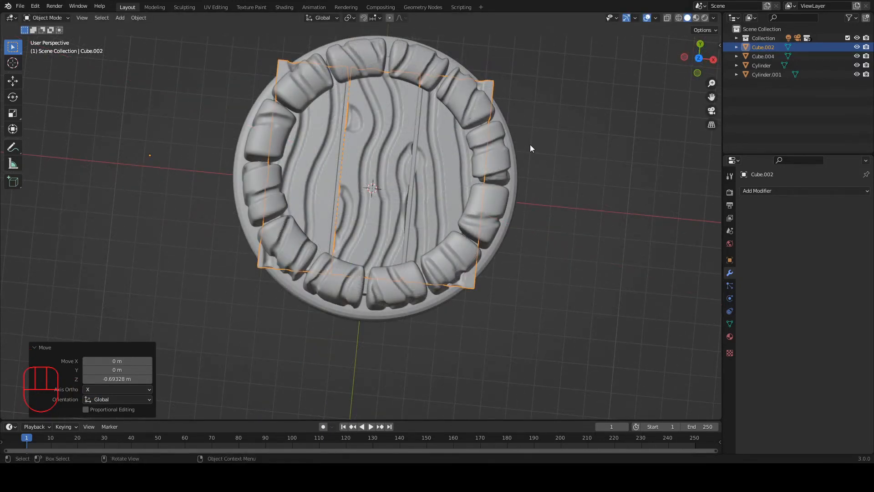
- Set the joined boards' origin to their geometry and scale them down to about 0.88 to fit inside the barrel's rim
key(s)
right_click(627, 121)
right_click(626, 121)
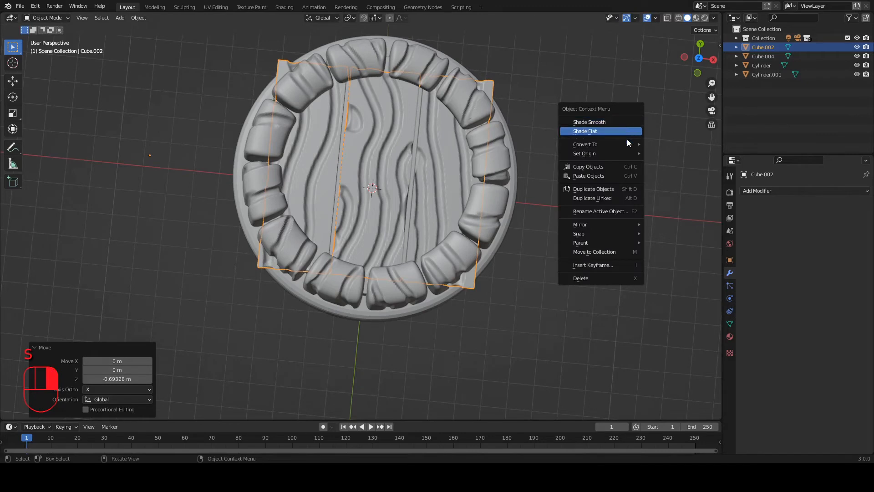
mouse_move(618, 153)
click(663, 163)
key(s)
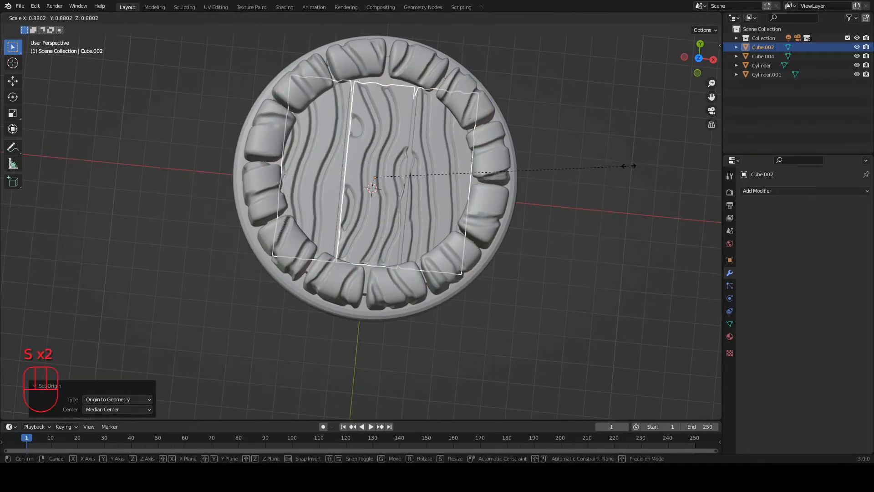
key(shift)
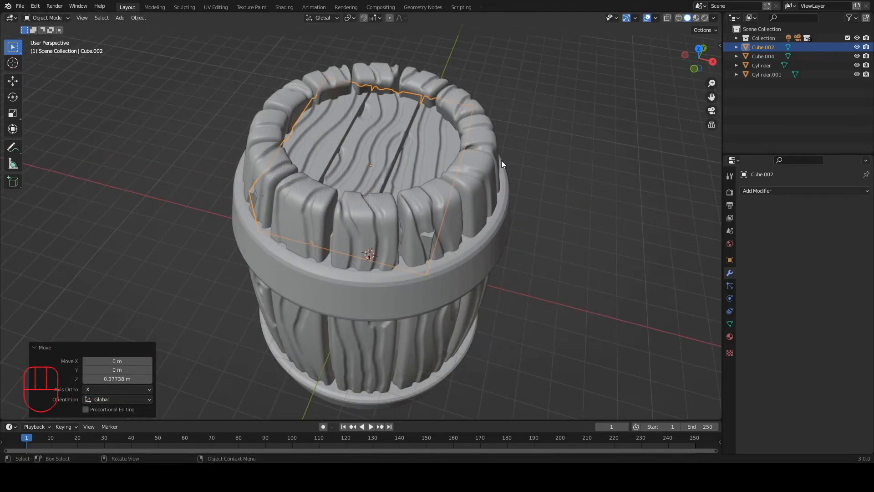
- In Sculpt Mode, rework the middle board's edge along the gap to the neighbouring board with the 28 px Grab brush
key(ctrl+Tab)
mouse_move(448, 137)
alt+shift+mouse_down()
mouse_move(428, 142)
mouse_move(461, 195)
alt+shift+mouse_up()
scroll(431, 193, up, 8)
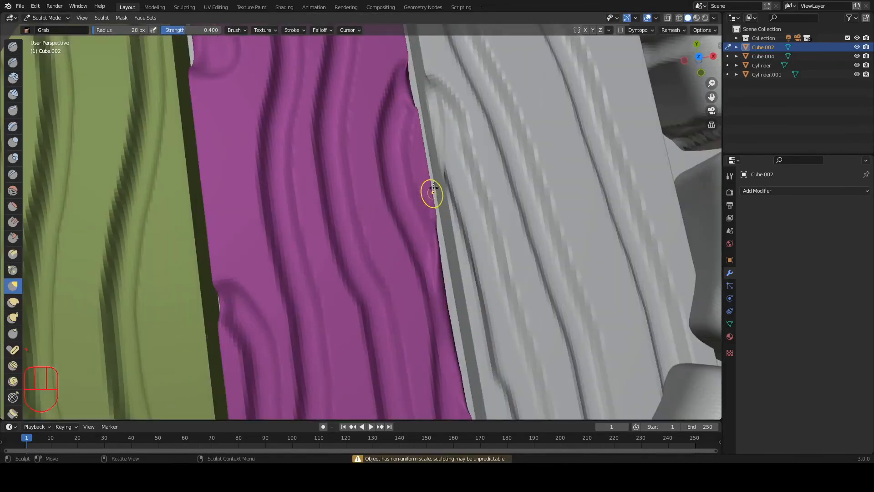
mouse_move(427, 150)
shift+mouse_down()
mouse_move(411, 97)
mouse_move(437, 211)
mouse_move(423, 191)
mouse_move(396, 214)
shift+mouse_up()
scroll(438, 213, down, 8)
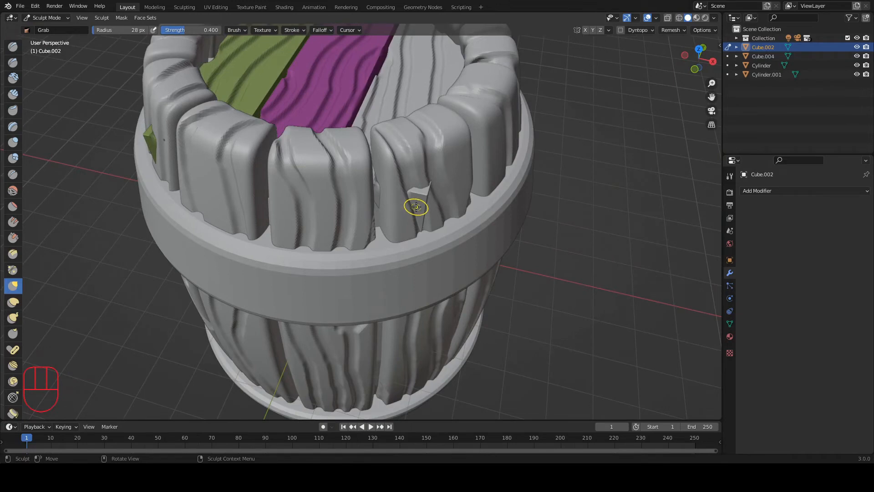
- Enlarge the Grab brush to 68 px and push the first lid corners poking through the planks back inside the barrel
key(f)
click(451, 206)
mouse_move(439, 196)
shift+mouse_down()
mouse_move(410, 202)
mouse_move(417, 223)
mouse_move(427, 185)
mouse_move(383, 192)
shift+mouse_up()
mouse_move(301, 207)
alt+mouse_down()
mouse_move(344, 195)
mouse_move(357, 201)
alt+mouse_up()
mouse_move(312, 204)
shift+mouse_down()
mouse_move(300, 212)
mouse_move(283, 203)
mouse_move(391, 205)
shift+mouse_up()
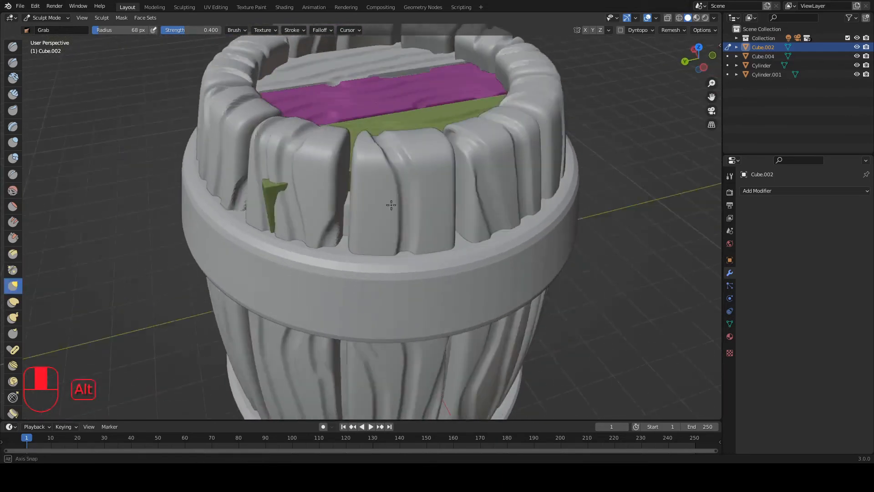
- Push the remaining protruding lid corners behind the surrounding planks and return to Object Mode
alt+middle_drag(391, 204, 406, 207)
alt+shift+middle_drag(348, 205, 391, 207)
mouse_move(366, 206)
shift+mouse_down()
mouse_move(353, 237)
mouse_move(361, 207)
shift+mouse_up()
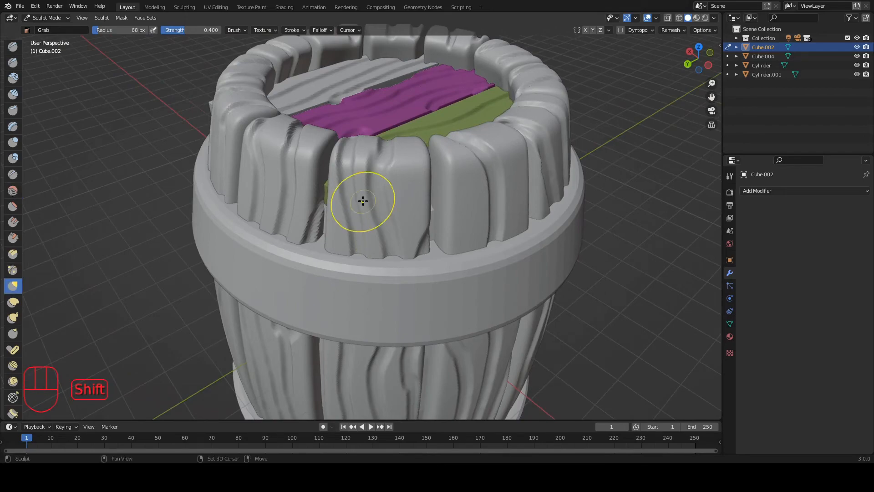
alt+middle_drag(363, 201, 464, 188)
mouse_move(351, 172)
shift+mouse_down()
mouse_move(351, 203)
mouse_move(342, 178)
mouse_move(335, 184)
shift+mouse_up()
mouse_move(335, 183)
alt+middle_down()
mouse_move(460, 231)
mouse_move(429, 162)
alt+middle_up()
key(1)
scroll(440, 203, down, 3)
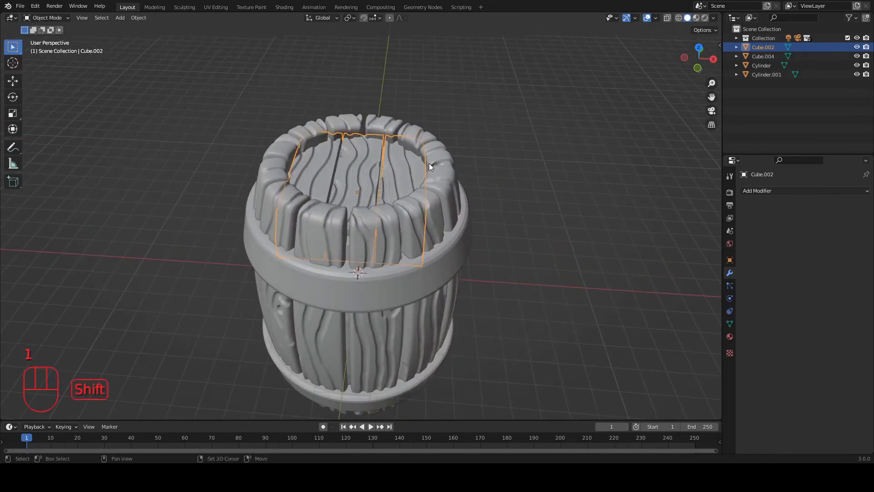
- Duplicate the lid about -4.51 m along Z and rotate the copy 180° about the X axis
key(shift+d)
key(z)
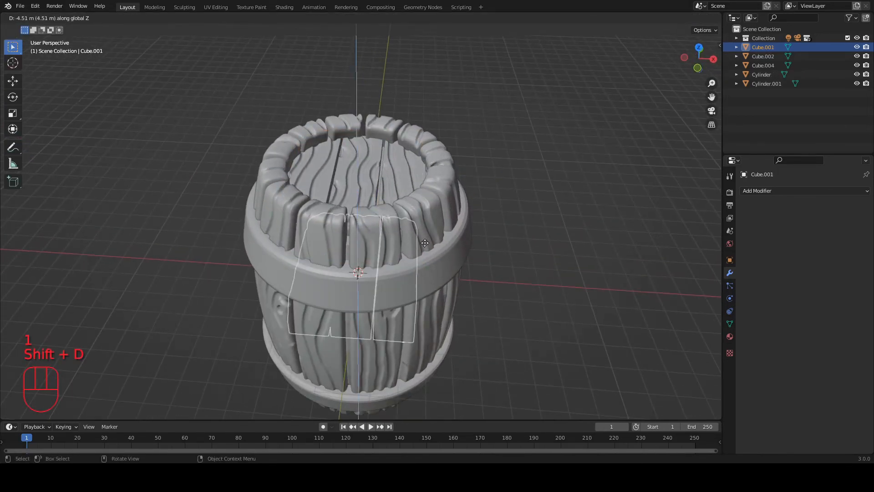
click(424, 243)
text(rx180)
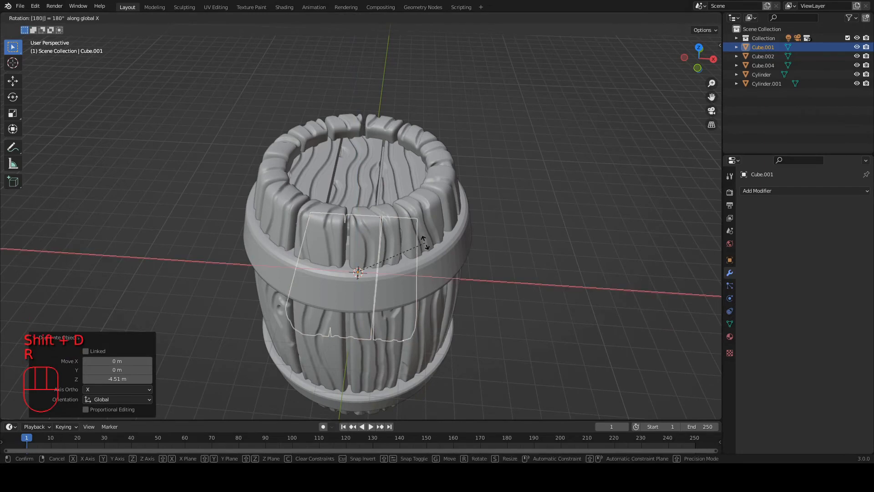
click(425, 243)
- Move the flipped lid copy down along Z in the front view into the barrel's bottom opening
click(697, 68)
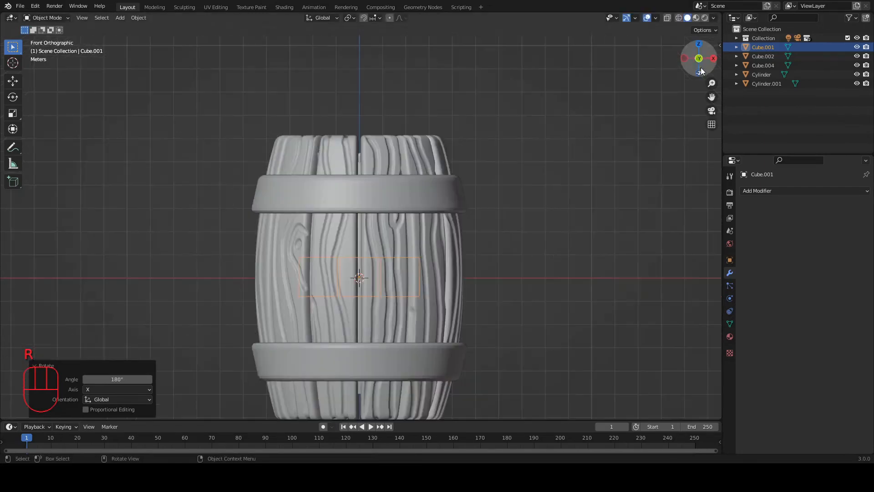
key(g)
key(z)
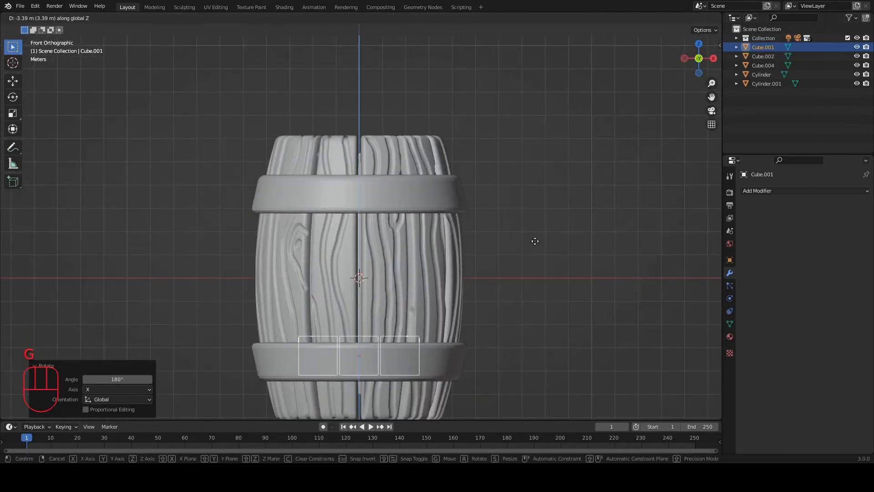
click(530, 275)
shift+middle_drag(530, 275, 444, 161)
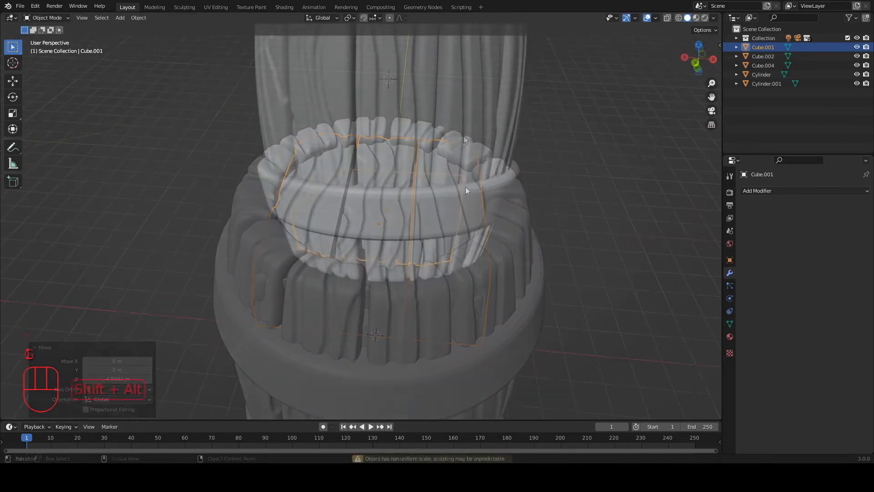
alt+shift+middle_drag(465, 187, 431, 127)
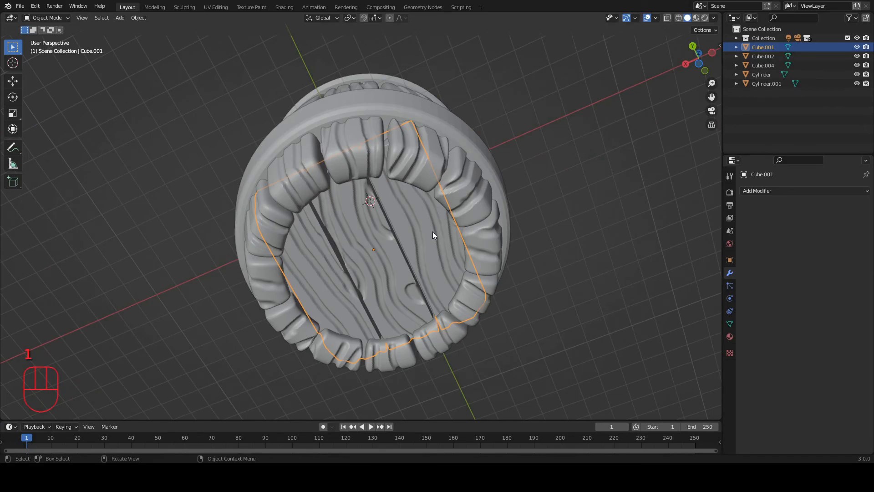
click(751, 191)
click(563, 97)
alt+middle_drag(513, 89, 553, 262)
click(474, 233)
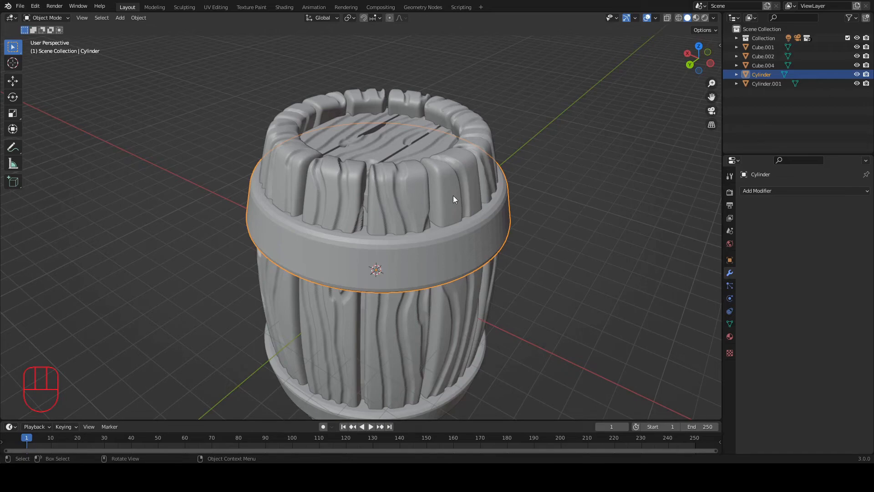
click(423, 156)
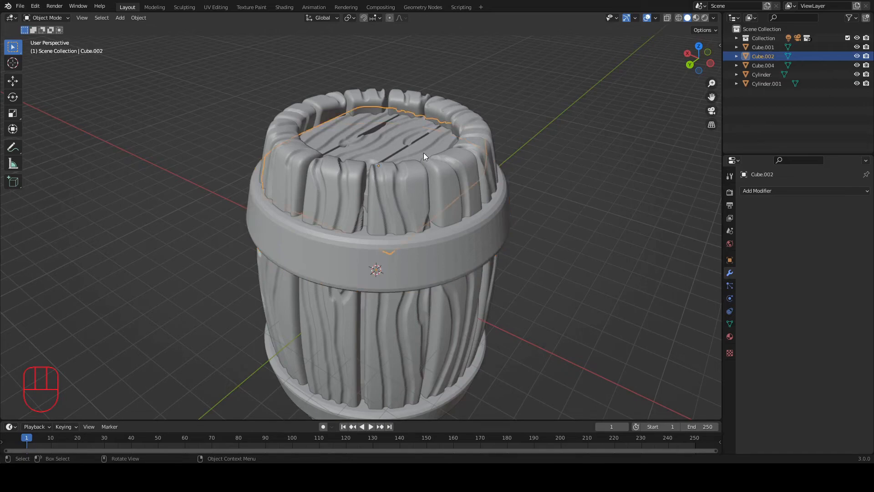
click(477, 135)
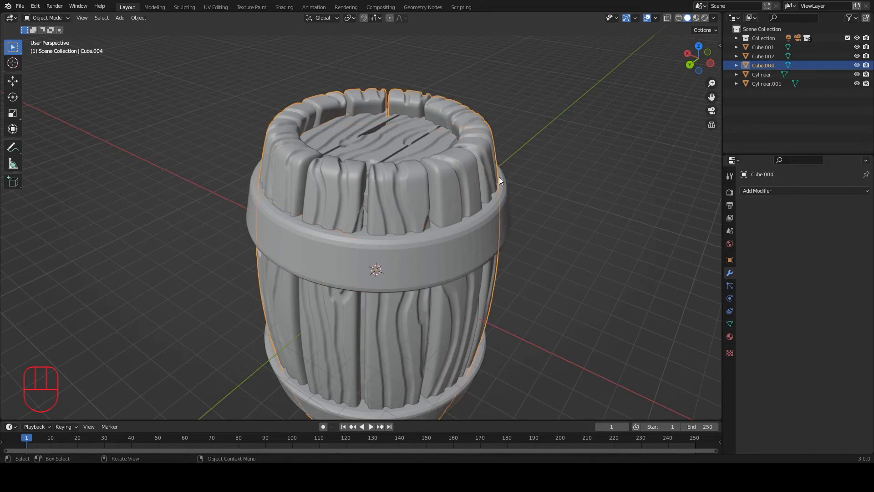
- Merge the upper band, the planks and the lower band into one mesh with Boolean unions
click(489, 230)
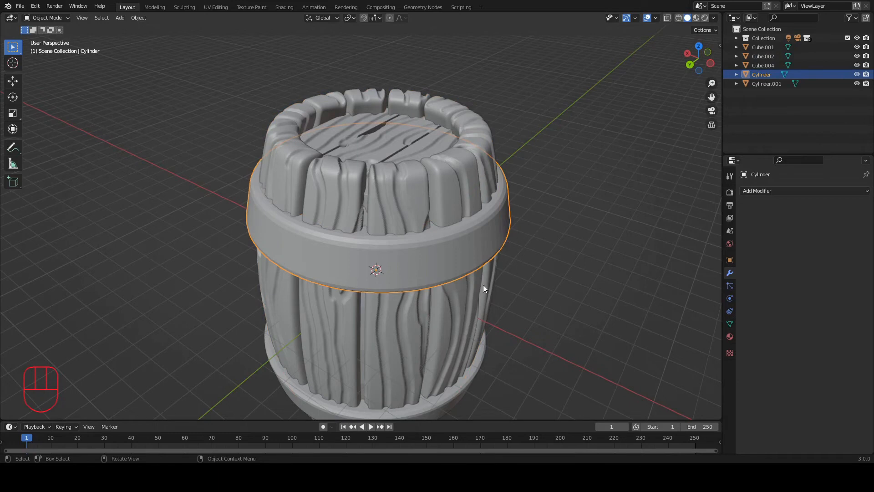
shift+click(468, 323)
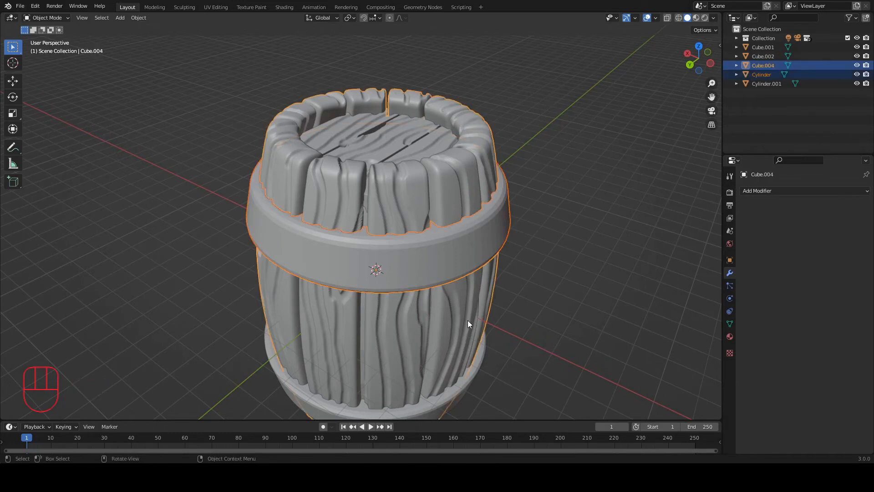
key(ctrl+shift)
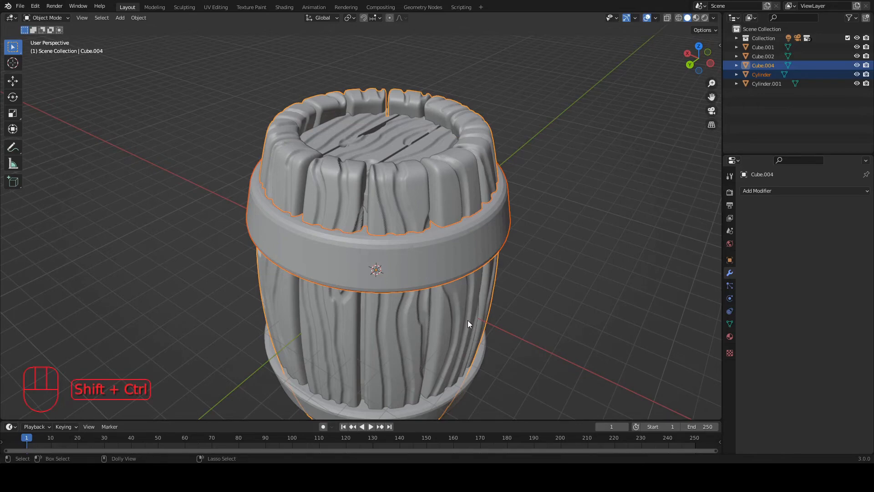
key(ctrl+shift+KP_Add)
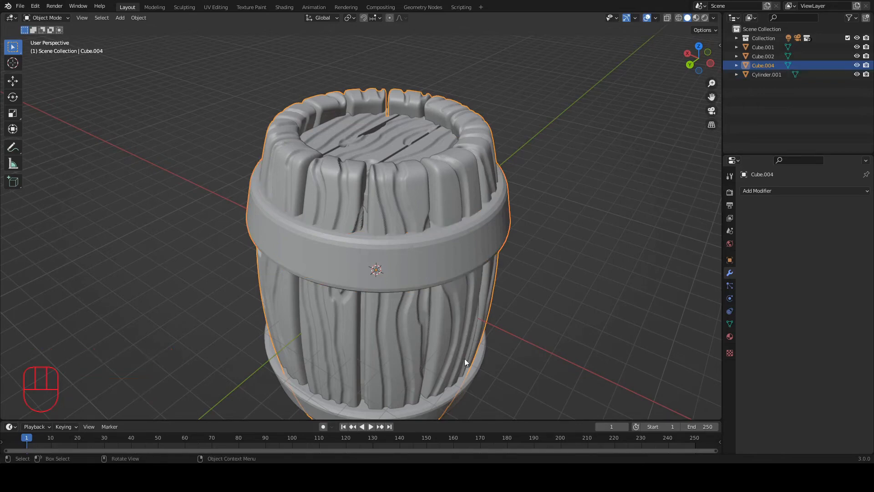
shift+click(458, 392)
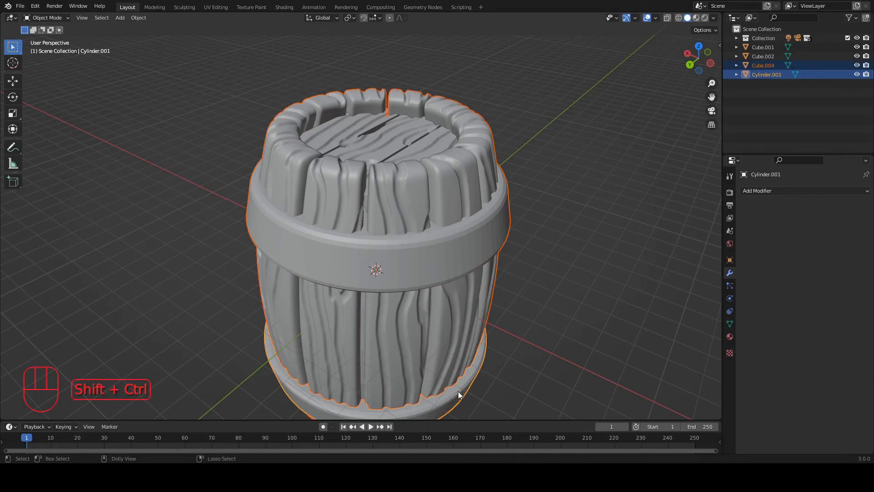
key(ctrl+shift+KP_Add)
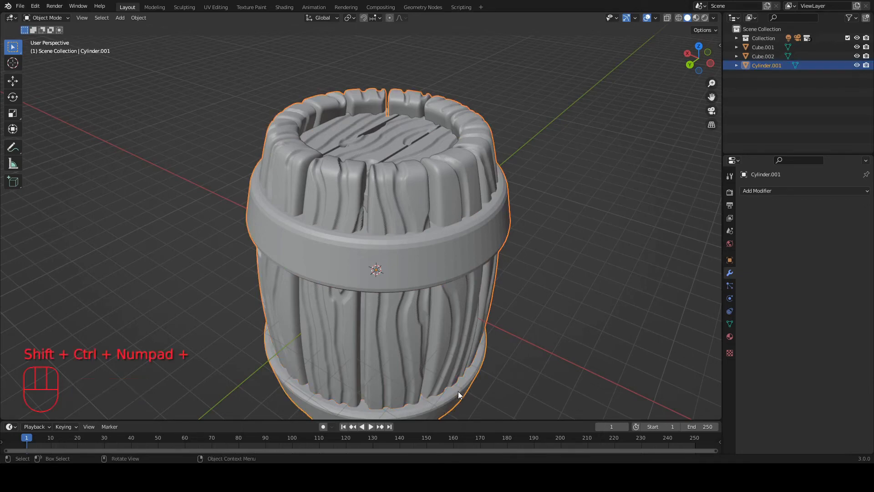
- Union the top and bottom lids with the barrel body and check the merged mesh's interior in wireframe
key(shift+z)
alt+middle_drag(444, 333, 365, 301)
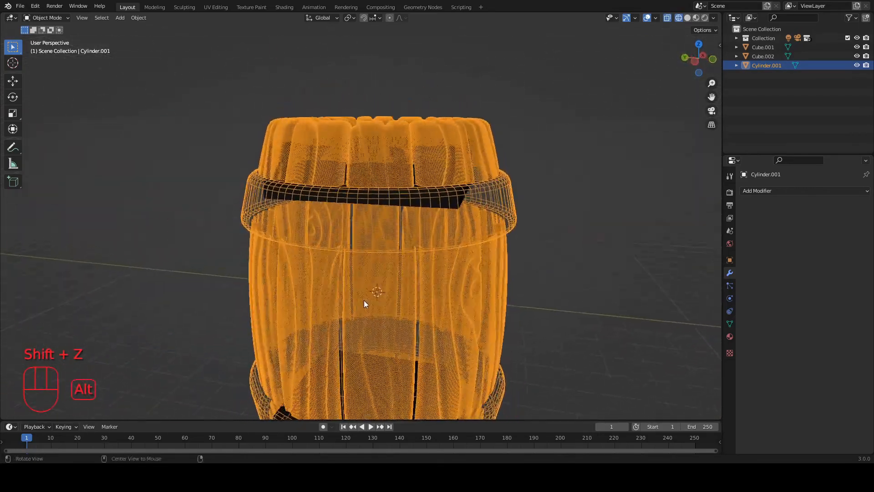
mouse_move(491, 210)
alt+middle_down()
mouse_move(489, 197)
mouse_move(494, 215)
alt+middle_up()
key(shift+z)
shift+click(416, 160)
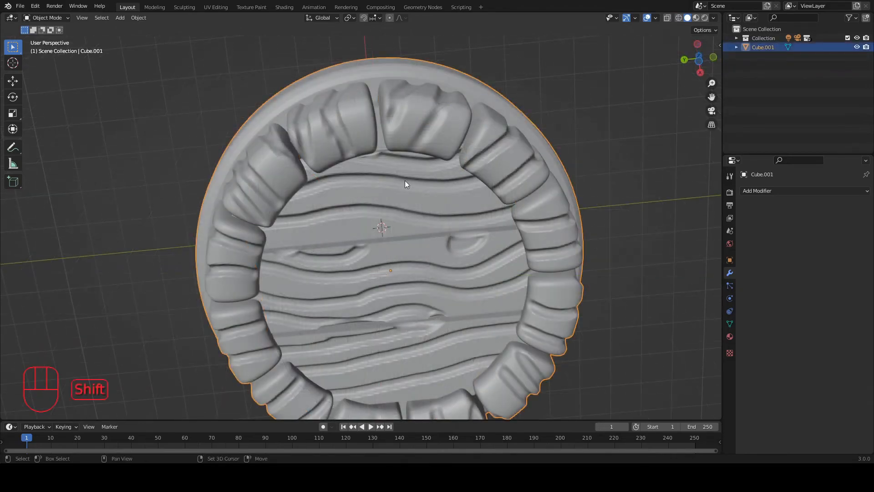
key(shift+z)
alt+middle_drag(406, 185, 322, 220)
key(shift+z)
scroll(355, 269, up, 3)
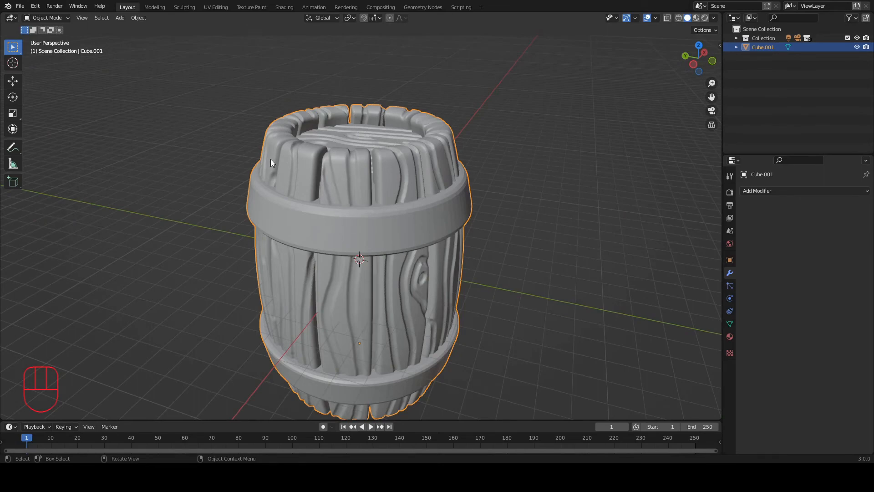
- In Edit Mode, delete loose vertices, edges and faces from the merged barrel mesh
key(Tab)
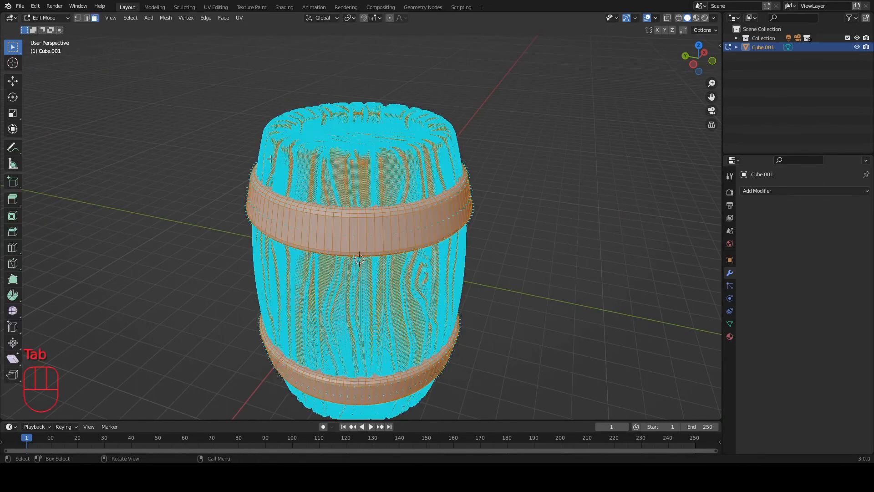
click(167, 18)
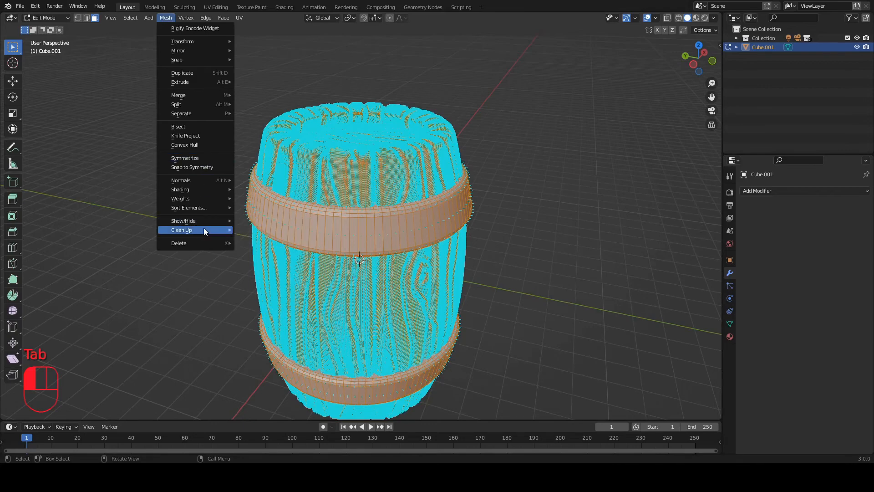
mouse_move(205, 231)
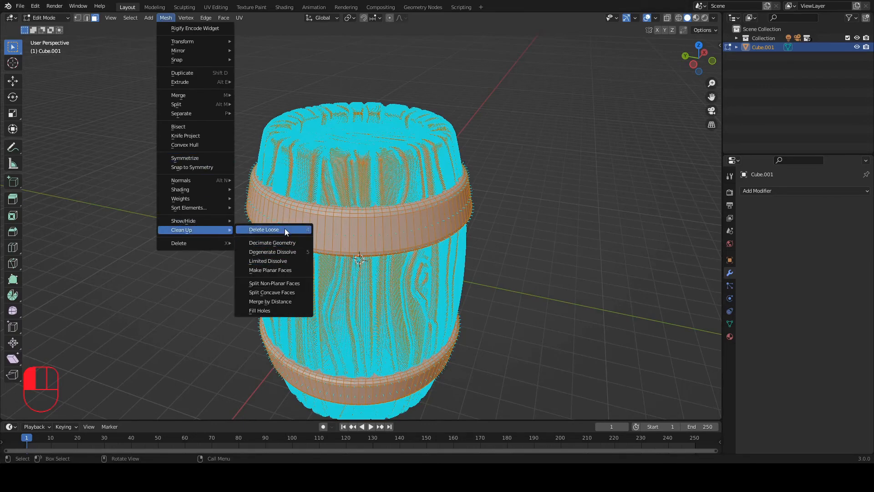
click(284, 229)
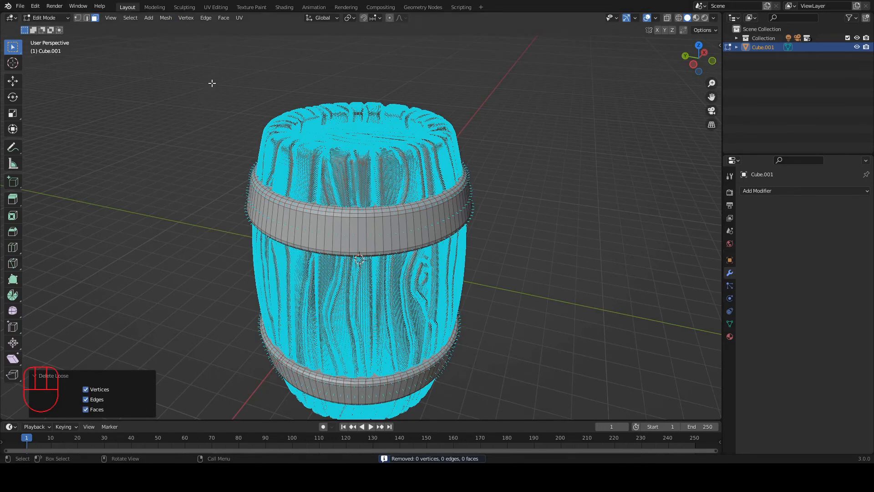
- Select the whole barrel mesh, run Degenerate Dissolve with a 0.0001 m merge distance, and return to Object Mode
key(a)
click(165, 18)
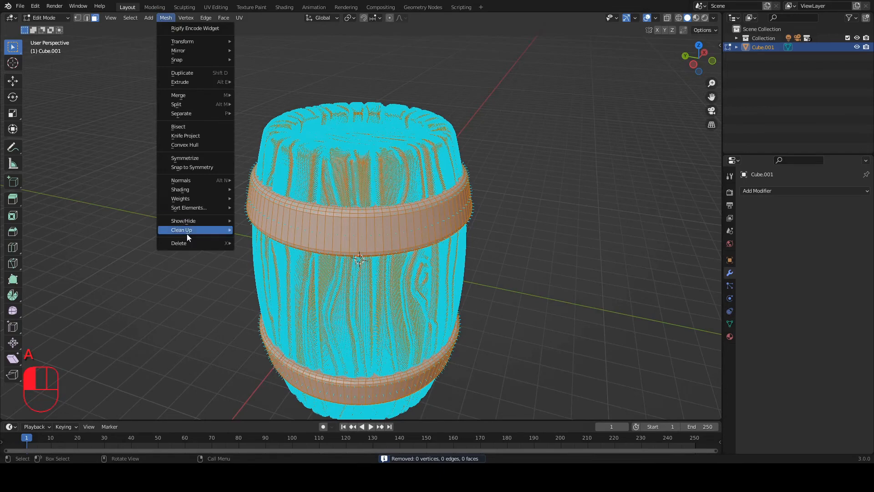
mouse_move(187, 231)
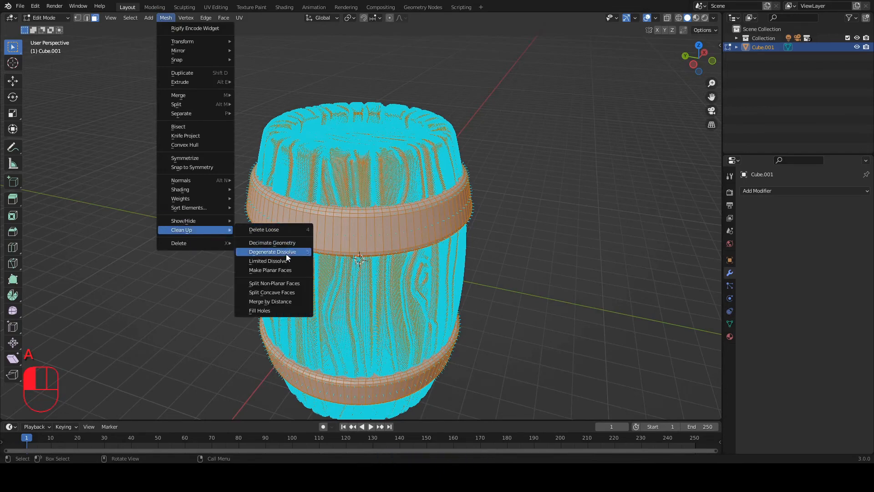
click(266, 253)
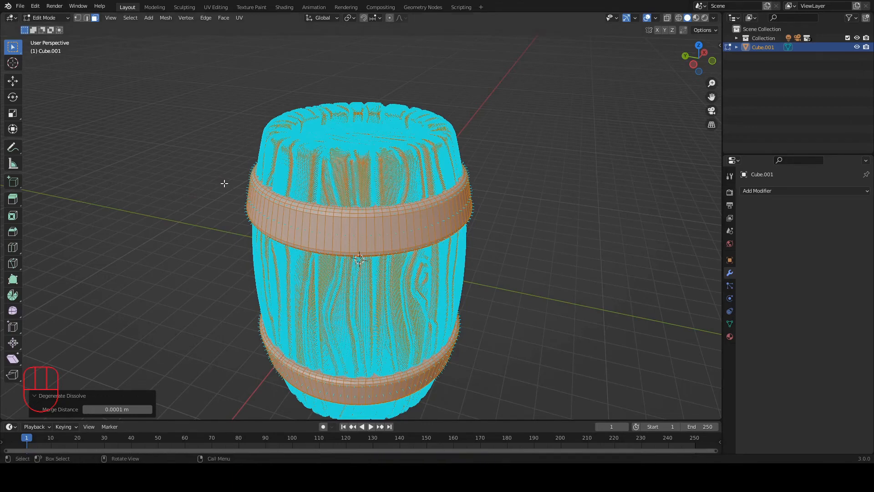
key(shift+r)
key(Tab)
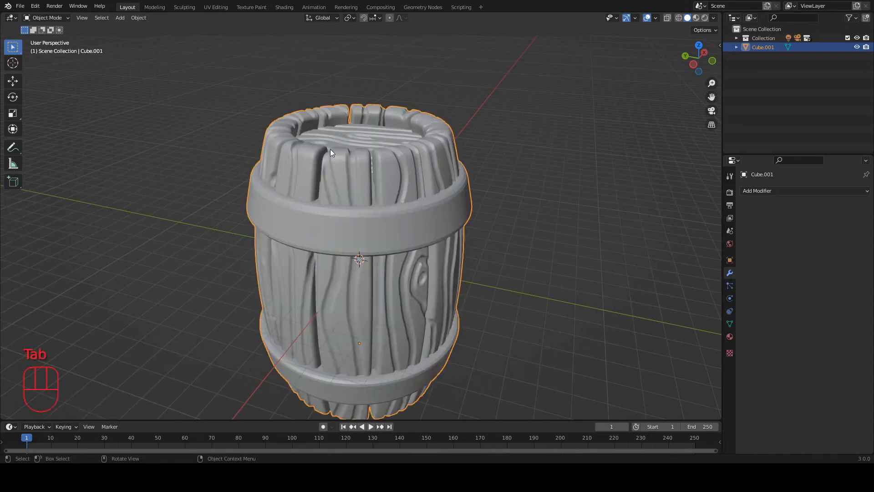
- Import the SirScalesby STL scale figures for 25, 28, 30 and 32 mm and line them up beside the barrel
click(20, 6)
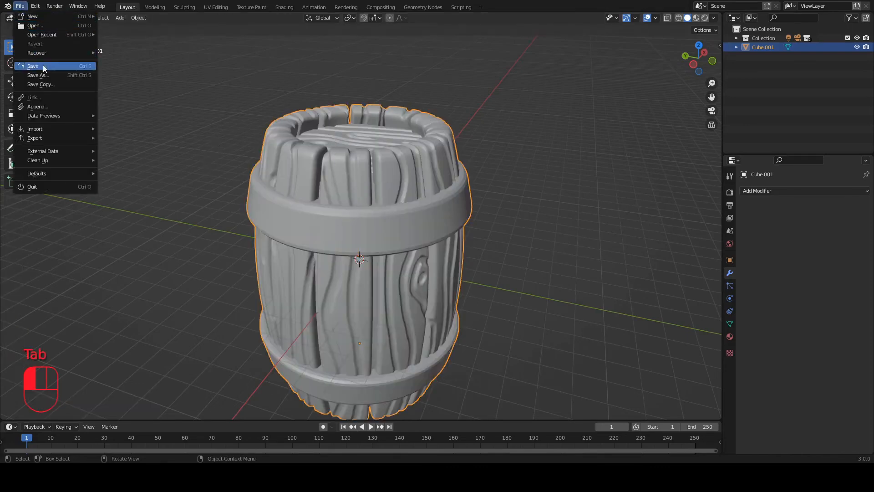
mouse_move(67, 129)
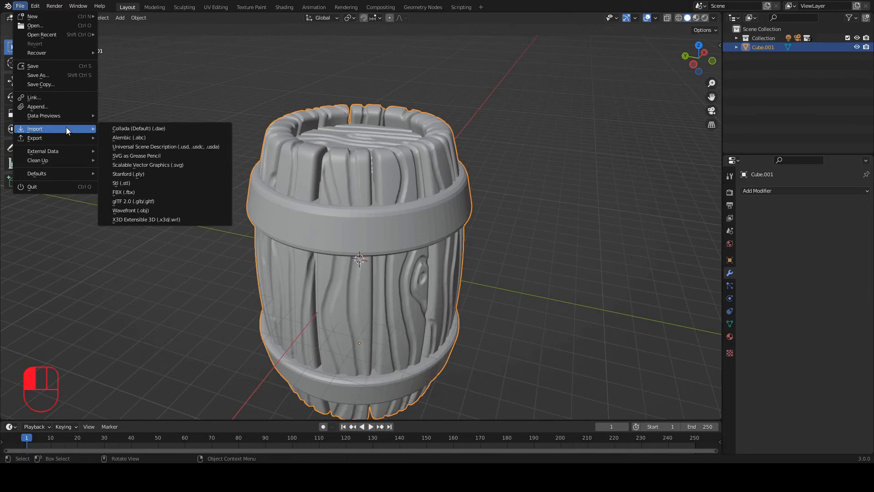
click(149, 182)
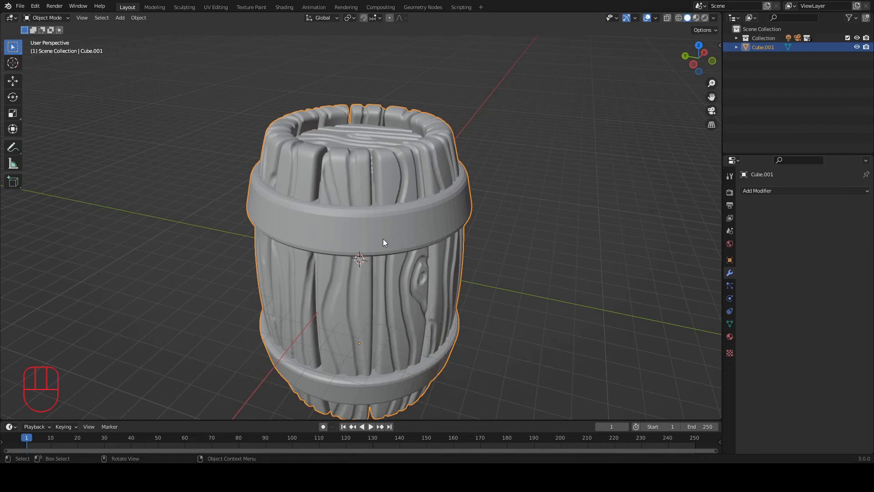
key(g)
key(g)
key(g)
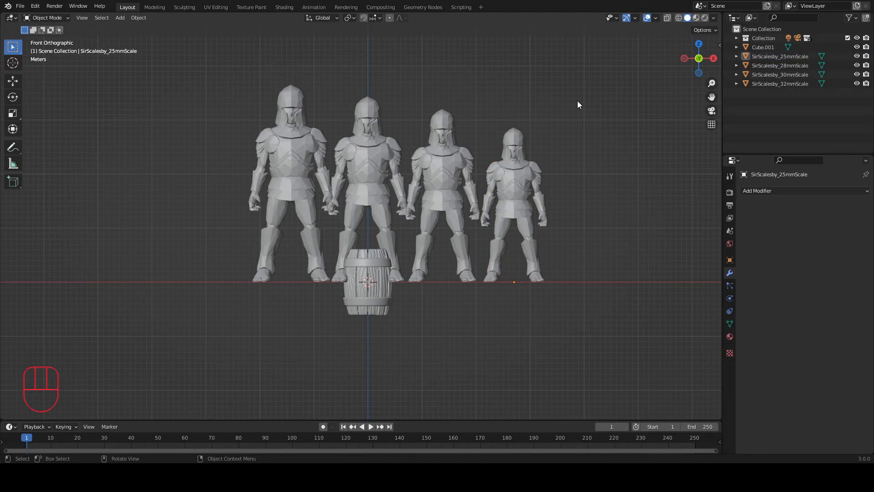
- Raise the barrel about 6.24 m along Z so its base stands level with the scale figures' feet
click(502, 179)
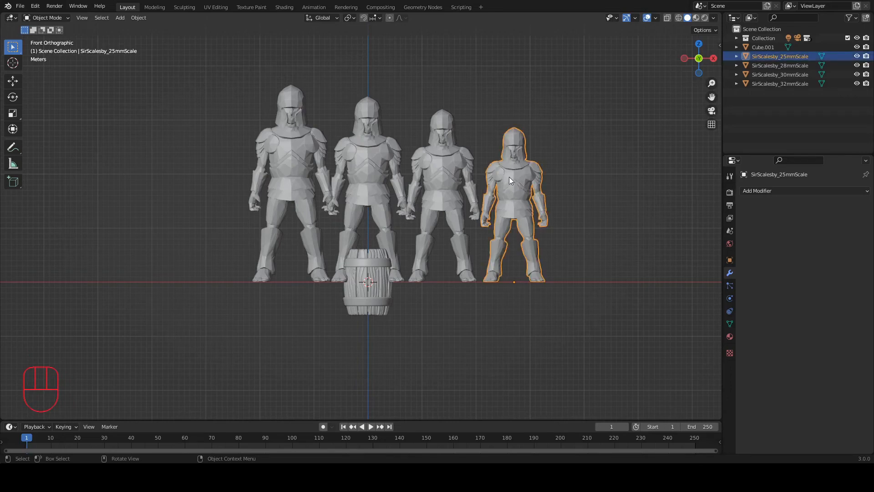
click(298, 147)
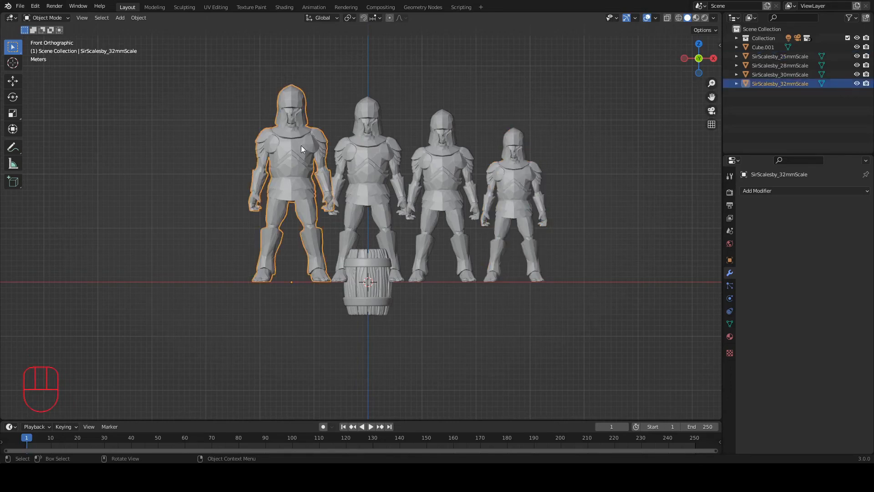
click(365, 282)
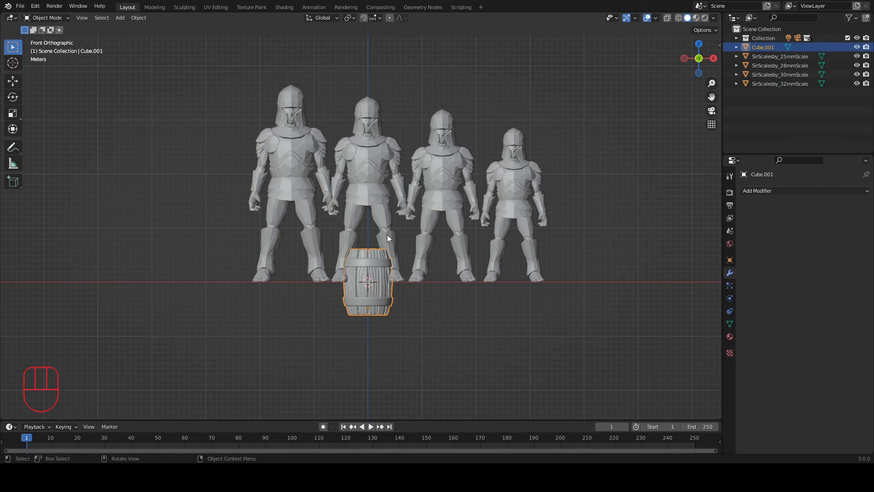
key(g)
key(z)
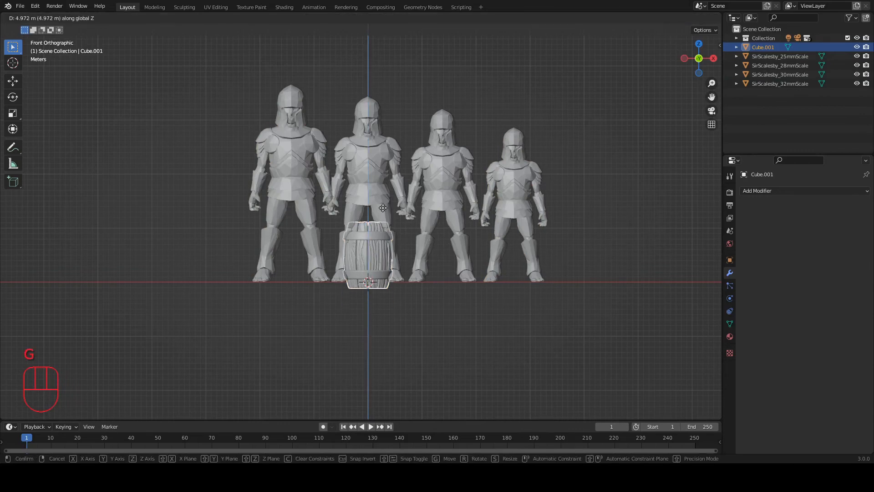
click(382, 201)
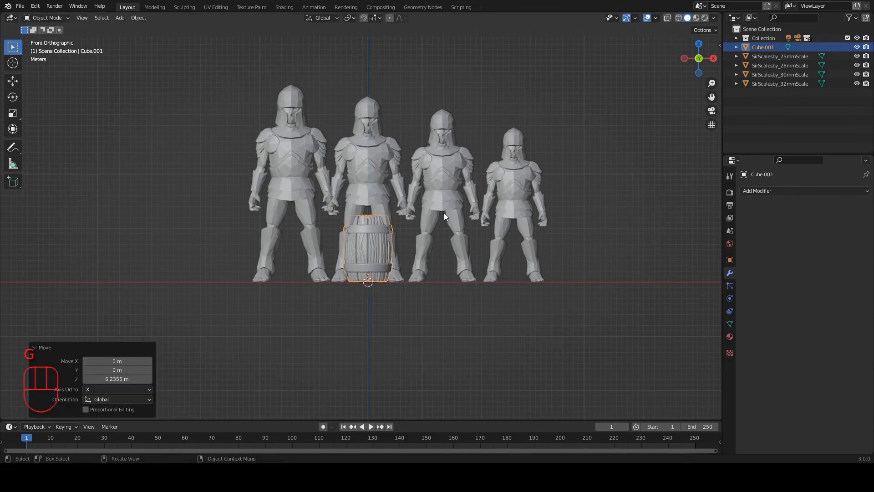
- Scale the barrel uniformly by about 1.51 and slide it along the X axis to compare it with the scale figures
key(s)
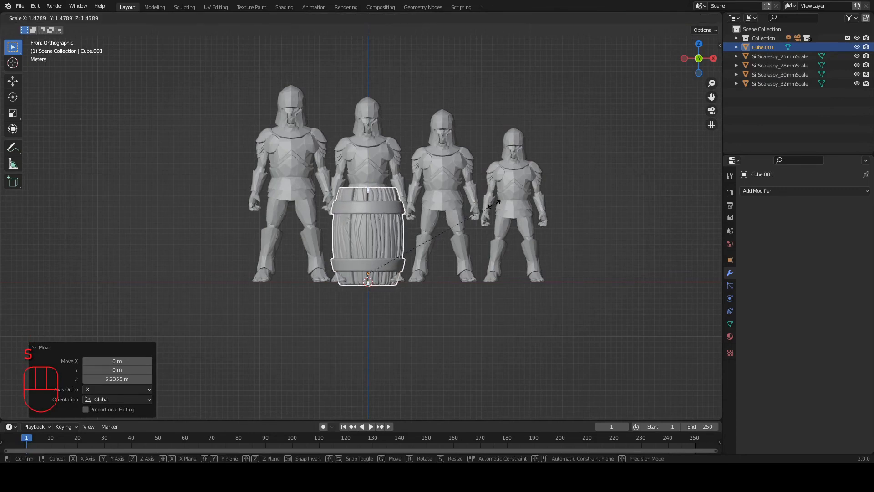
click(497, 204)
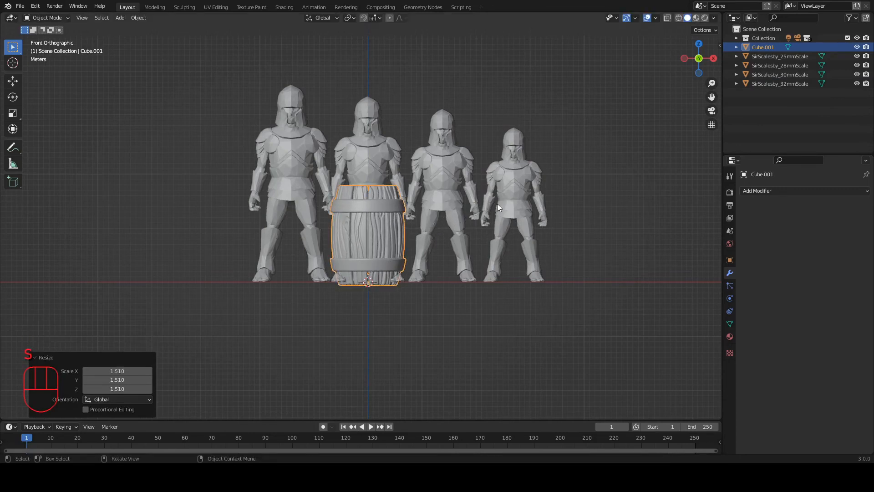
key(g)
key(x)
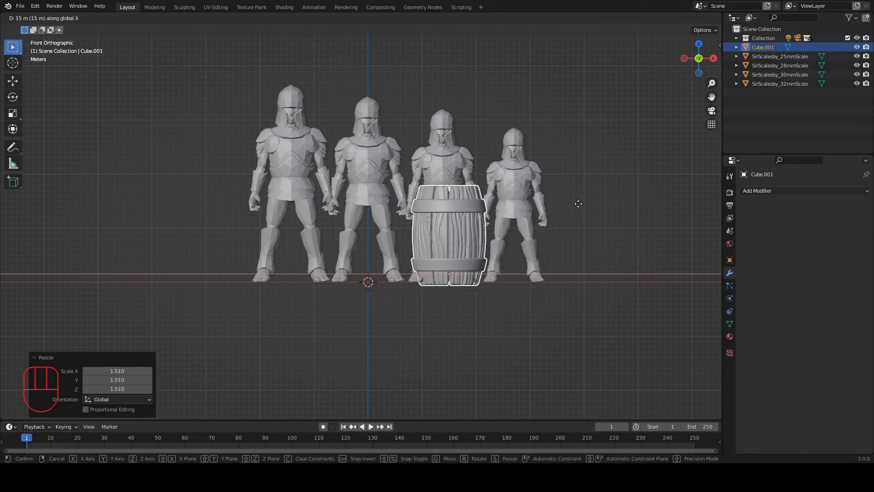
click(516, 194)
- Bring the barrel into CHITUBOX as barrel done.stl and tilt it -30° about the X axis
click(20, 6)
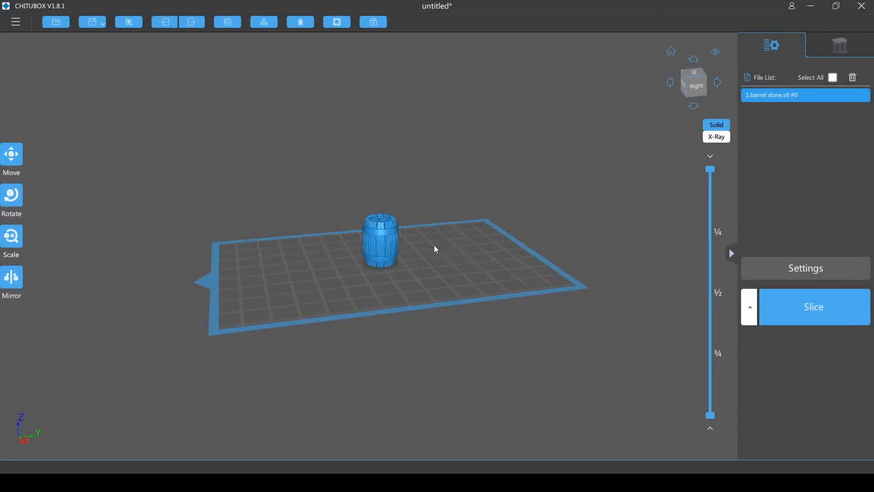
right_drag(502, 281, 515, 296)
drag(515, 297, 468, 259)
scroll(447, 282, up, 8)
drag(403, 205, 493, 287)
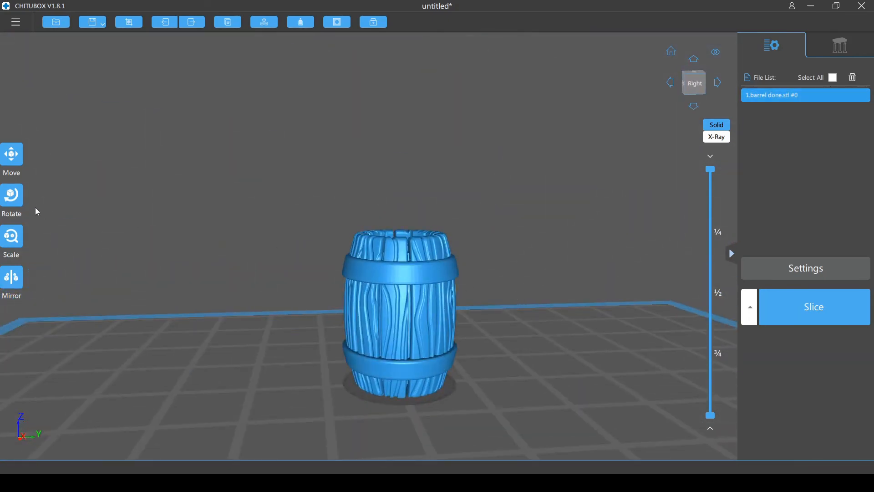
click(18, 200)
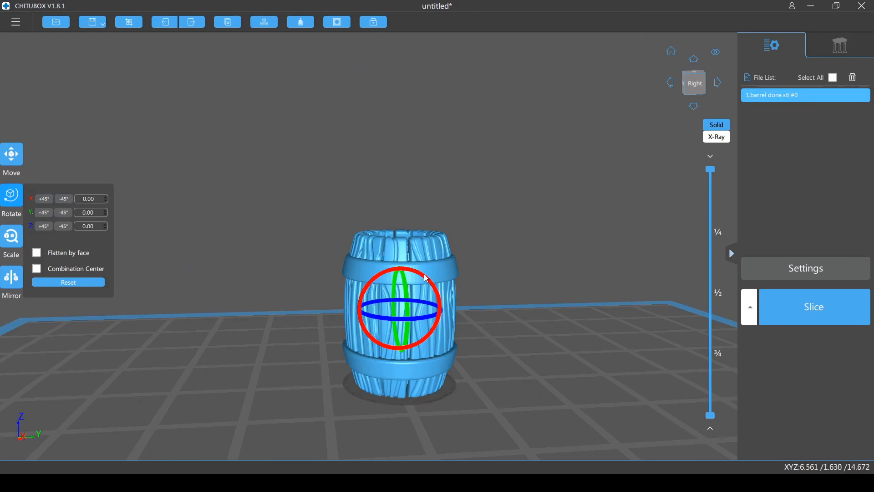
drag(402, 282, 413, 276)
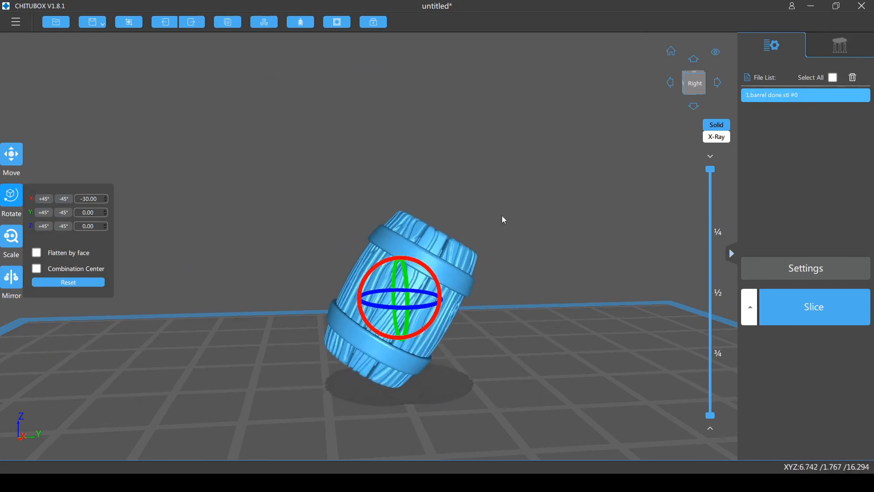
- Generate automatic light supports for all areas of the tilted barrel and check its underside
click(833, 47)
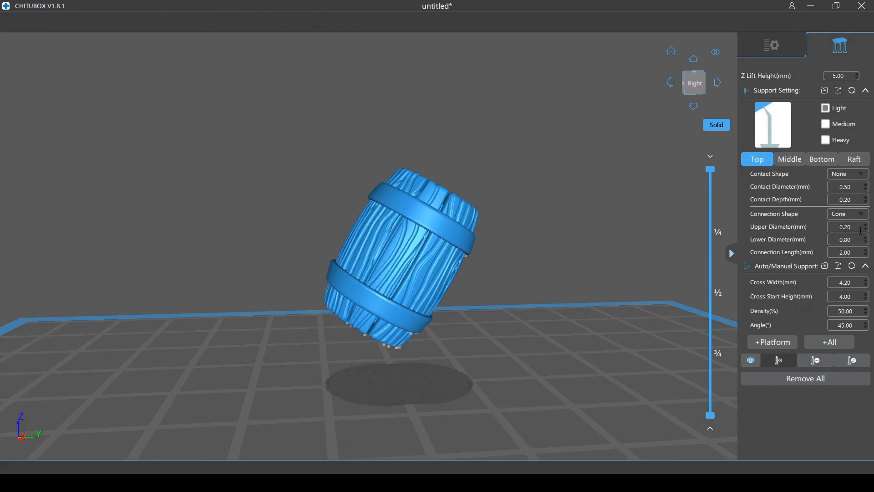
click(830, 346)
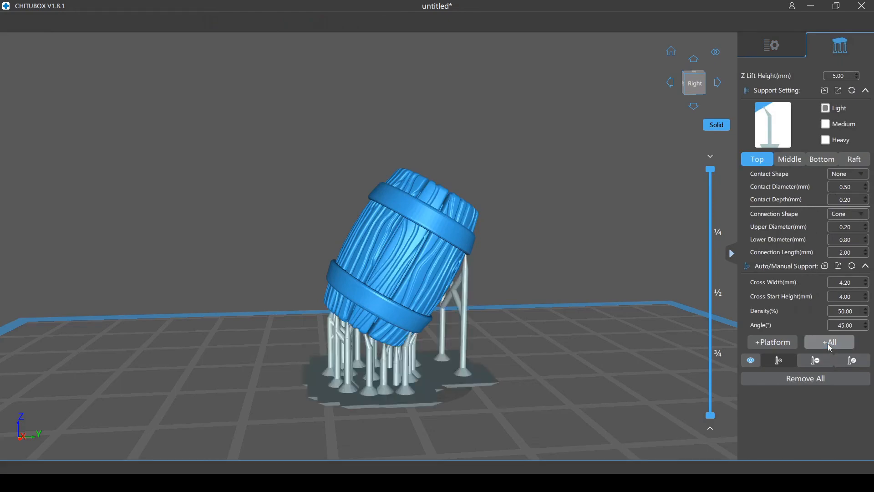
drag(472, 294, 442, 271)
scroll(510, 373, up, 6)
middle_drag(434, 325, 642, 190)
middle_drag(521, 167, 541, 193)
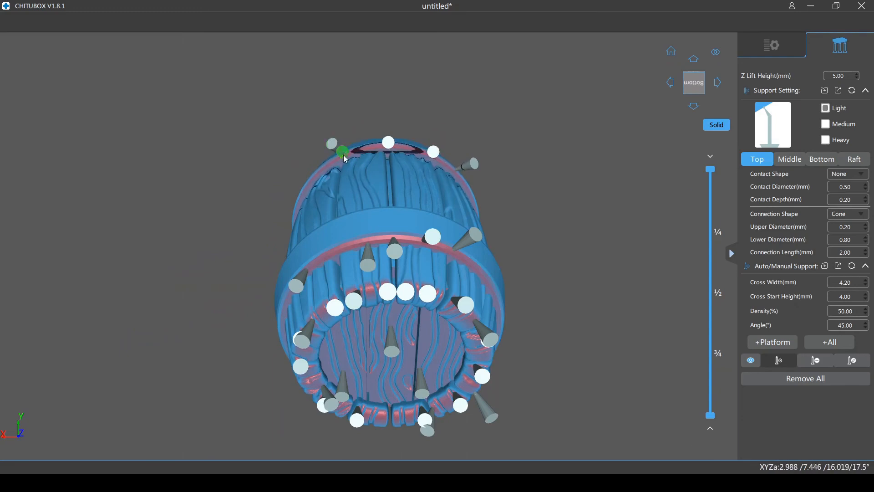
- Place manual light supports on the unsupported areas around the barrel's lower band and bottom rim
middle_drag(248, 220, 276, 180)
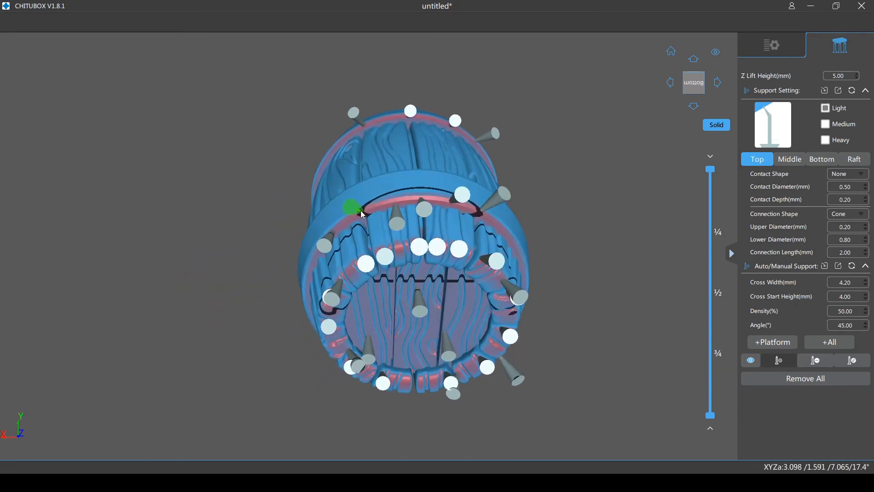
click(361, 214)
middle_drag(594, 297, 578, 264)
right_drag(578, 264, 568, 236)
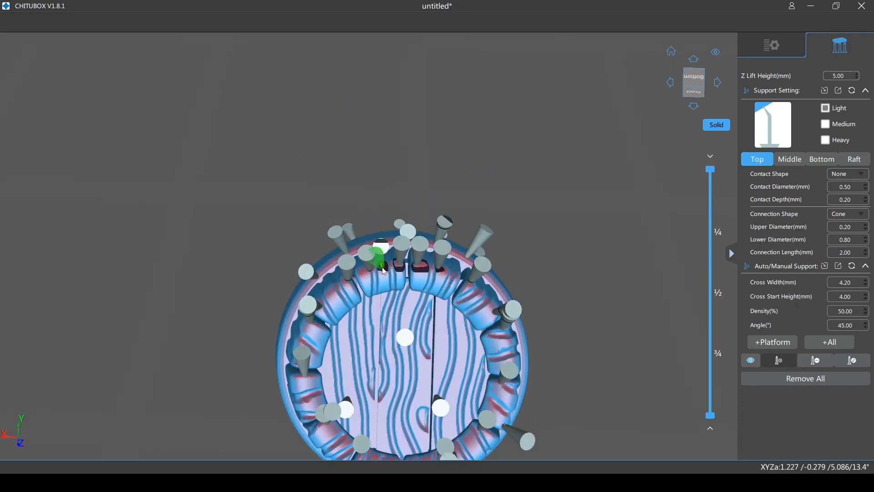
click(384, 271)
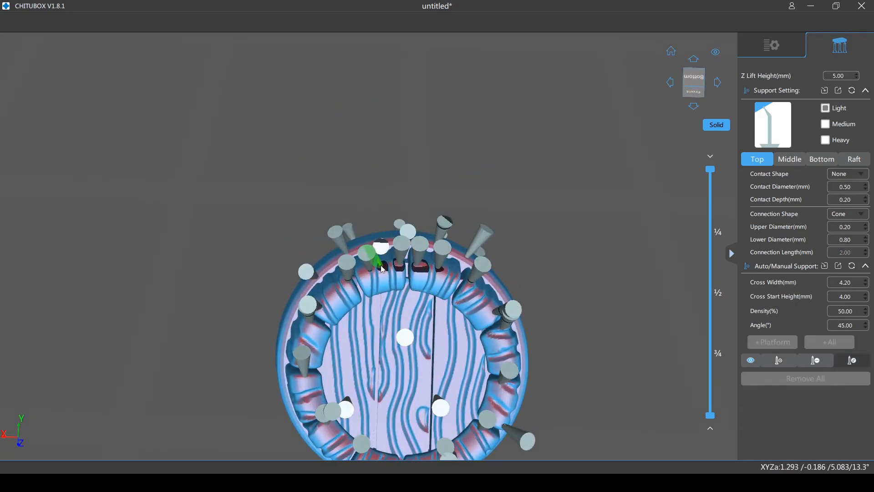
middle_drag(568, 277, 537, 184)
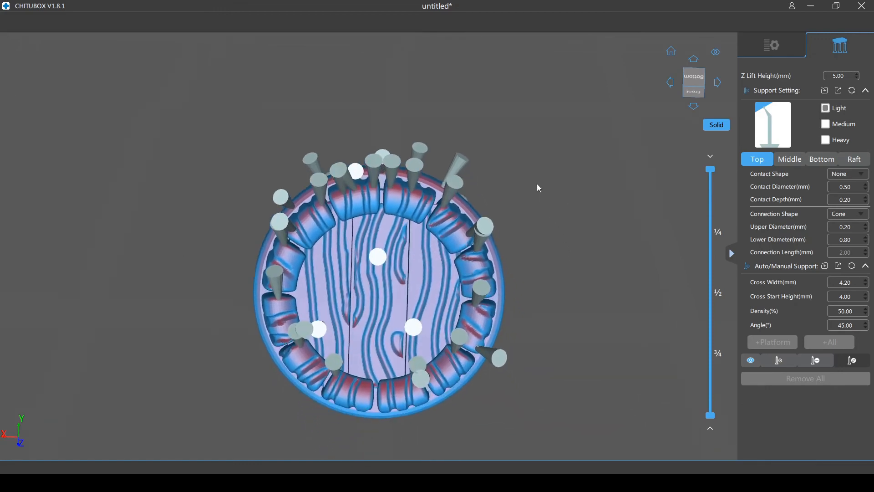
right_drag(534, 267, 545, 224)
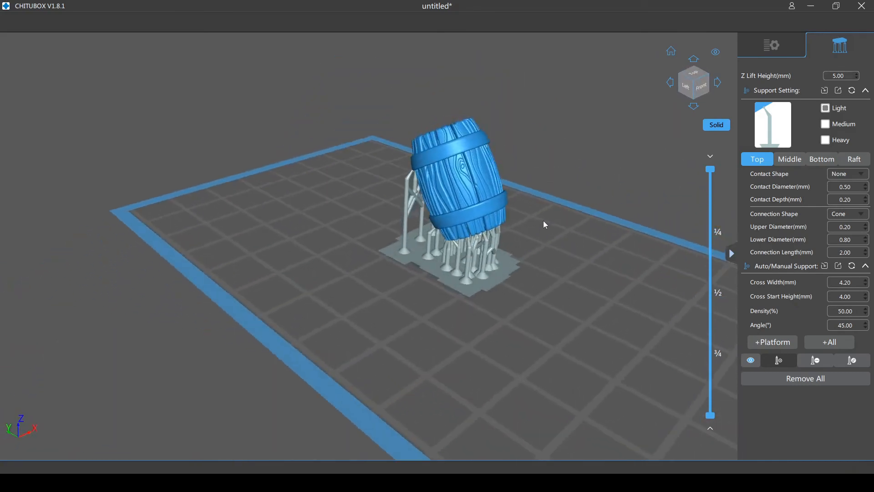